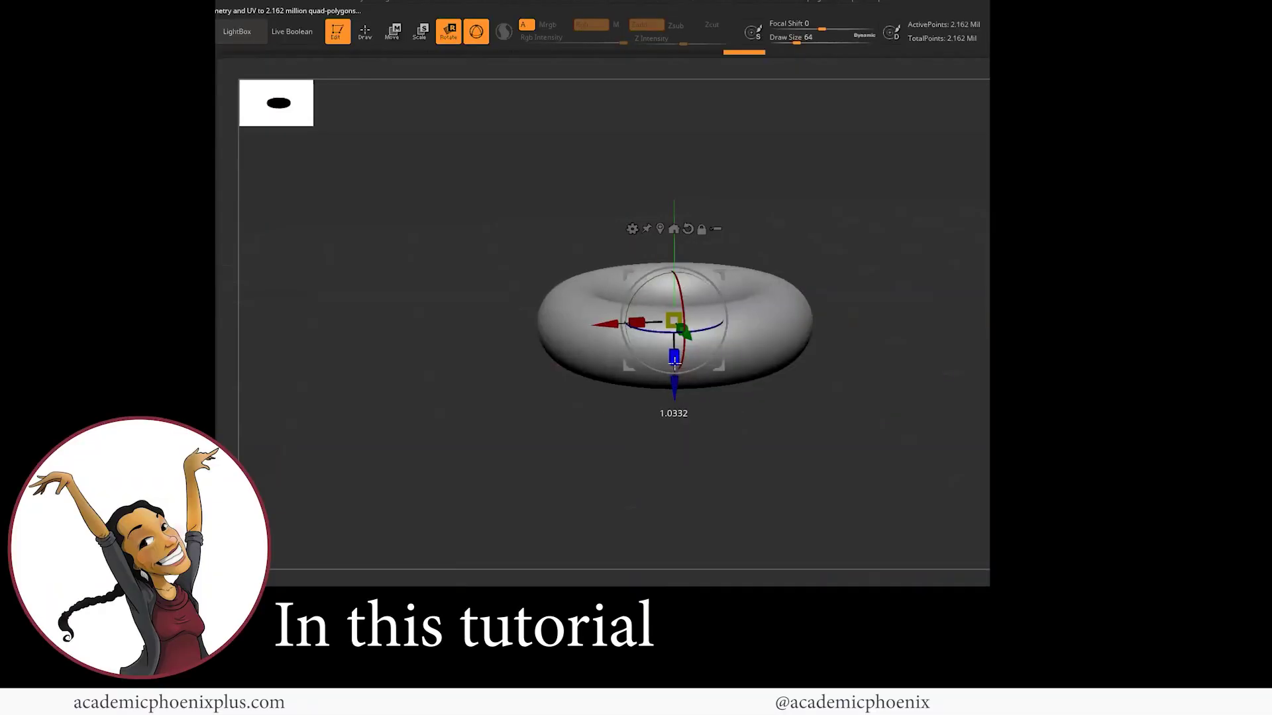
{"action": "mouse_move", "coordinate": [874, 406]}
{"action": "left_mouse_down"}
{"action": "mouse_move", "coordinate": [869, 353]}
{"action": "mouse_move", "coordinate": [826, 356]}
{"action": "left_mouse_up"}
{"action": "key", "text": "w"}
{"action": "left_click", "coordinate": [365, 31]}
{"action": "left_click_drag", "start_coordinate": [905, 324], "coordinate": [951, 406]}
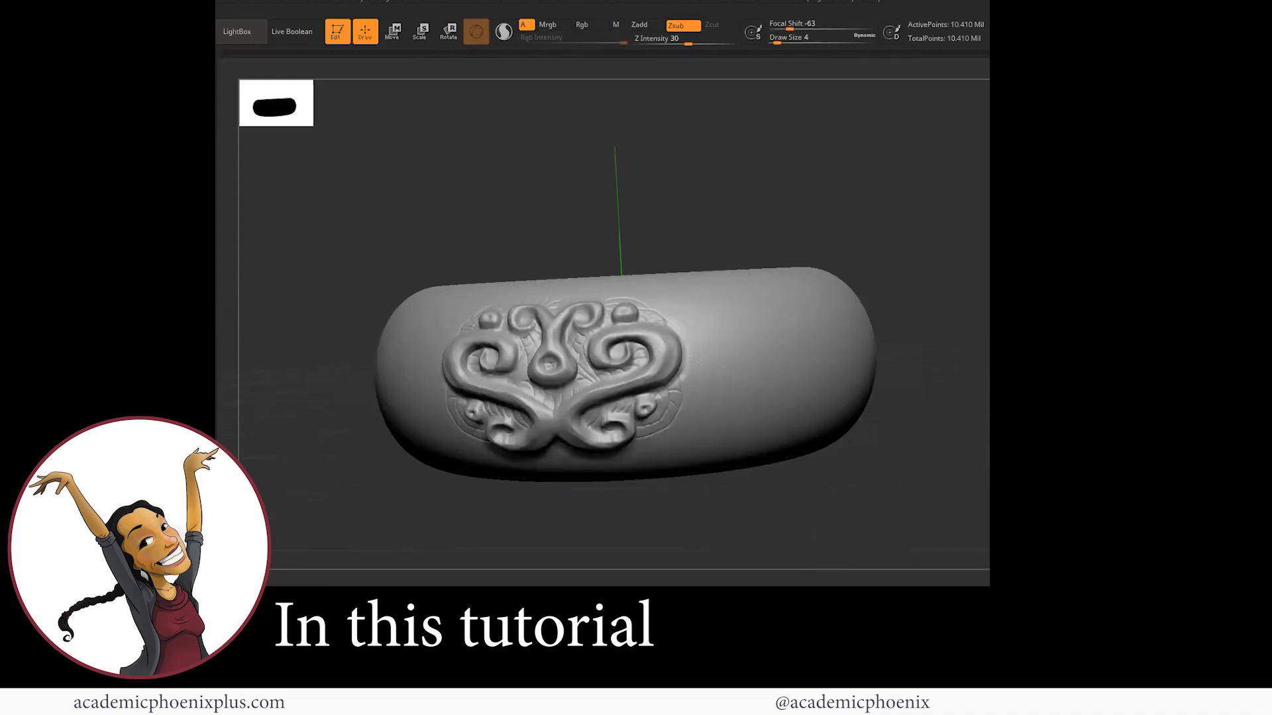
{"action": "left_click_drag", "start_coordinate": [972, 358], "coordinate": [903, 363], "text": "alt"}
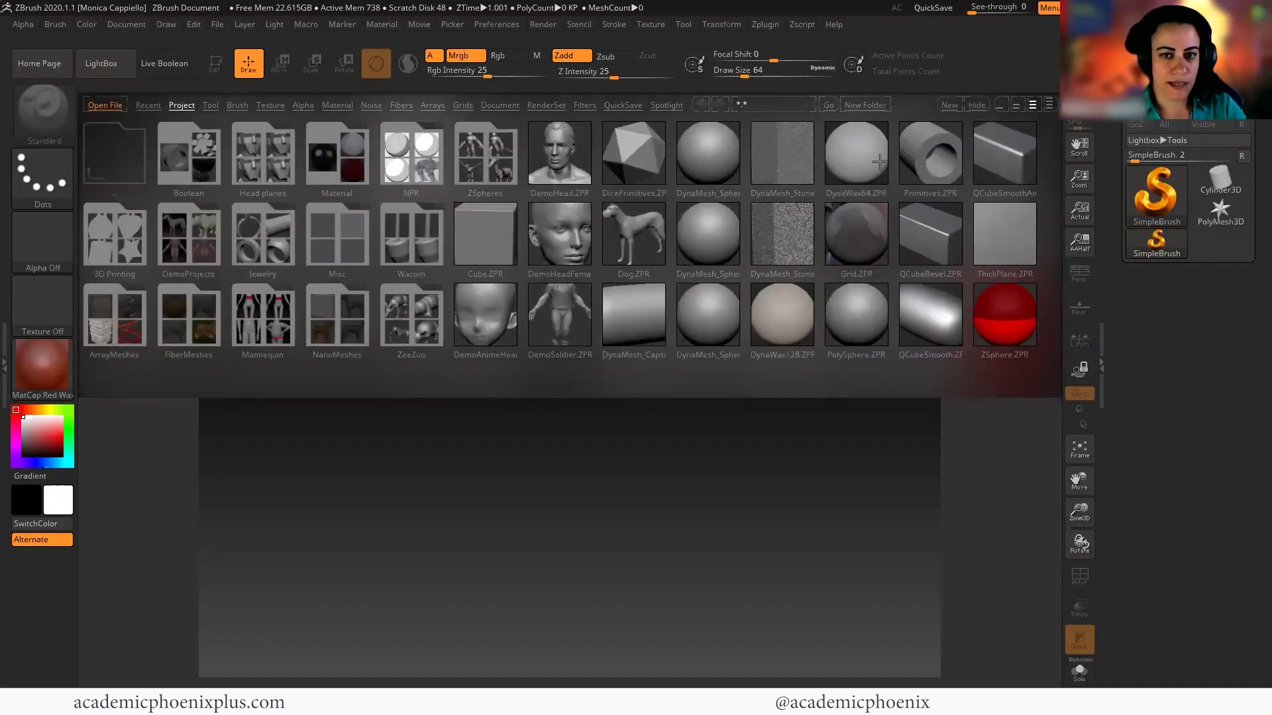
Open the Primitives.ZPR project and transform the cylinder pipe into a Ring 3D.
{"action": "double_click", "coordinate": [931, 157]}
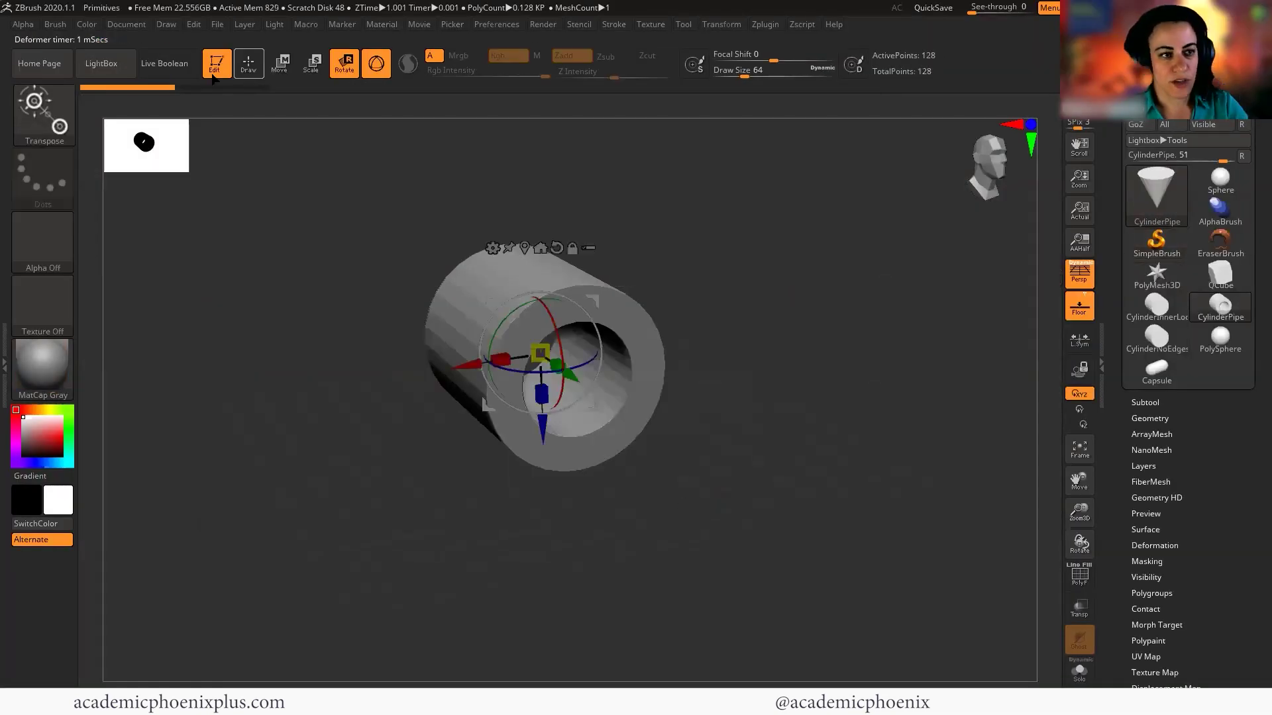
{"action": "left_click_drag", "start_coordinate": [590, 205], "coordinate": [583, 249]}
{"action": "left_click", "coordinate": [489, 251]}
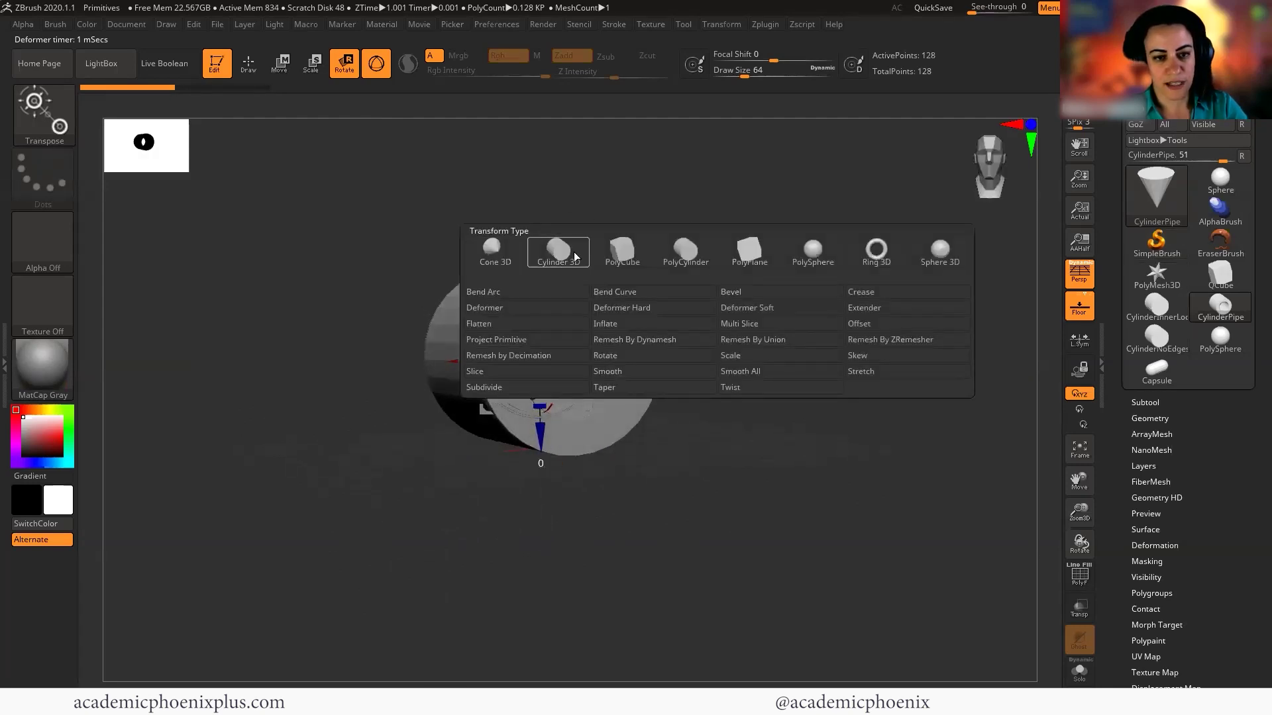
{"action": "left_click", "coordinate": [876, 252]}
{"action": "left_click_drag", "start_coordinate": [616, 515], "coordinate": [642, 500]}
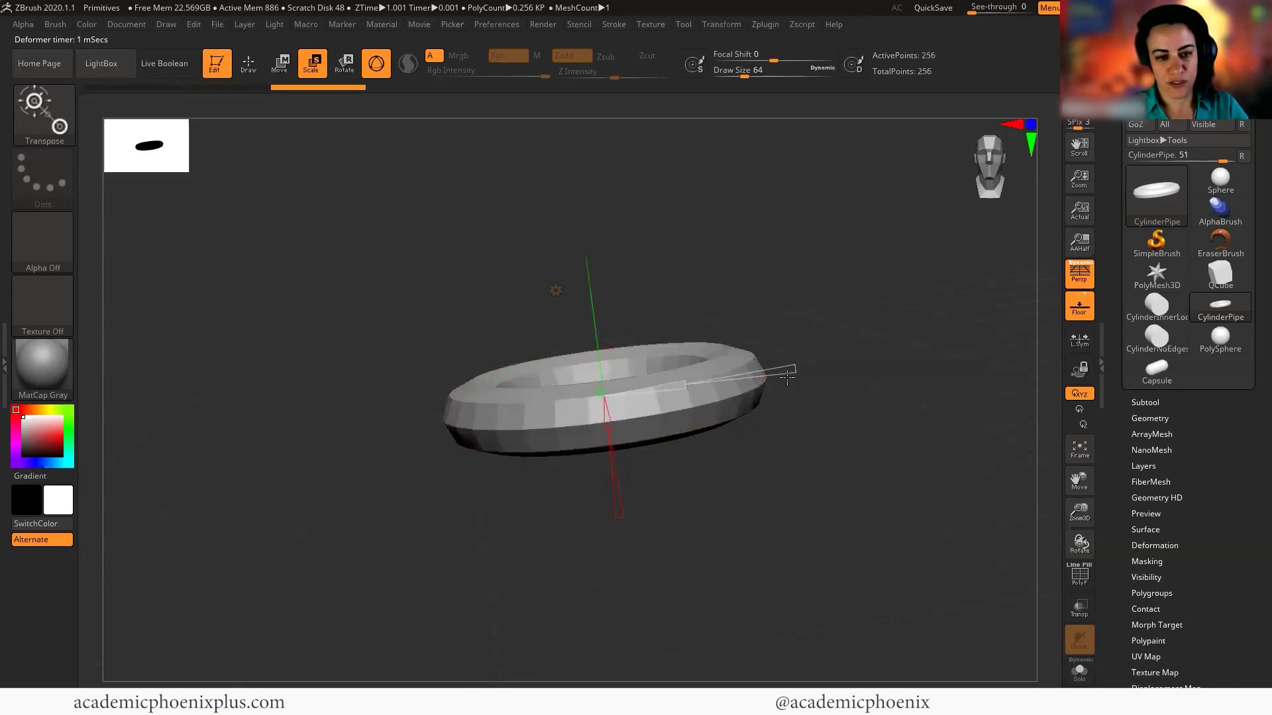
Thicken the ring by enlarging its section radius and increase its number of divisions.
{"action": "left_click_drag", "start_coordinate": [791, 372], "coordinate": [822, 370]}
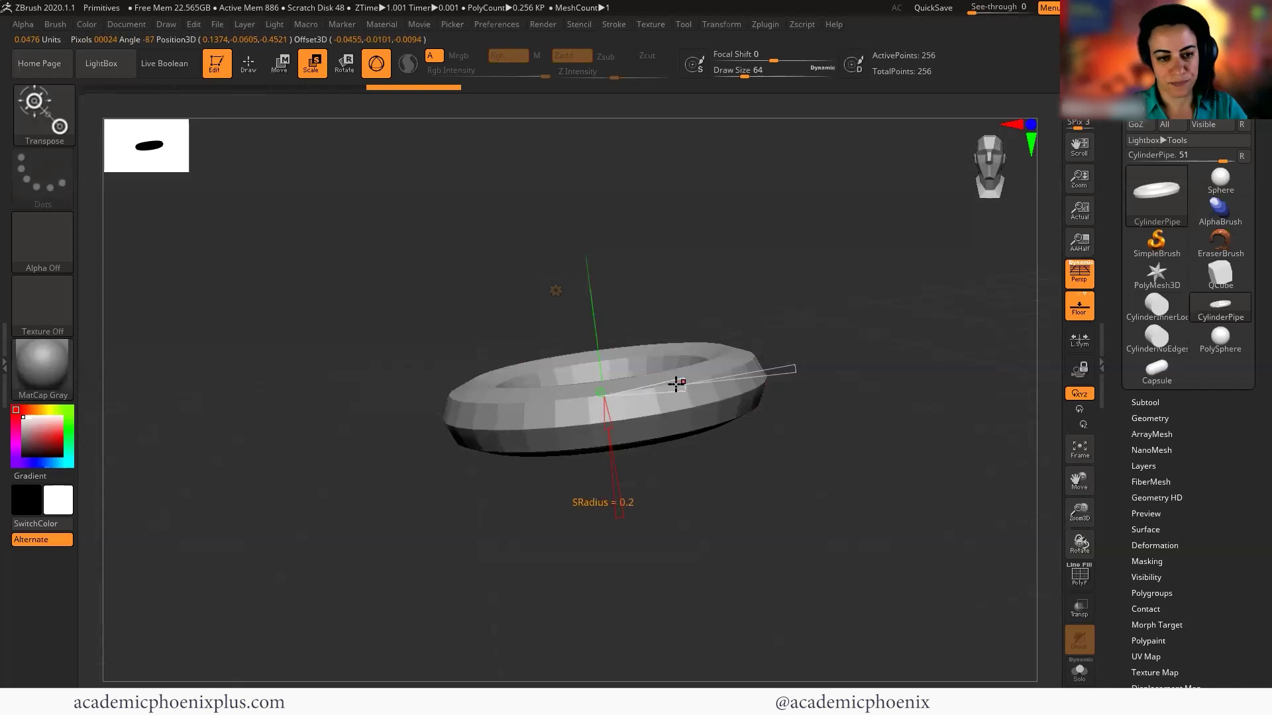
{"action": "left_click_drag", "start_coordinate": [676, 384], "coordinate": [651, 381]}
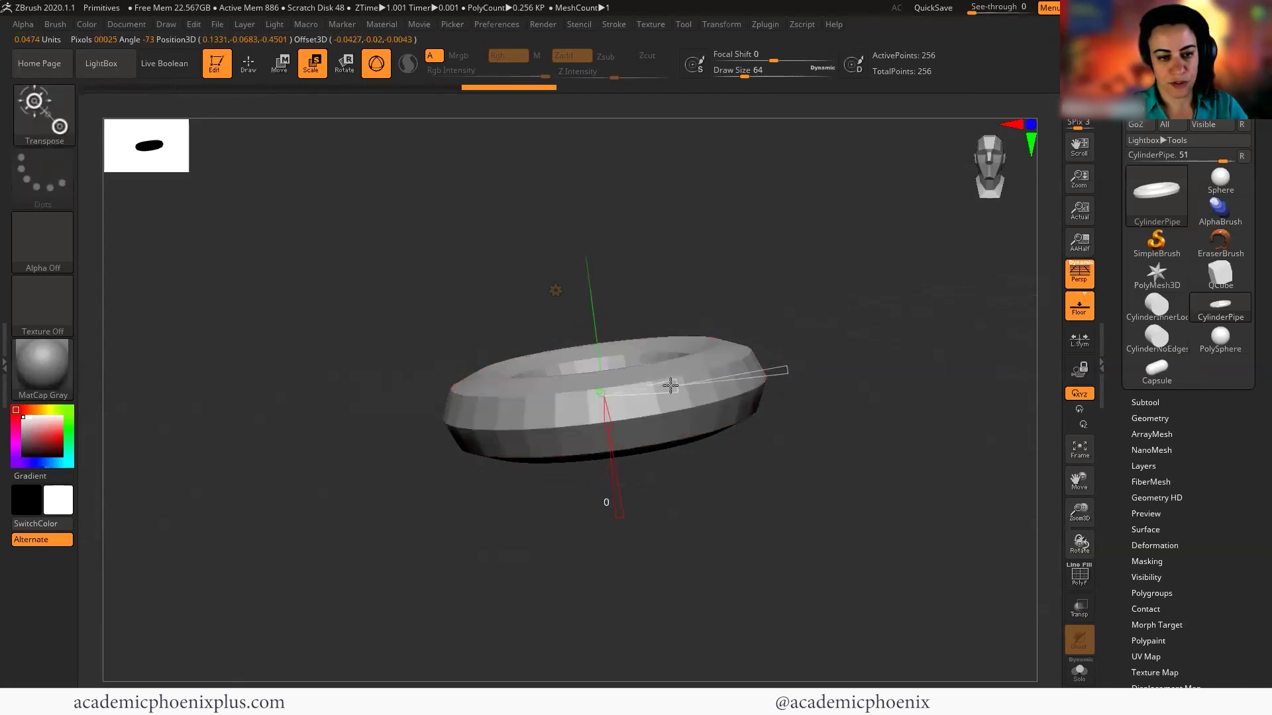
{"action": "left_click_drag", "start_coordinate": [670, 385], "coordinate": [574, 430]}
{"action": "mouse_move", "coordinate": [821, 505]}
{"action": "left_mouse_down"}
{"action": "mouse_move", "coordinate": [897, 510]}
{"action": "mouse_move", "coordinate": [758, 516]}
{"action": "mouse_move", "coordinate": [742, 543]}
{"action": "left_mouse_up"}
{"action": "left_click", "coordinate": [249, 66]}
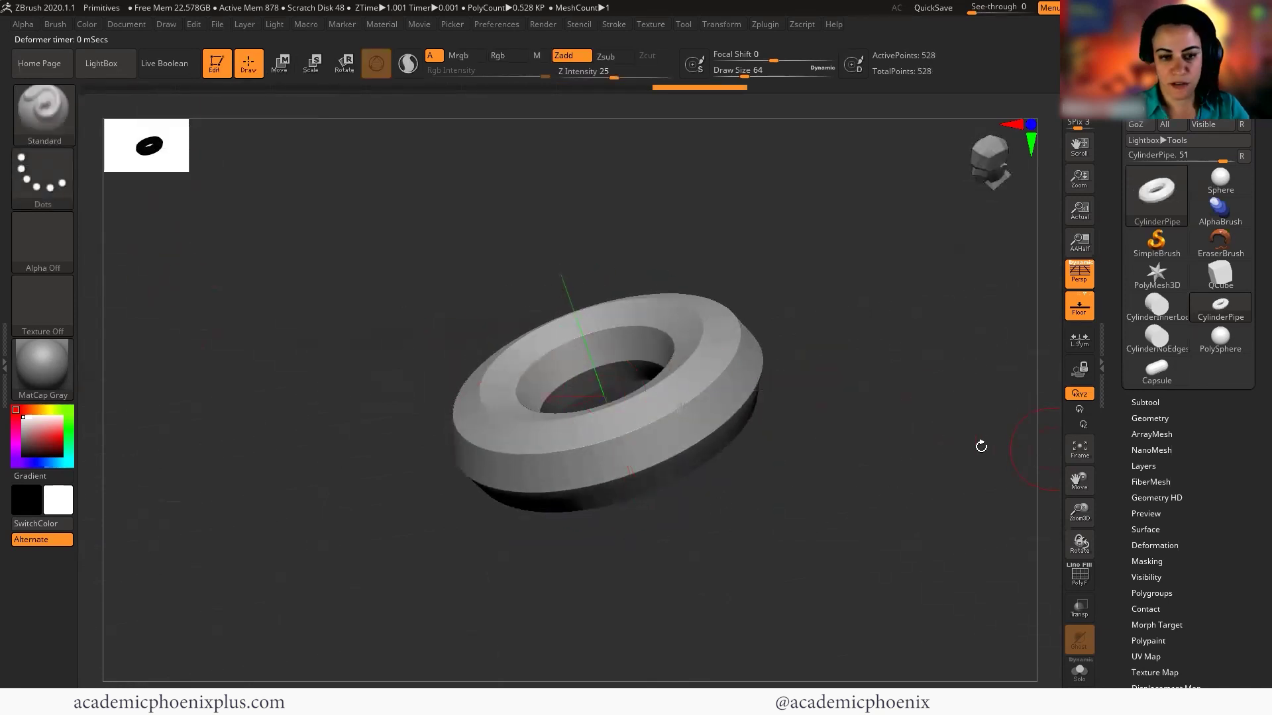
Subdivide the ring's geometry with smoothing up to subdivision level 7.
{"action": "left_click", "coordinate": [1149, 417]}
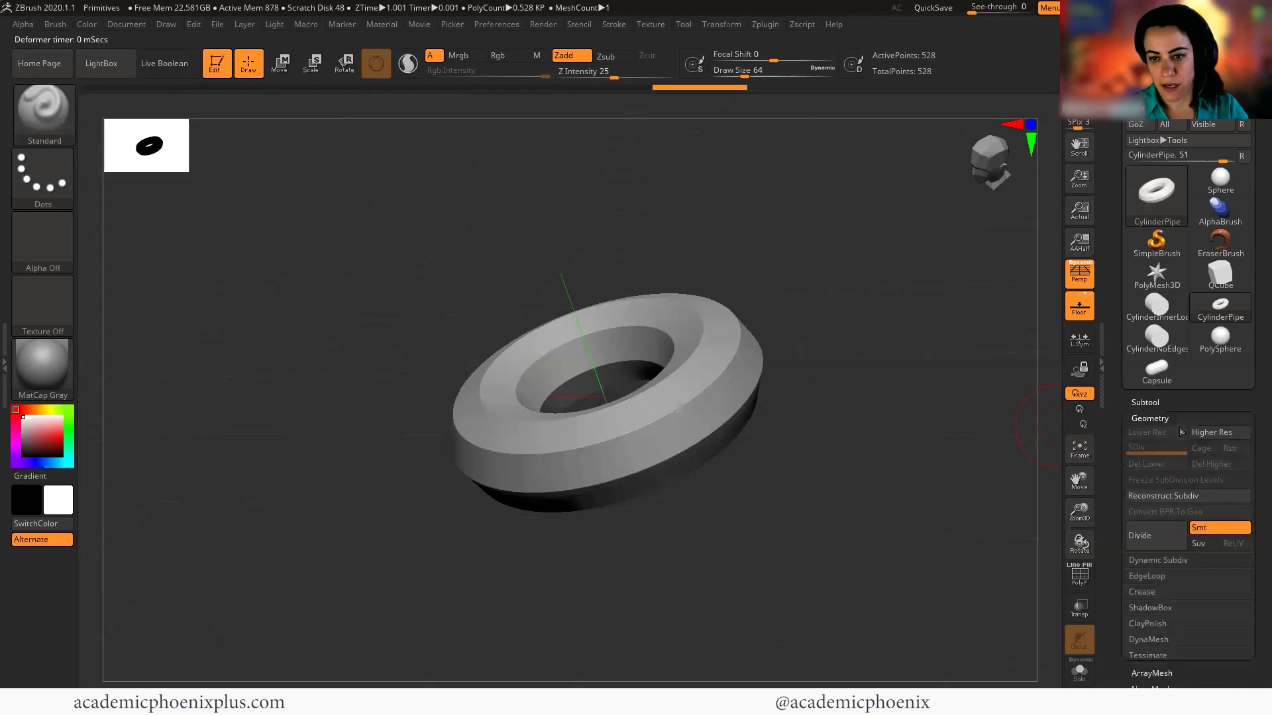
{"action": "left_click", "coordinate": [1159, 536]}
{"action": "left_click", "coordinate": [1161, 535]}
{"action": "left_click", "coordinate": [1161, 540]}
{"action": "left_click", "coordinate": [1161, 537]}
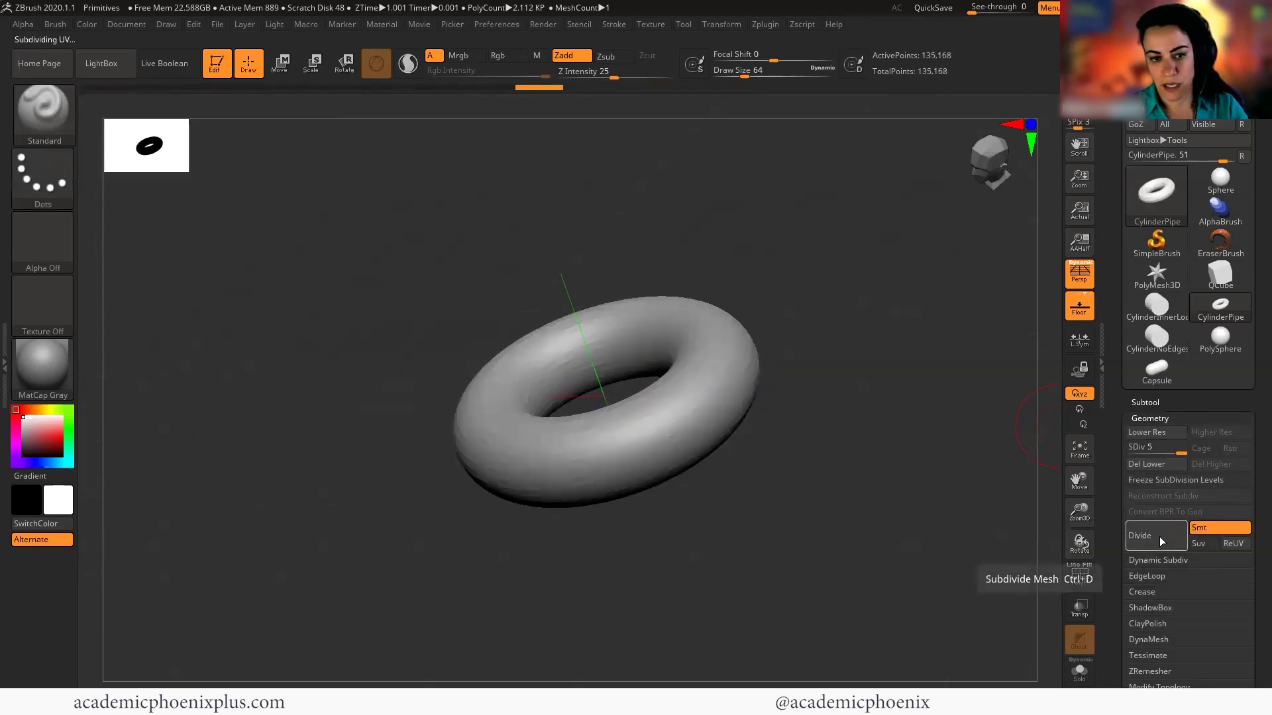
{"action": "left_click", "coordinate": [1159, 539]}
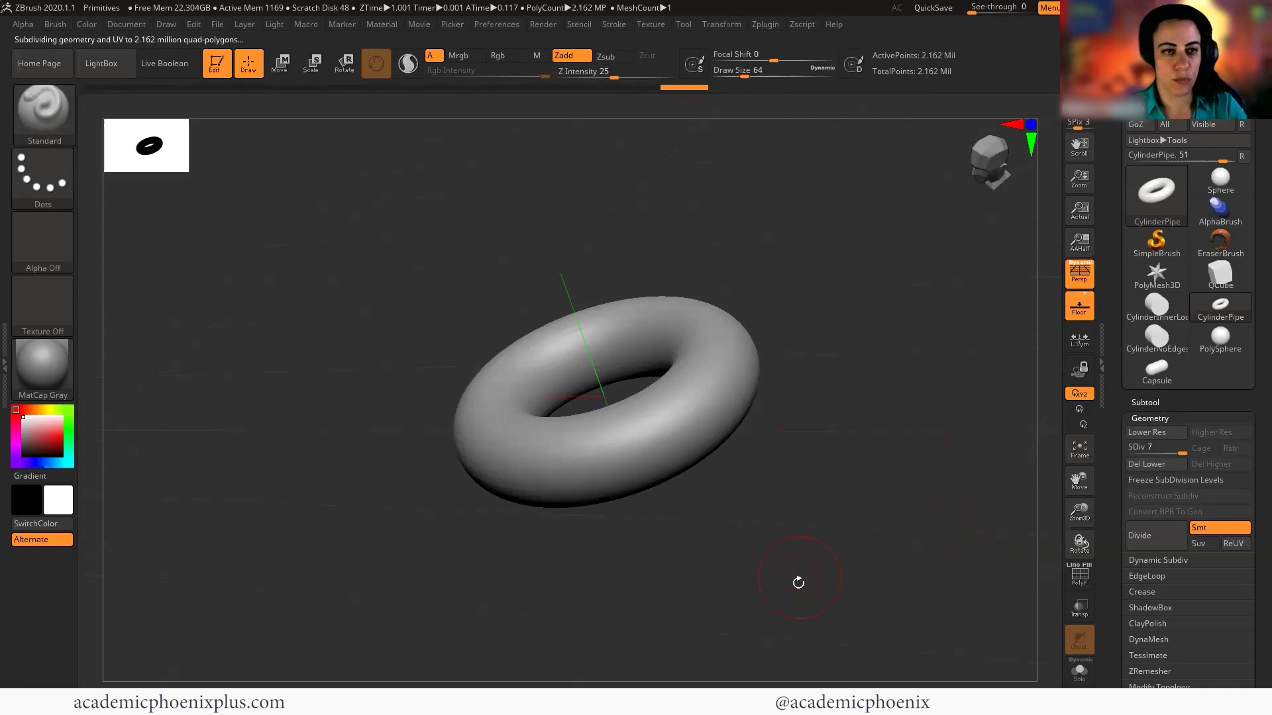
Scale the ring along its Z axis into a taller, wide band and return to Draw mode.
{"action": "left_click_drag", "start_coordinate": [798, 583], "coordinate": [749, 569]}
{"action": "key", "text": "r"}
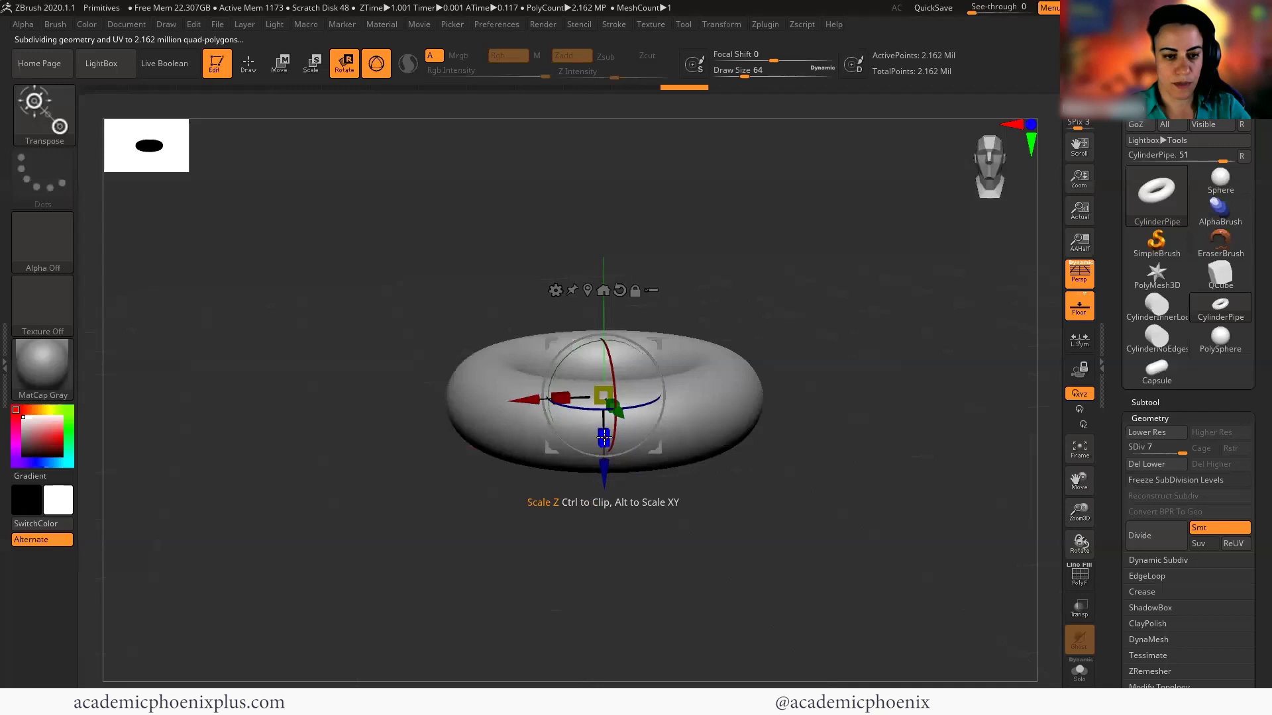
{"action": "left_click_drag", "start_coordinate": [603, 437], "coordinate": [607, 454]}
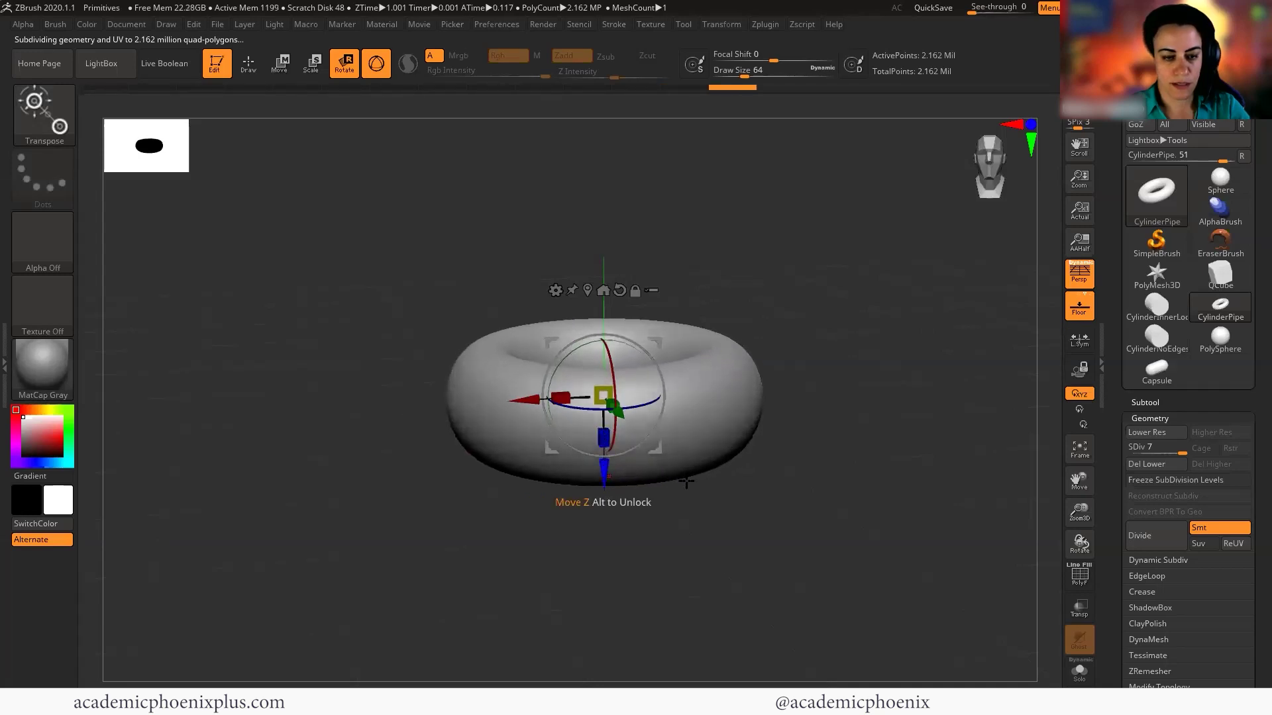
{"action": "mouse_move", "coordinate": [832, 463]}
{"action": "left_mouse_down"}
{"action": "mouse_move", "coordinate": [812, 447]}
{"action": "mouse_move", "coordinate": [833, 483]}
{"action": "mouse_move", "coordinate": [872, 435]}
{"action": "mouse_move", "coordinate": [838, 380]}
{"action": "mouse_move", "coordinate": [916, 487]}
{"action": "mouse_move", "coordinate": [849, 505]}
{"action": "mouse_move", "coordinate": [920, 487]}
{"action": "mouse_move", "coordinate": [910, 437]}
{"action": "left_mouse_up"}
{"action": "key", "text": "q"}
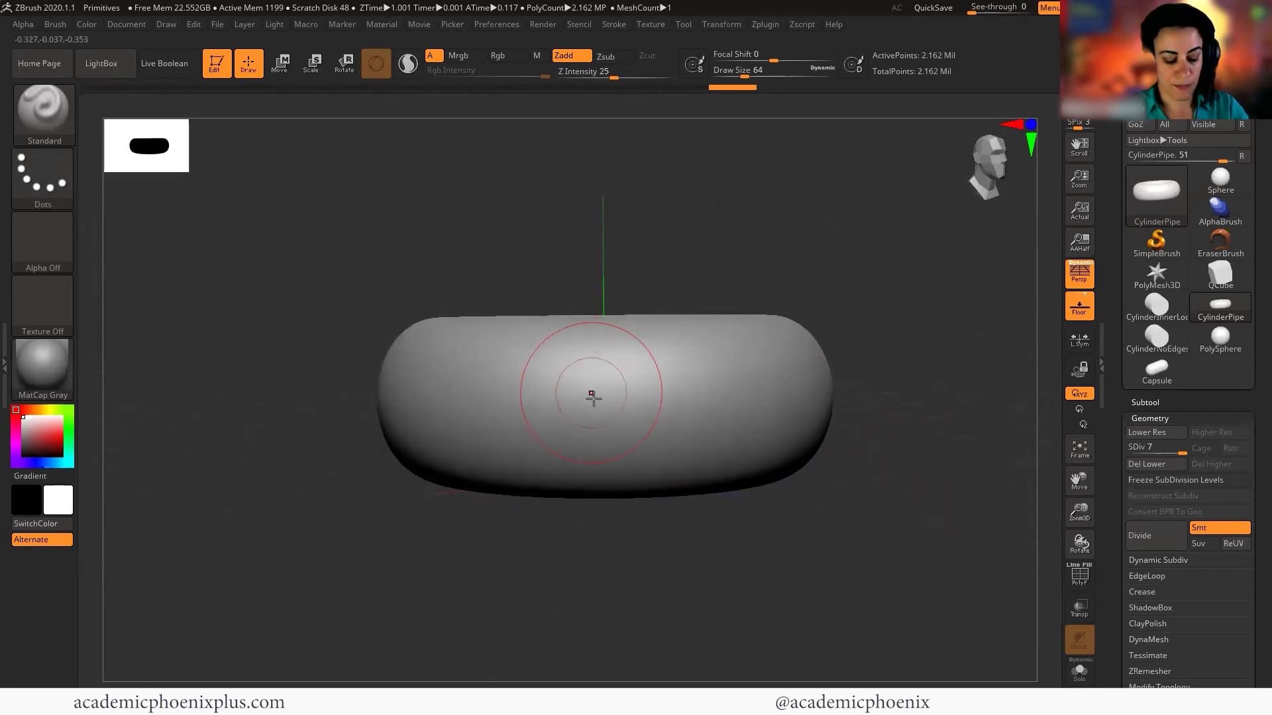
Try a freehand mask stroke on the front of the ring with draw size 17.
{"action": "key", "text": "space"}
{"action": "mouse_move", "coordinate": [637, 448]}
{"action": "left_mouse_down"}
{"action": "mouse_move", "coordinate": [652, 465]}
{"action": "mouse_move", "coordinate": [624, 450]}
{"action": "left_mouse_up"}
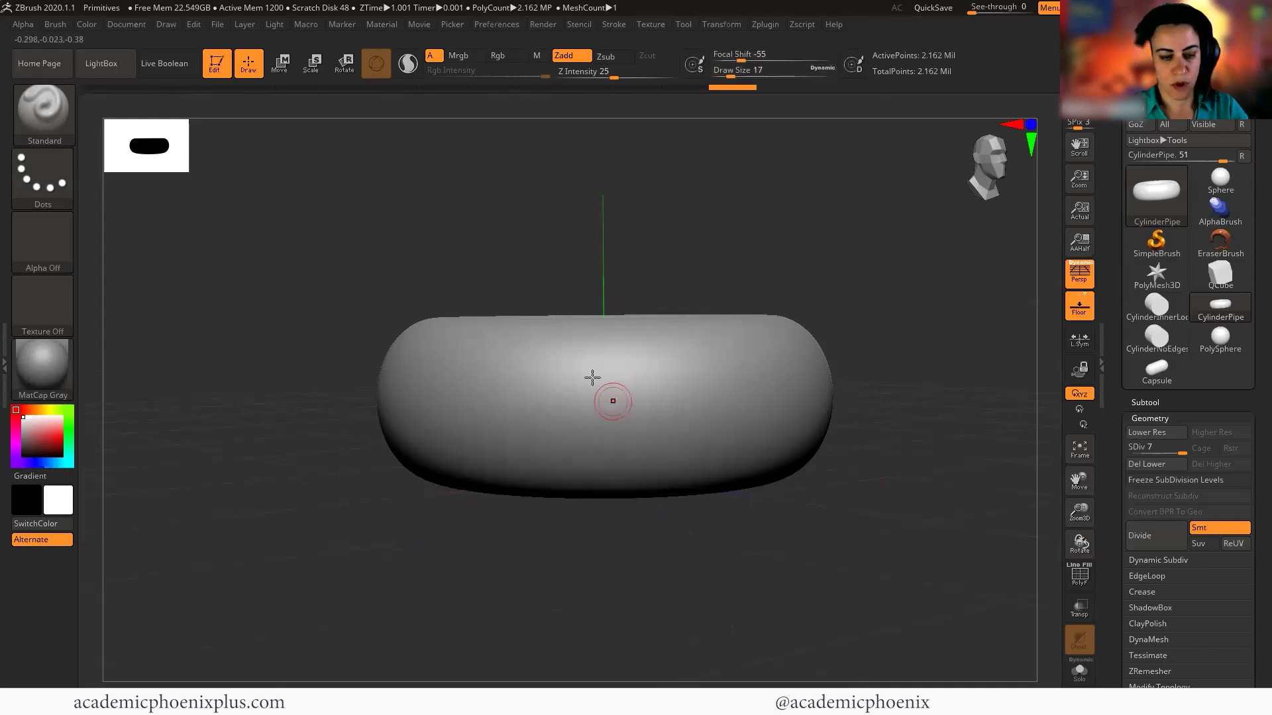
{"action": "key", "text": "ctrl"}
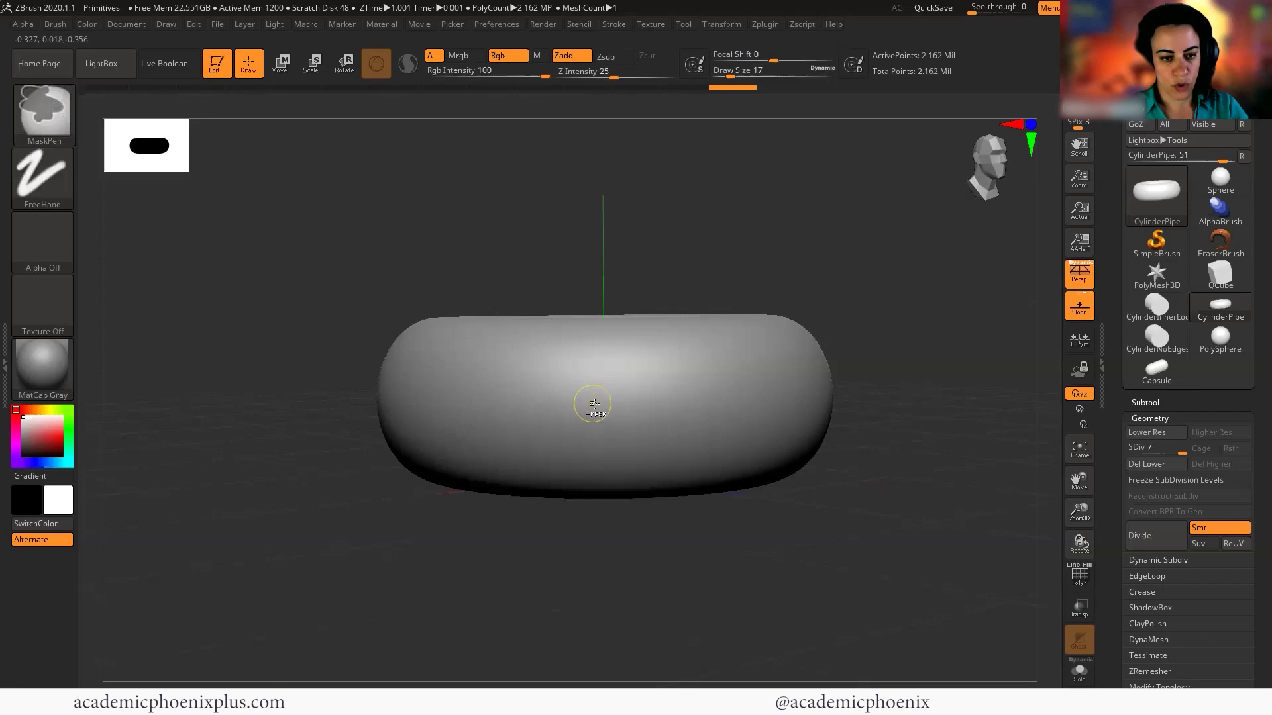
{"action": "key", "text": "ctrl"}
{"action": "mouse_move", "coordinate": [637, 391]}
{"action": "left_mouse_down", "text": "ctrl"}
{"action": "mouse_move", "coordinate": [632, 365]}
{"action": "mouse_move", "coordinate": [688, 369]}
{"action": "mouse_move", "coordinate": [665, 445]}
{"action": "mouse_move", "coordinate": [701, 418]}
{"action": "mouse_move", "coordinate": [728, 468]}
{"action": "left_mouse_up", "text": "ctrl"}
{"action": "key", "text": "ctrl+z"}
Set the draw size to 6 and mask a mirrored pair of S-shaped scrolls on the front of the ring.
{"action": "key", "text": "space"}
{"action": "key", "text": "ctrl"}
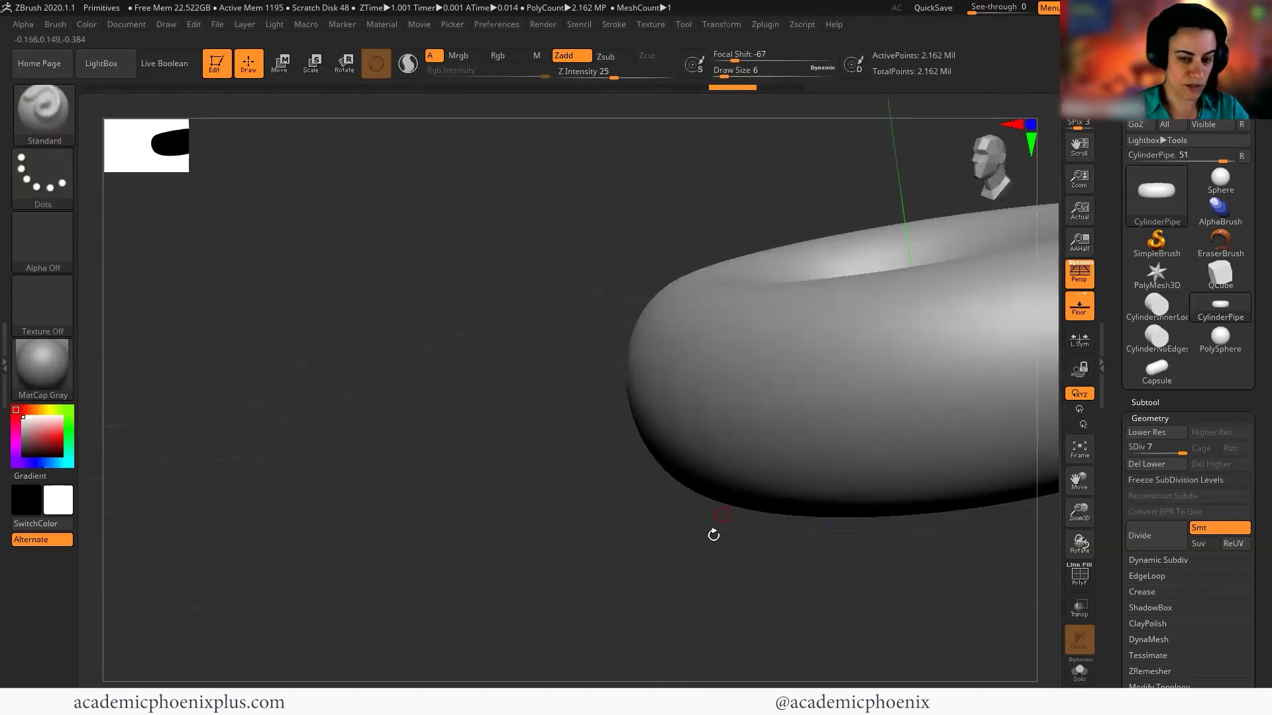
{"action": "mouse_move", "coordinate": [714, 534]}
{"action": "left_mouse_down"}
{"action": "mouse_move", "coordinate": [806, 540]}
{"action": "mouse_move", "coordinate": [788, 530]}
{"action": "left_mouse_up"}
{"action": "key", "text": "ctrl"}
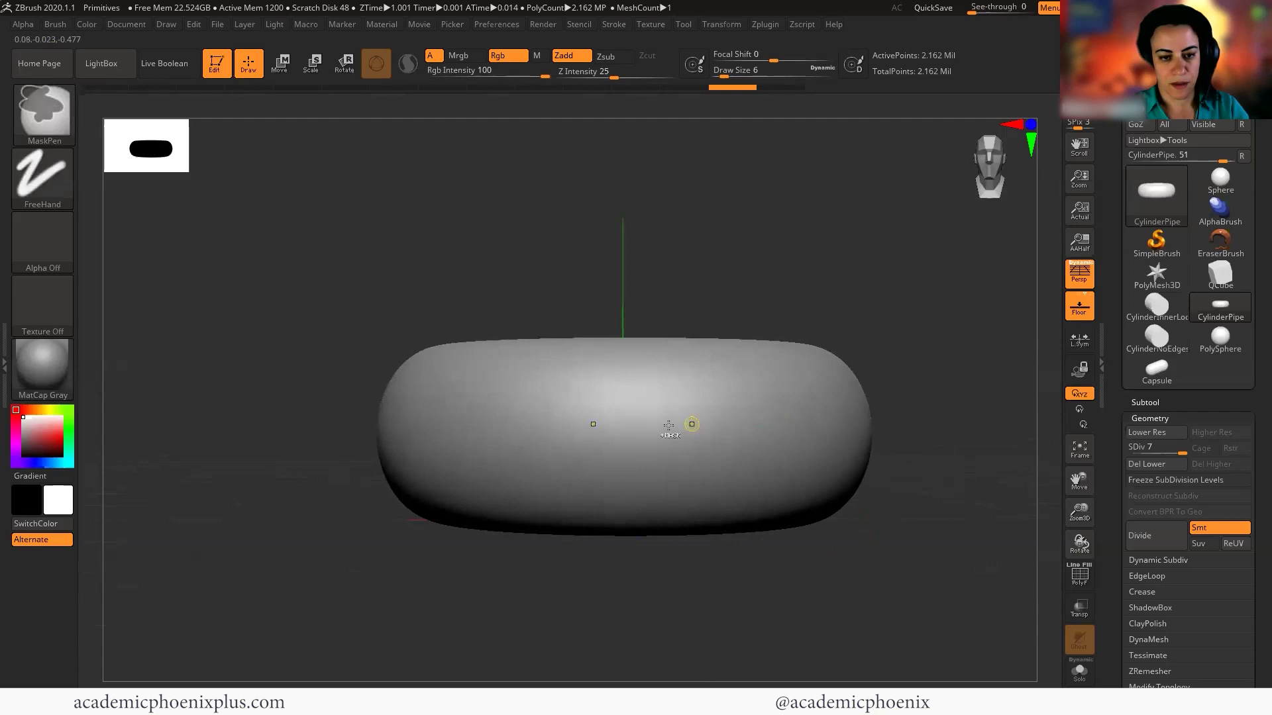
{"action": "mouse_move", "coordinate": [692, 412]}
{"action": "left_mouse_down", "text": "ctrl"}
{"action": "mouse_move", "coordinate": [724, 398]}
{"action": "mouse_move", "coordinate": [738, 424]}
{"action": "mouse_move", "coordinate": [656, 474]}
{"action": "mouse_move", "coordinate": [682, 494]}
{"action": "mouse_move", "coordinate": [702, 474]}
{"action": "mouse_move", "coordinate": [664, 453]}
{"action": "left_mouse_up", "text": "ctrl"}
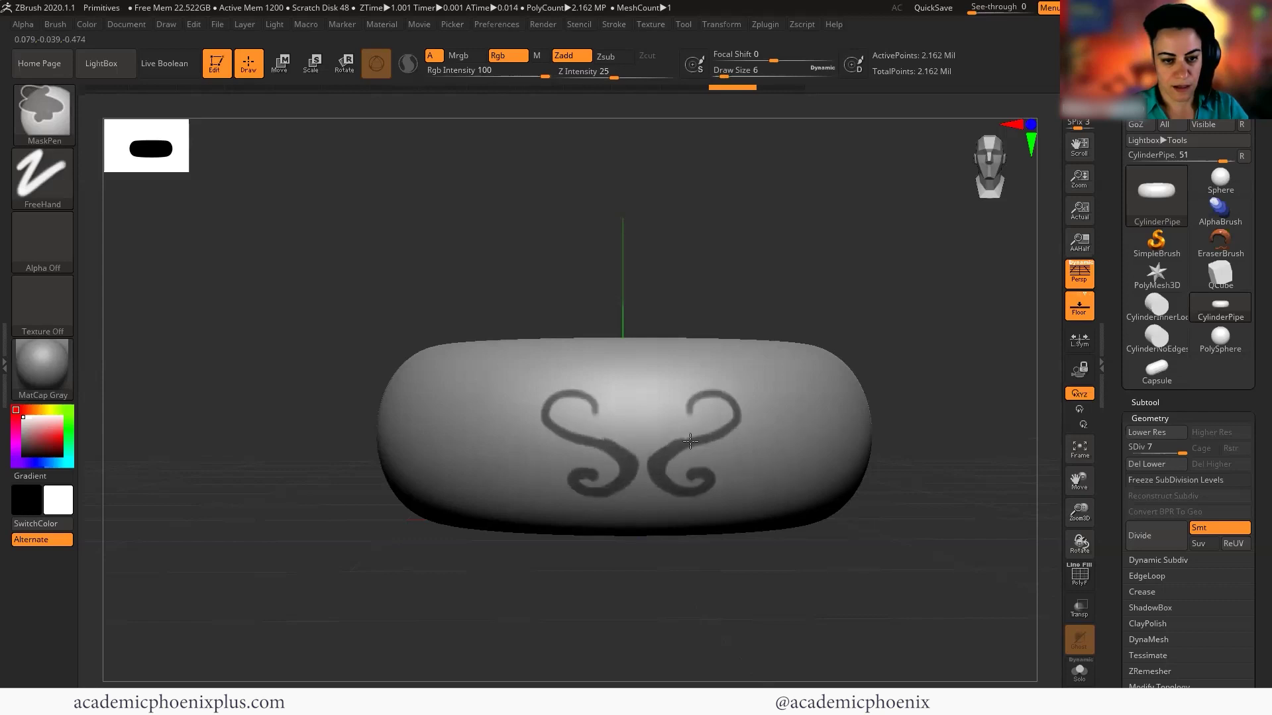
Thicken the masked scrolls, join them at their lower centre and curl their upper ends inward.
{"action": "mouse_move", "coordinate": [731, 429]}
{"action": "left_mouse_down", "text": "ctrl"}
{"action": "mouse_move", "coordinate": [750, 406]}
{"action": "mouse_move", "coordinate": [725, 386]}
{"action": "mouse_move", "coordinate": [693, 394]}
{"action": "mouse_move", "coordinate": [734, 395]}
{"action": "left_mouse_up", "text": "ctrl"}
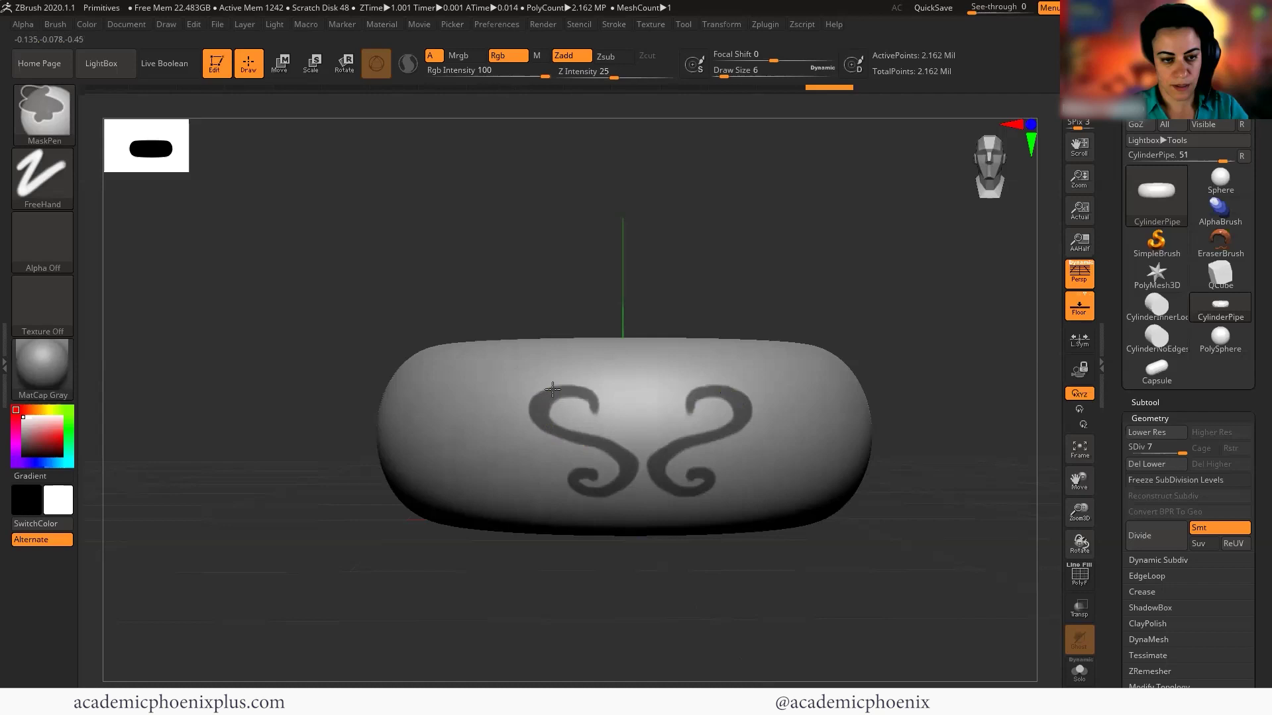
{"action": "left_click_drag", "start_coordinate": [527, 407], "coordinate": [541, 434], "text": "ctrl"}
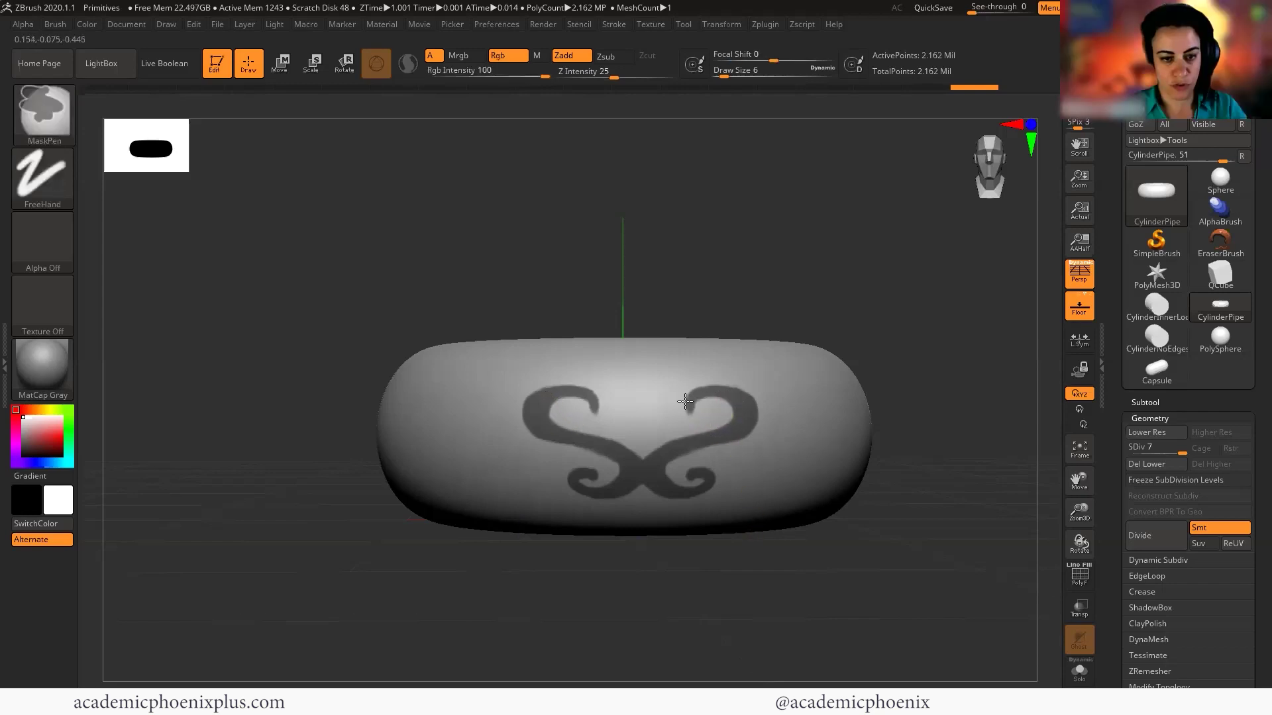
{"action": "mouse_move", "coordinate": [685, 400]}
{"action": "left_mouse_down", "text": "ctrl"}
{"action": "mouse_move", "coordinate": [712, 414]}
{"action": "mouse_move", "coordinate": [690, 393]}
{"action": "mouse_move", "coordinate": [699, 411]}
{"action": "left_mouse_up", "text": "ctrl"}
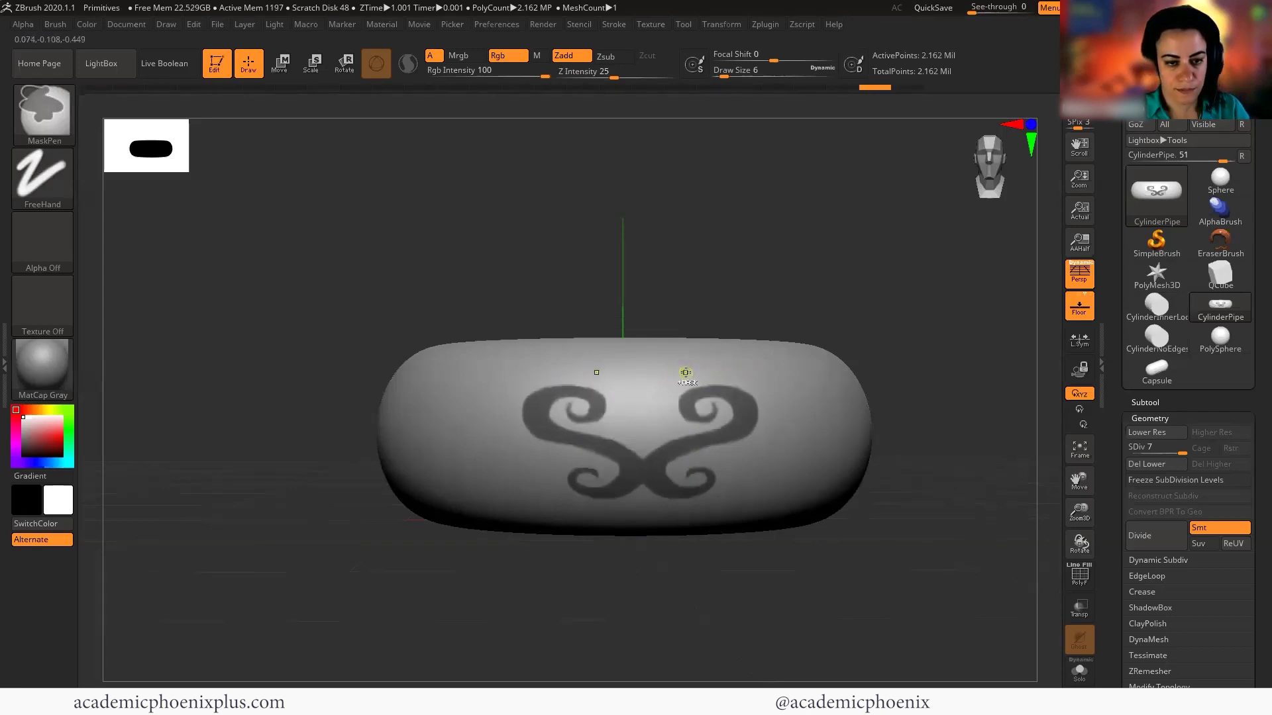
Mask a central teardrop with two curls above it and small dots around the scrolls, touching up the curl ends.
{"action": "left_click_drag", "start_coordinate": [670, 365], "coordinate": [648, 374], "text": "ctrl"}
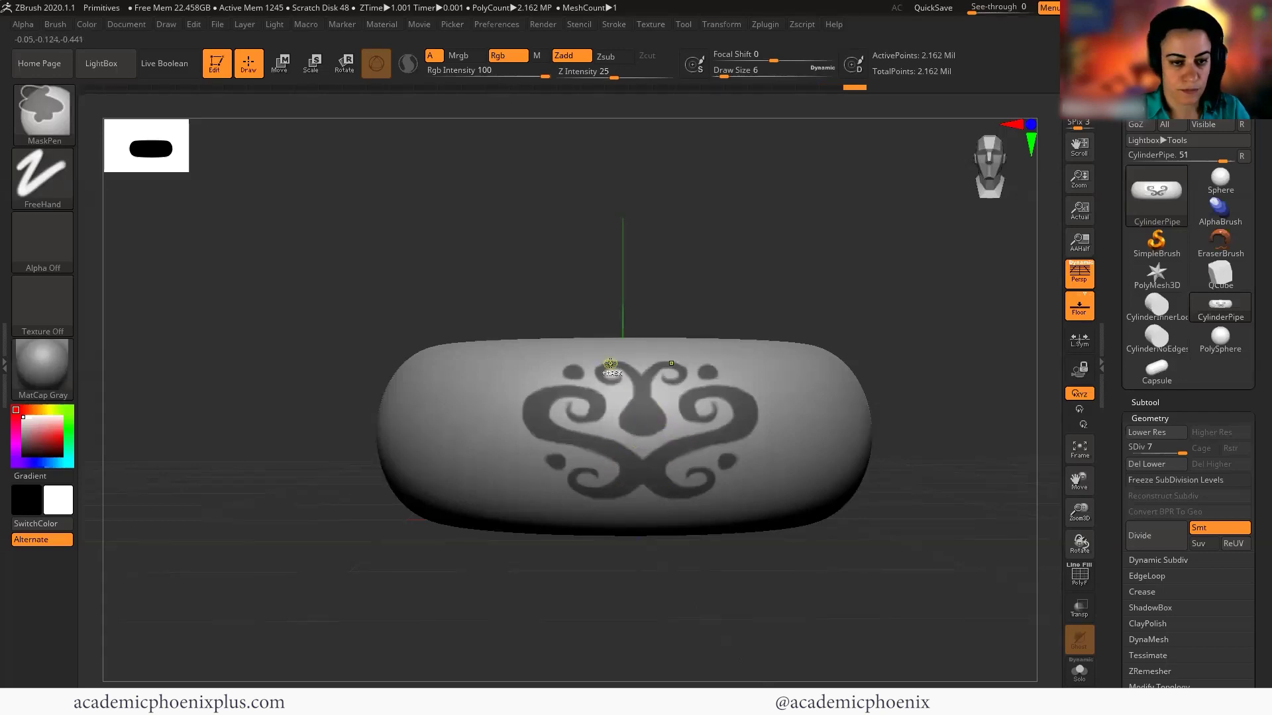
{"action": "left_click_drag", "start_coordinate": [607, 363], "coordinate": [594, 363], "text": "ctrl+alt"}
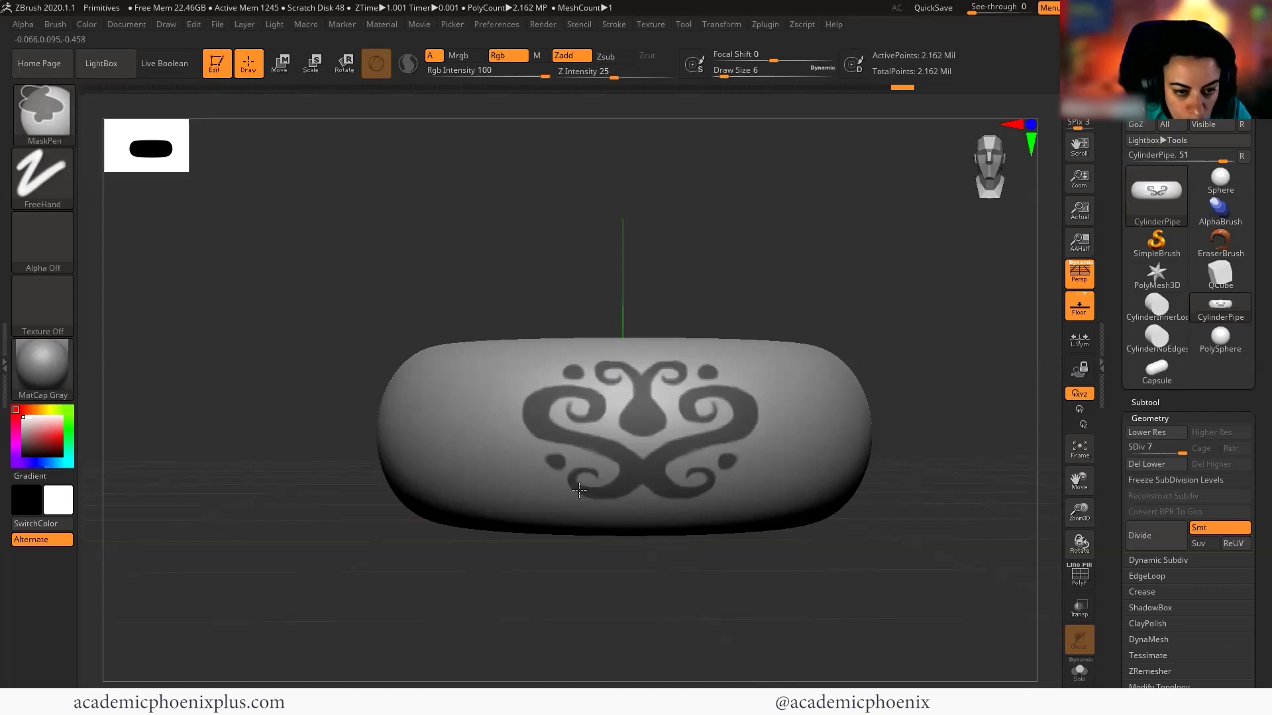
{"action": "left_click_drag", "start_coordinate": [579, 490], "coordinate": [583, 494], "text": "ctrl"}
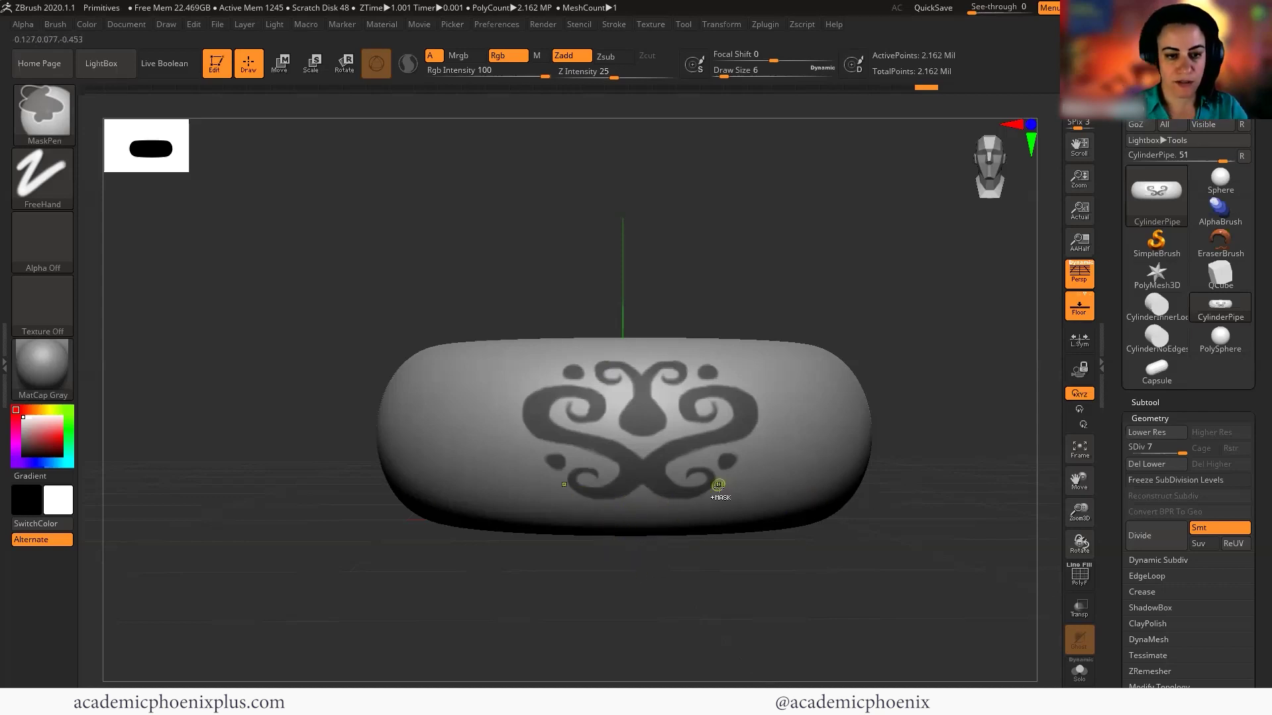
Sharpen the edges of the masked ornament and refine its inner curls.
{"action": "right_click_drag", "start_coordinate": [706, 371], "coordinate": [763, 434], "text": "ctrl"}
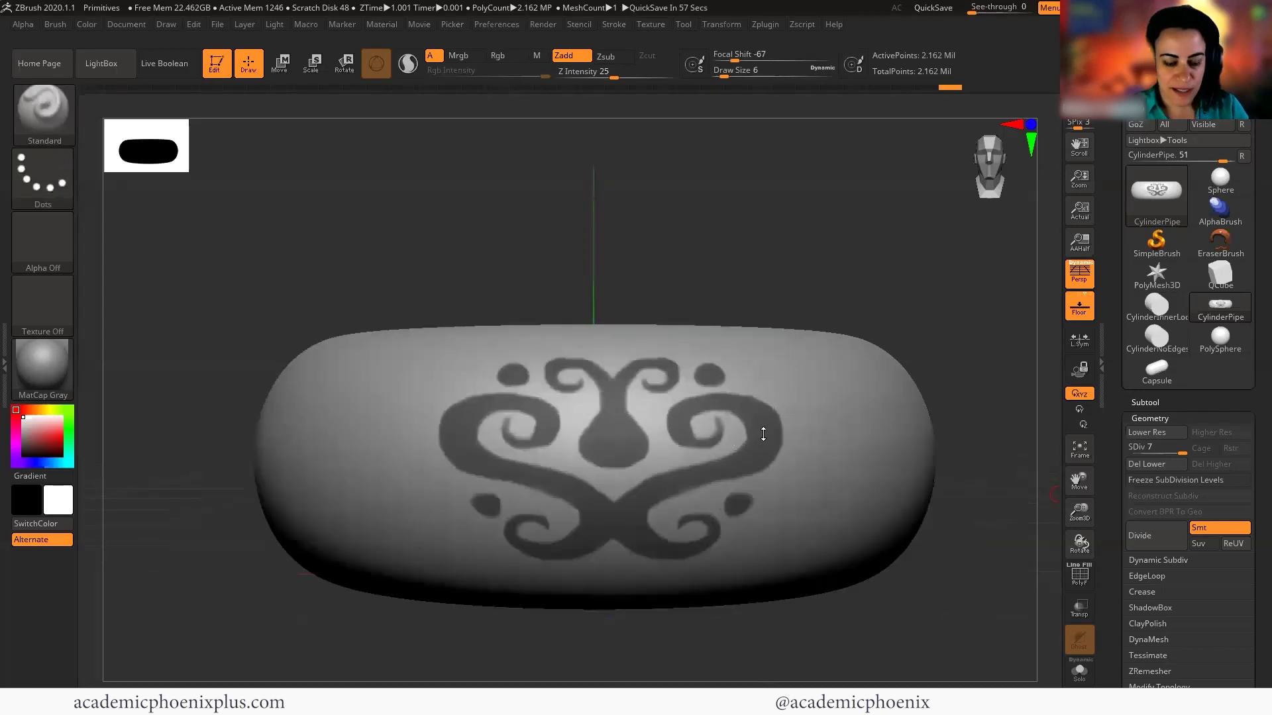
{"action": "key", "text": "ctrl"}
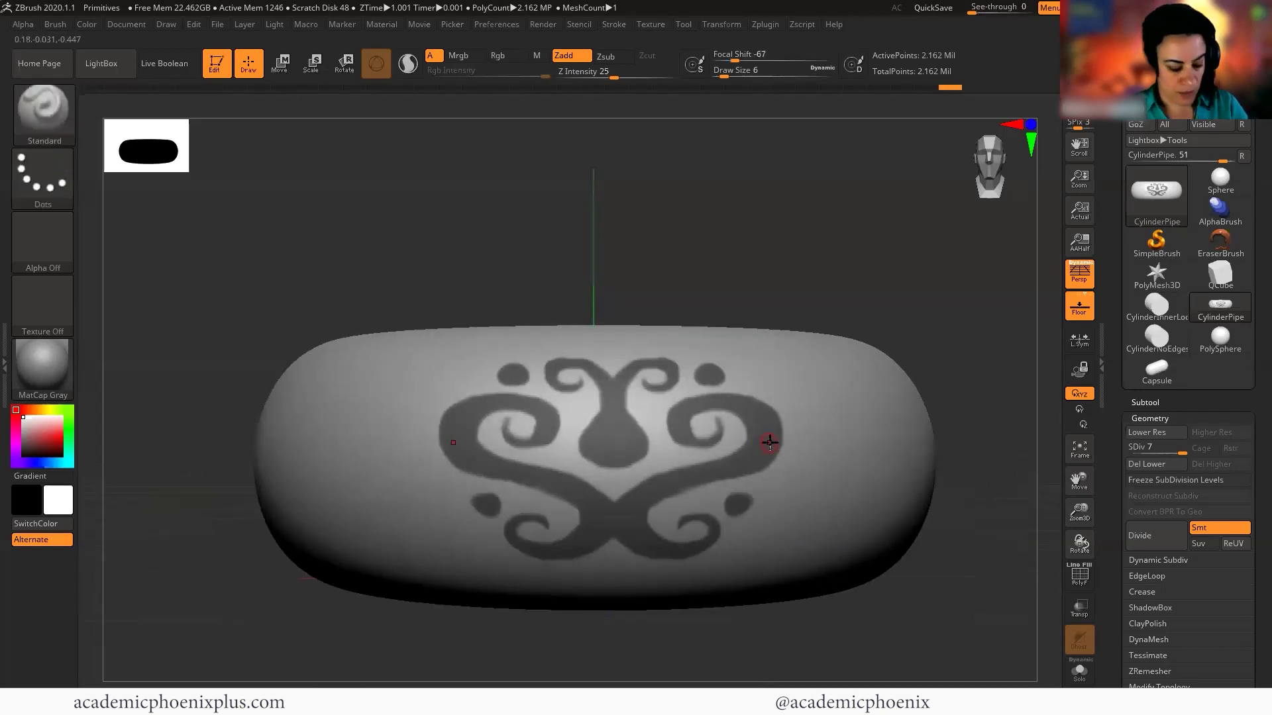
{"action": "key", "text": "ctrl"}
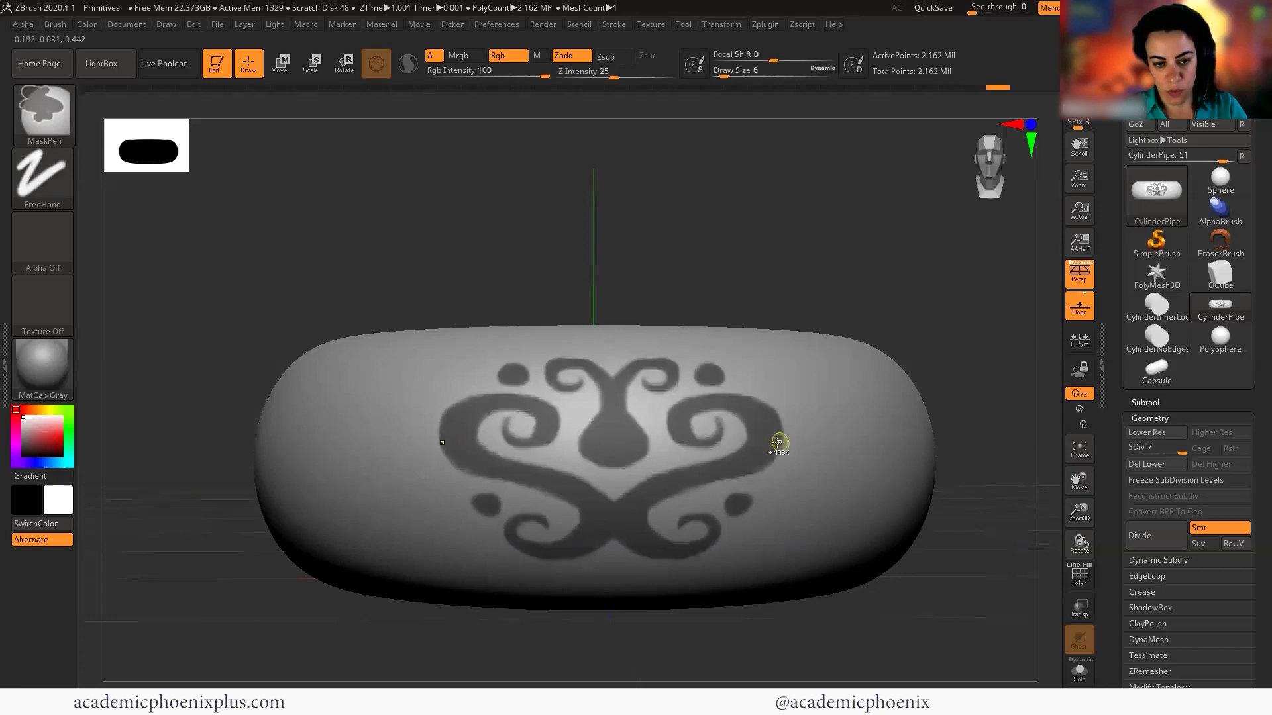
{"action": "key", "text": "ctrl"}
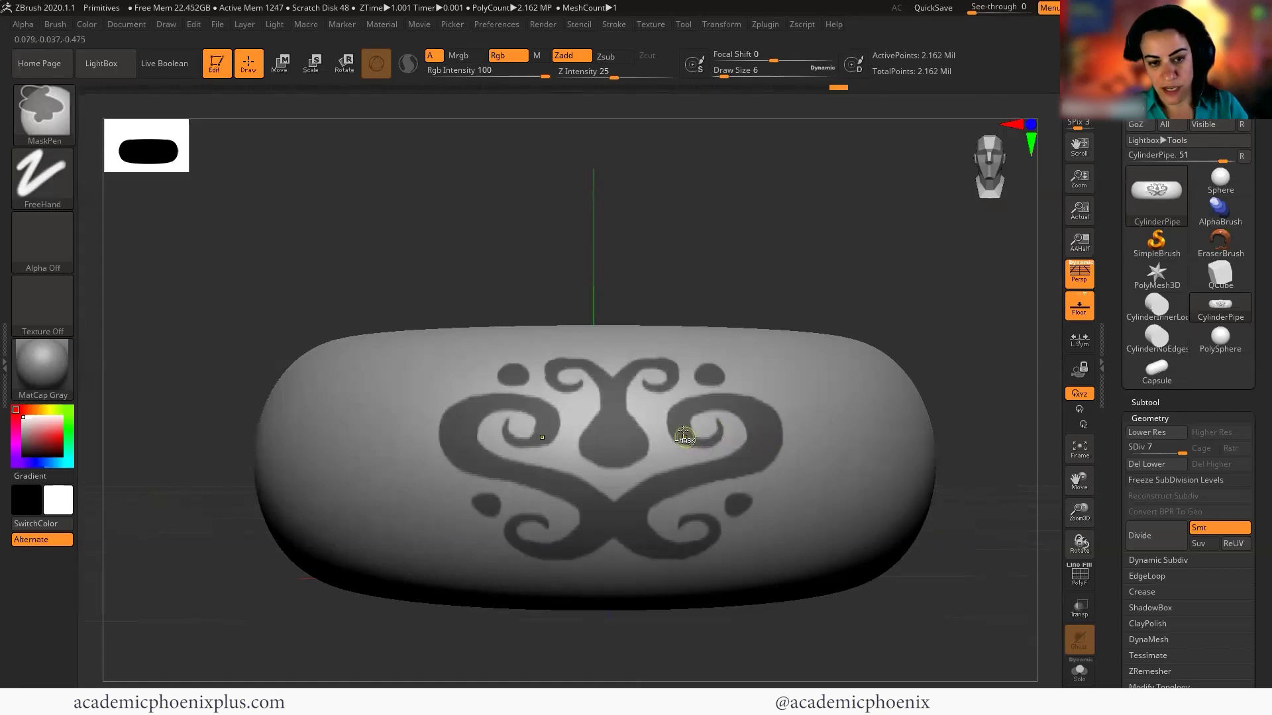
Invert the mask so that only the ornament on the ring is left unmasked.
{"action": "left_click_drag", "start_coordinate": [1105, 556], "coordinate": [1104, 404]}
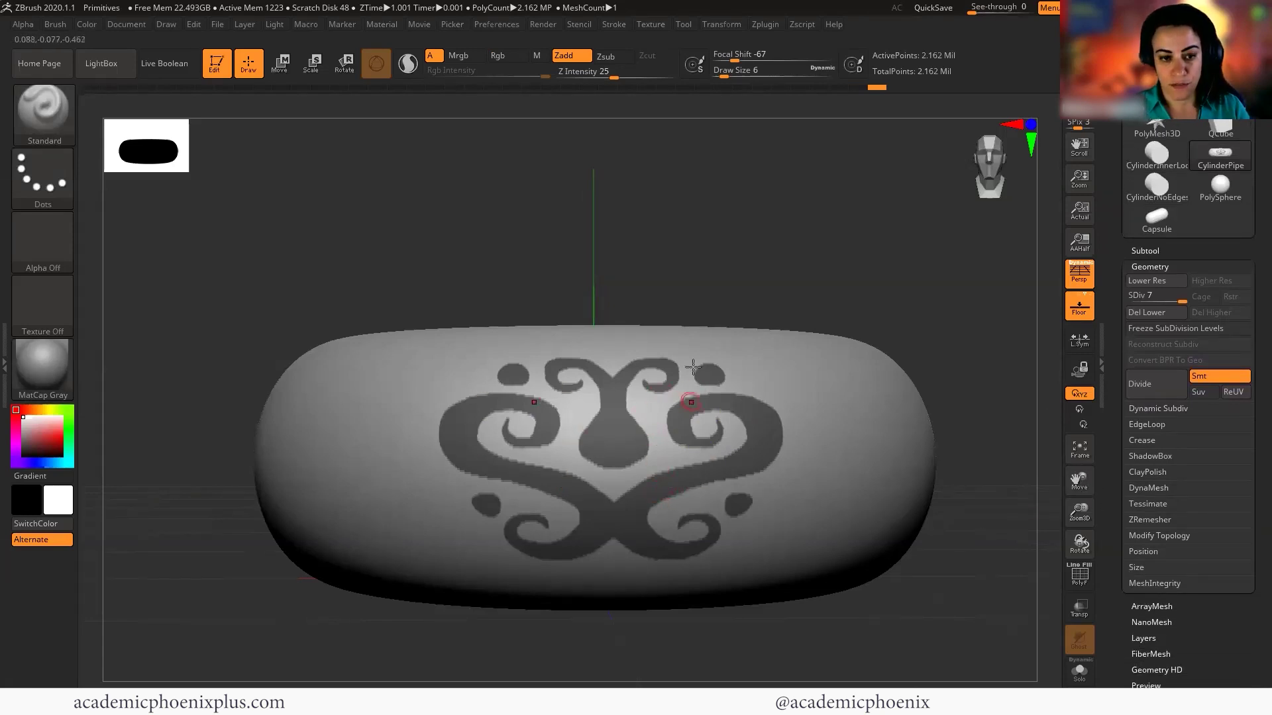
{"action": "key", "text": "ctrl"}
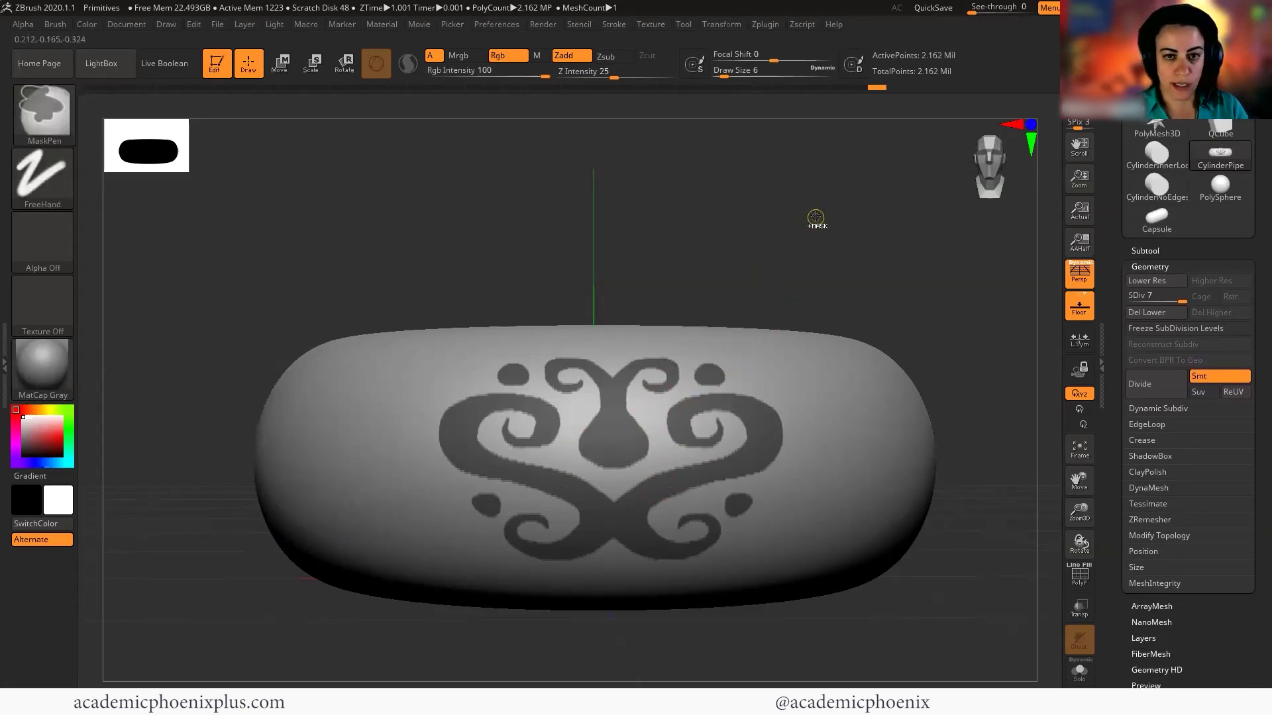
{"action": "left_click", "coordinate": [811, 294], "text": "ctrl"}
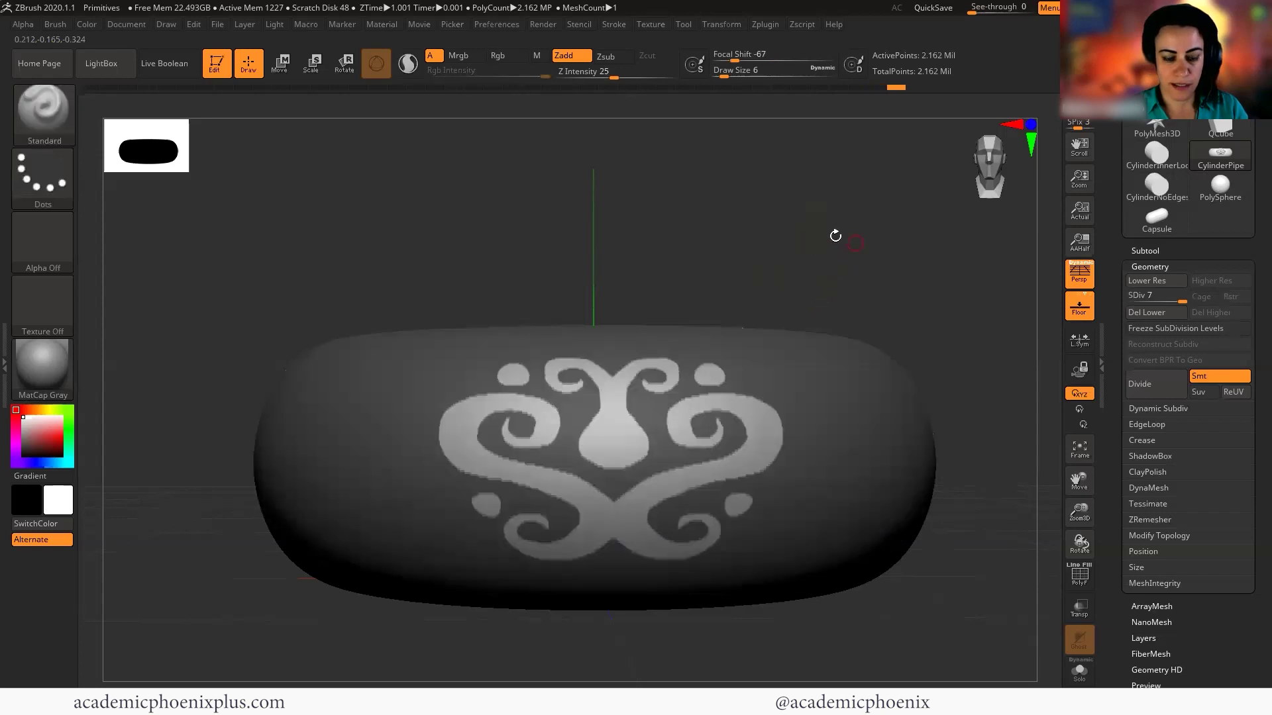
Try the Inflate deformation on the unmasked ornament, once outward and once inward, undoing each attempt.
{"action": "left_click_drag", "start_coordinate": [823, 224], "coordinate": [827, 236]}
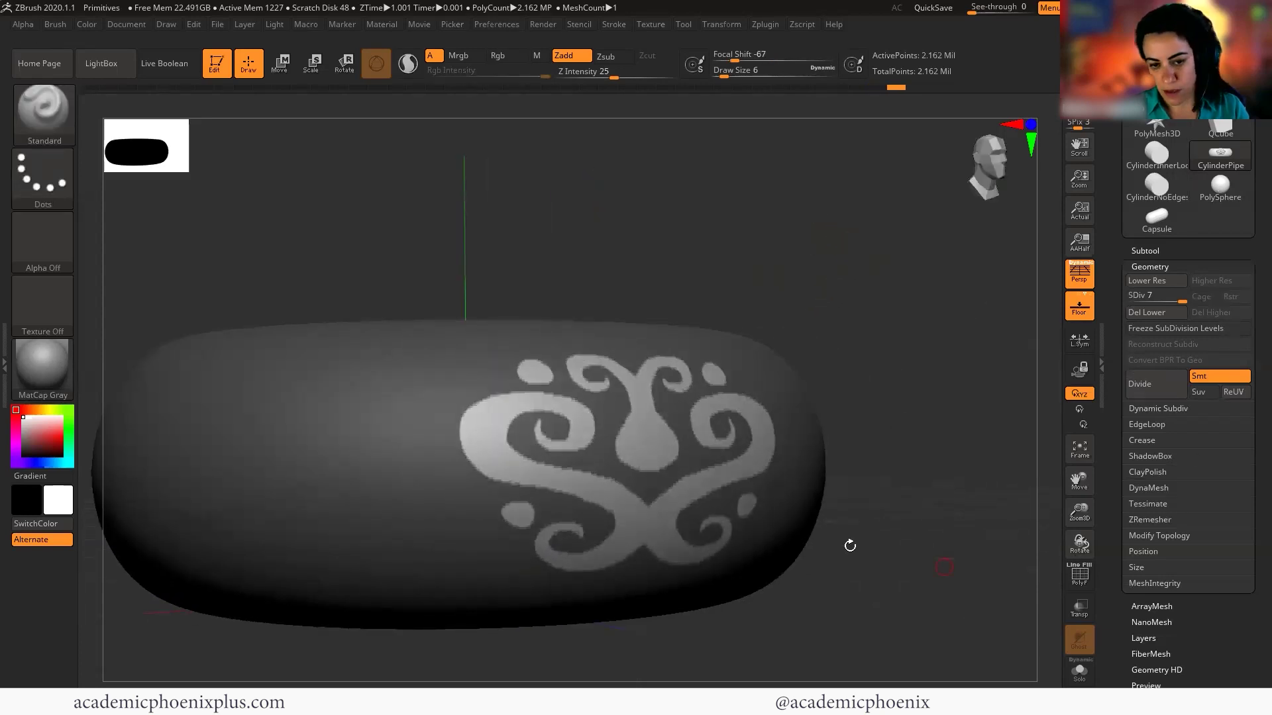
{"action": "mouse_move", "coordinate": [914, 505]}
{"action": "left_mouse_down"}
{"action": "mouse_move", "coordinate": [898, 506]}
{"action": "mouse_move", "coordinate": [916, 514]}
{"action": "left_mouse_up"}
{"action": "scroll", "coordinate": [1103, 546], "scroll_direction": "down", "scroll_amount": 3}
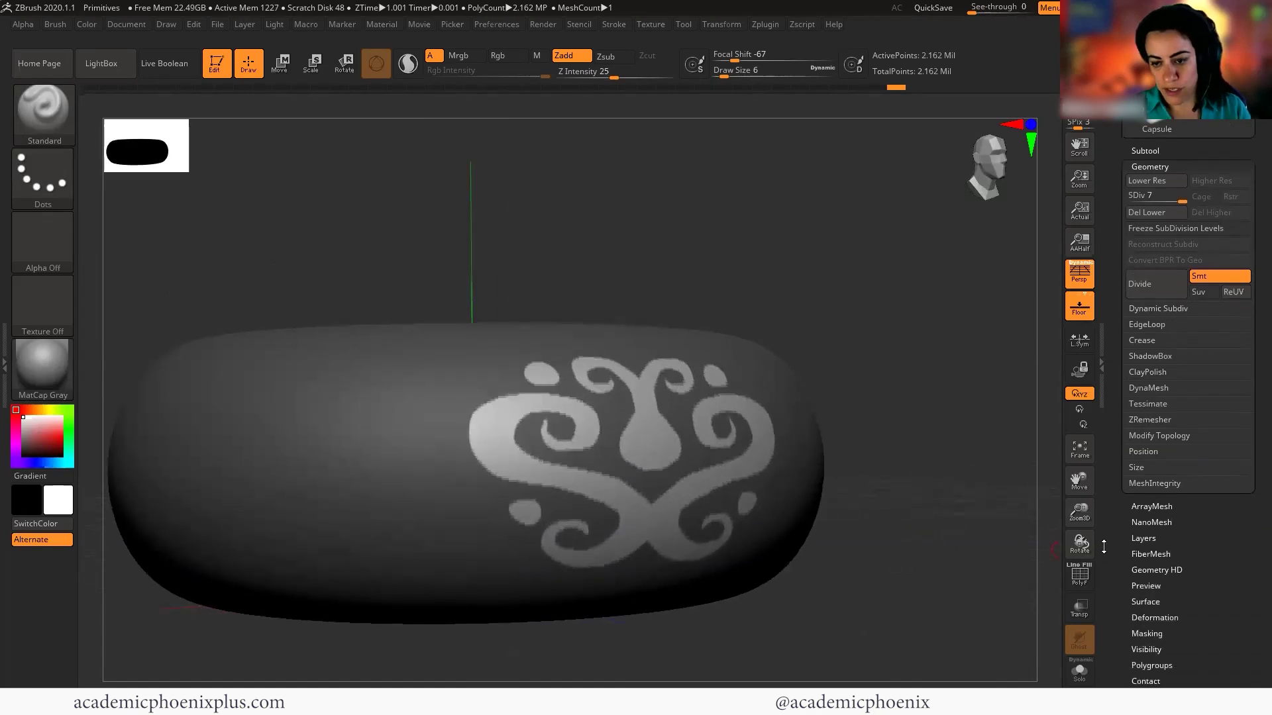
{"action": "scroll", "coordinate": [1104, 546], "scroll_direction": "down", "scroll_amount": 6}
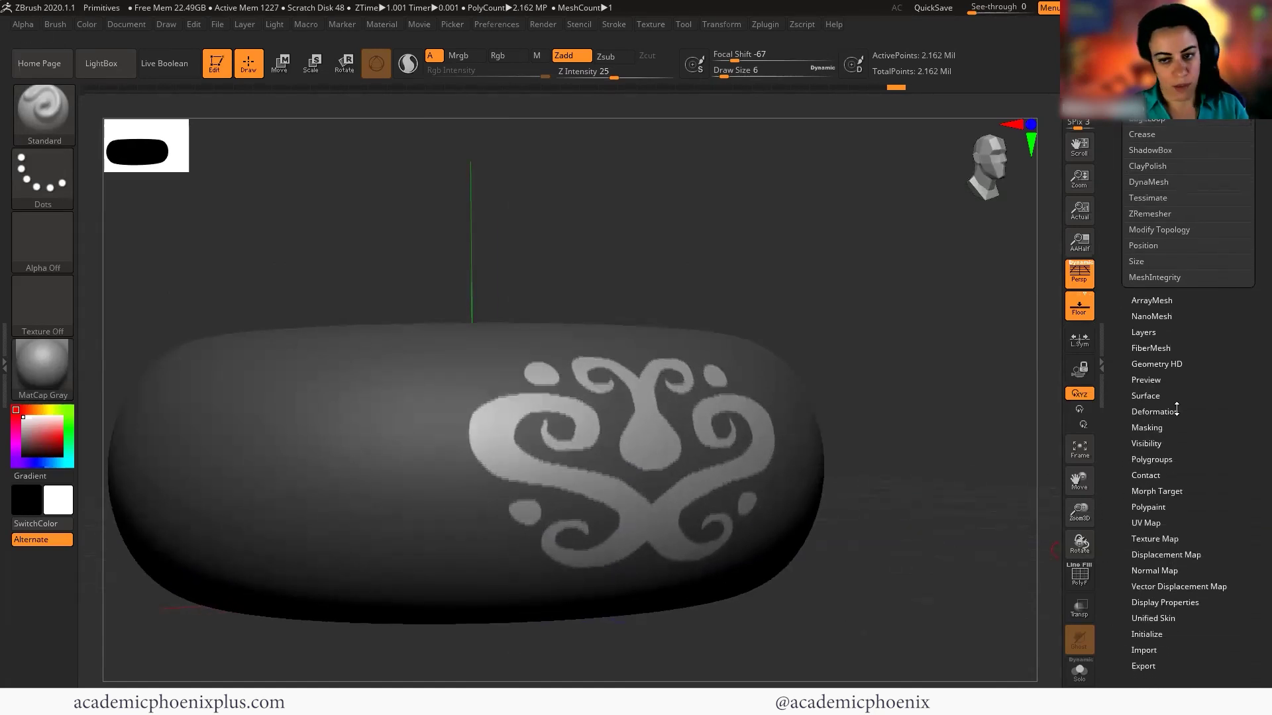
{"action": "left_click", "coordinate": [1154, 411]}
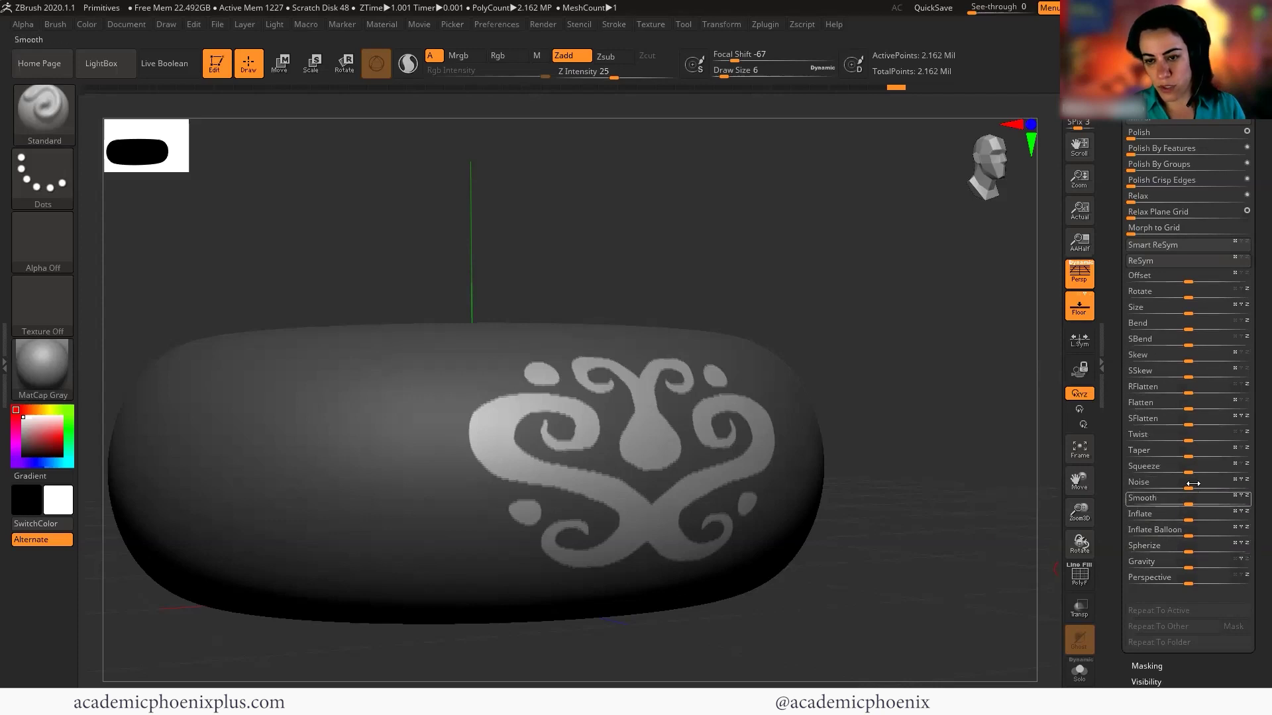
{"action": "left_click", "coordinate": [1139, 515]}
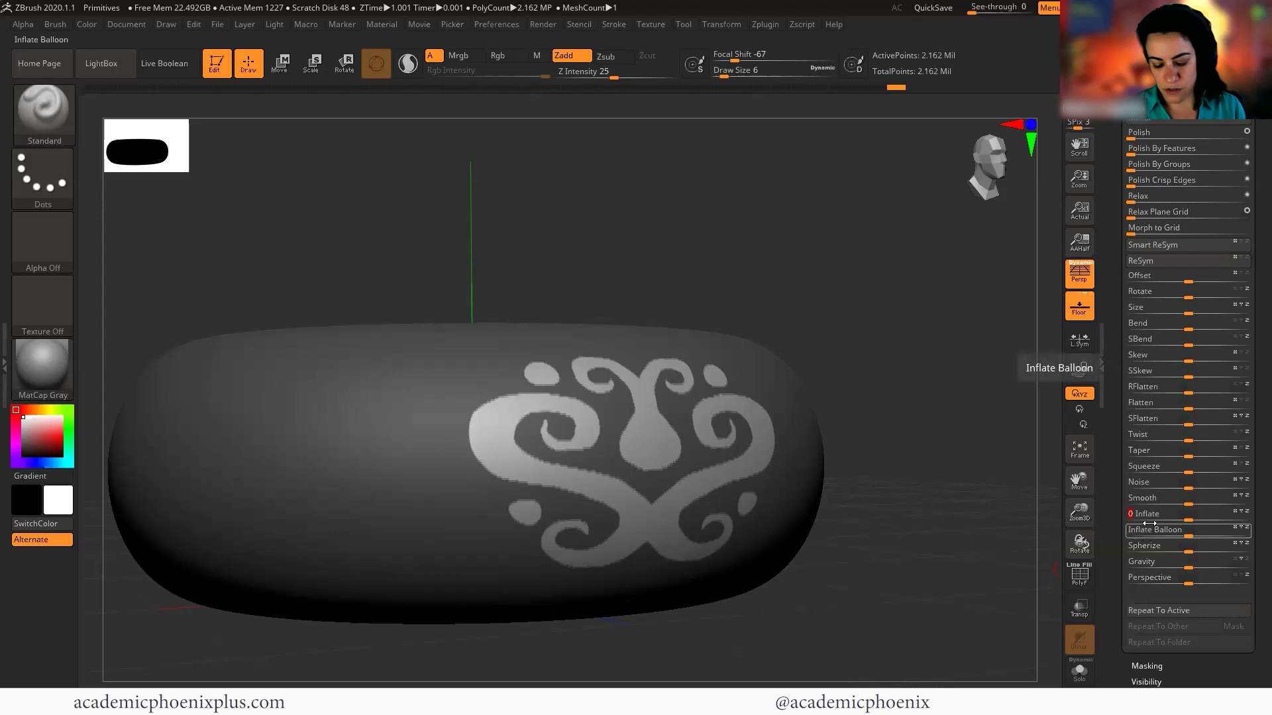
{"action": "left_click_drag", "start_coordinate": [1187, 521], "coordinate": [1199, 521]}
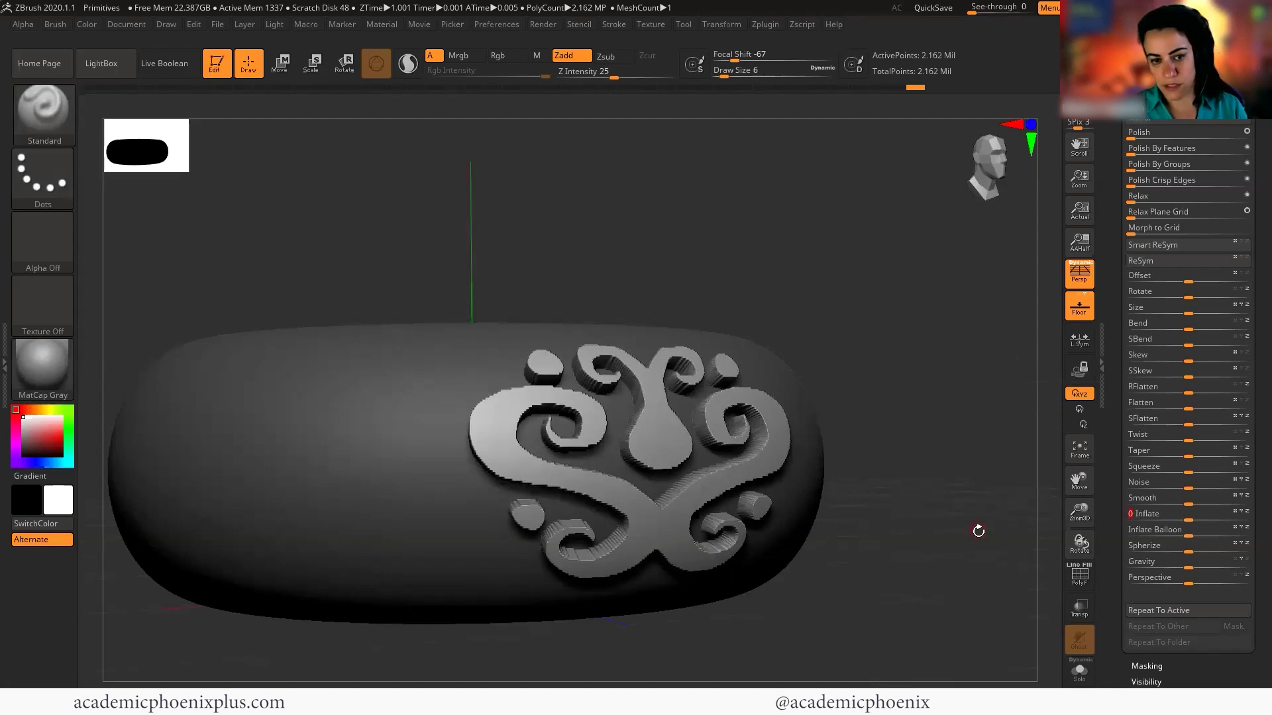
{"action": "key", "text": "ctrl+z"}
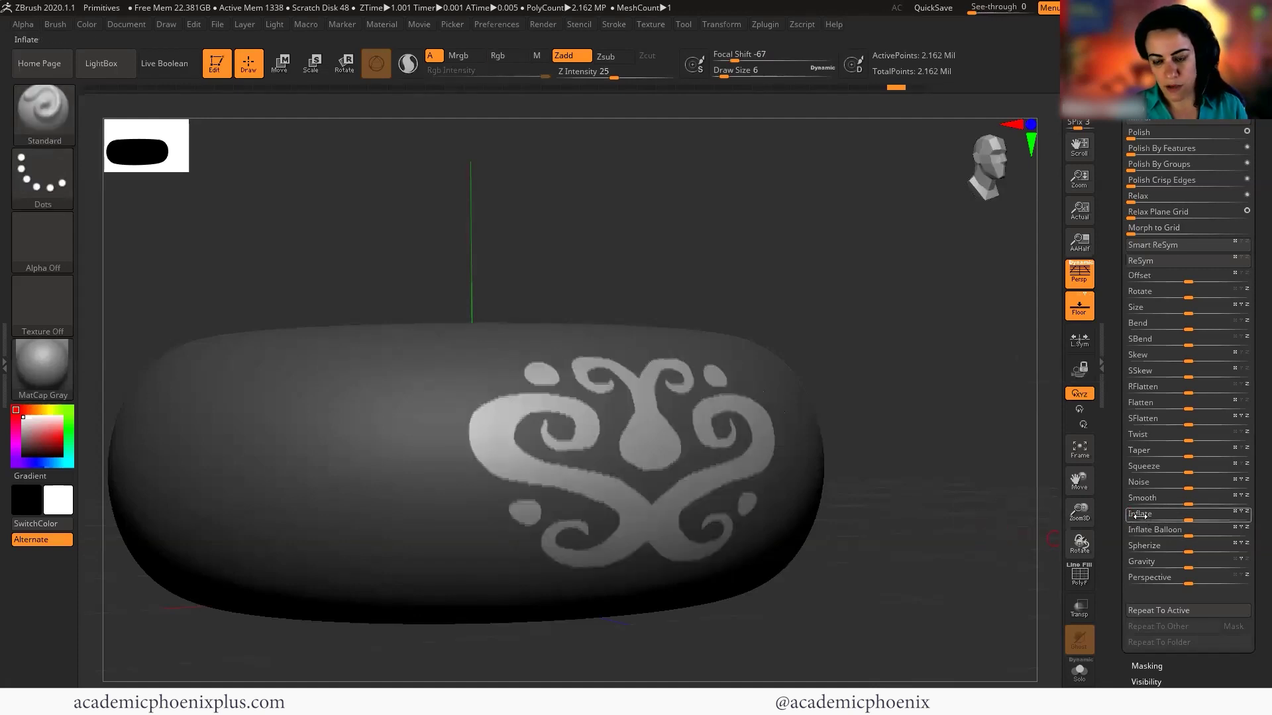
{"action": "left_click_drag", "start_coordinate": [1138, 516], "coordinate": [1149, 516]}
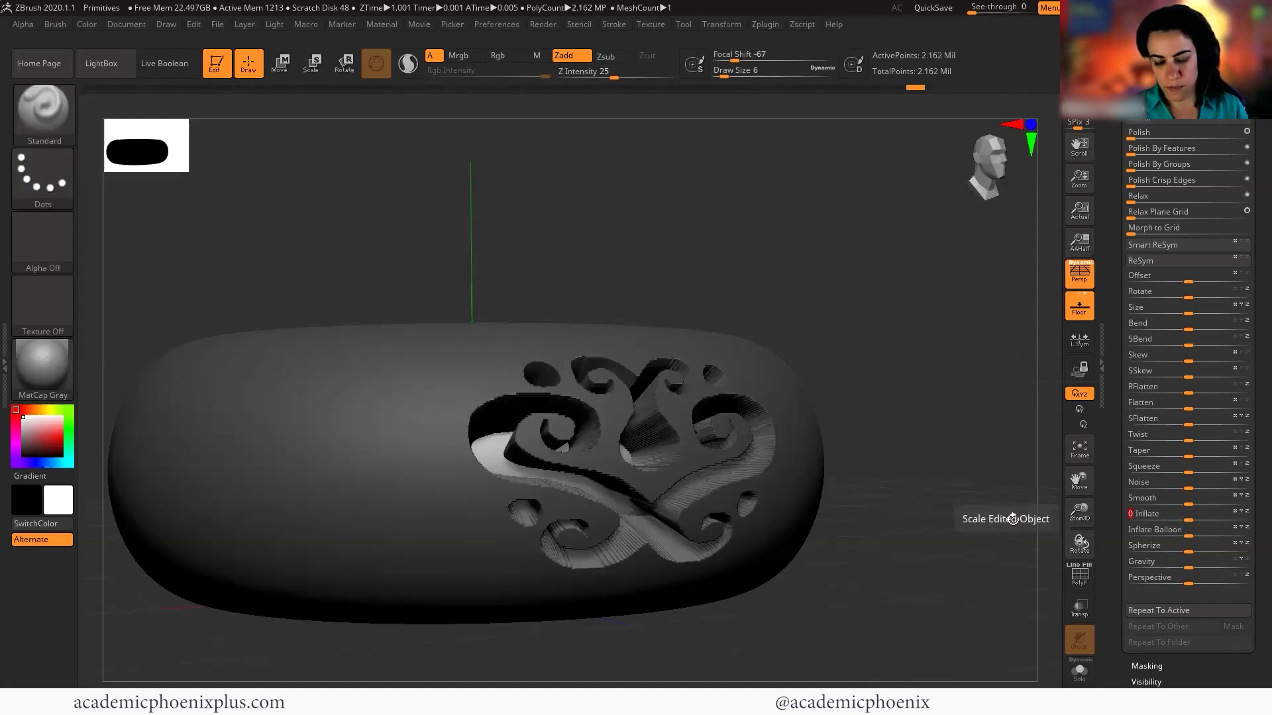
{"action": "key", "text": "ctrl+z"}
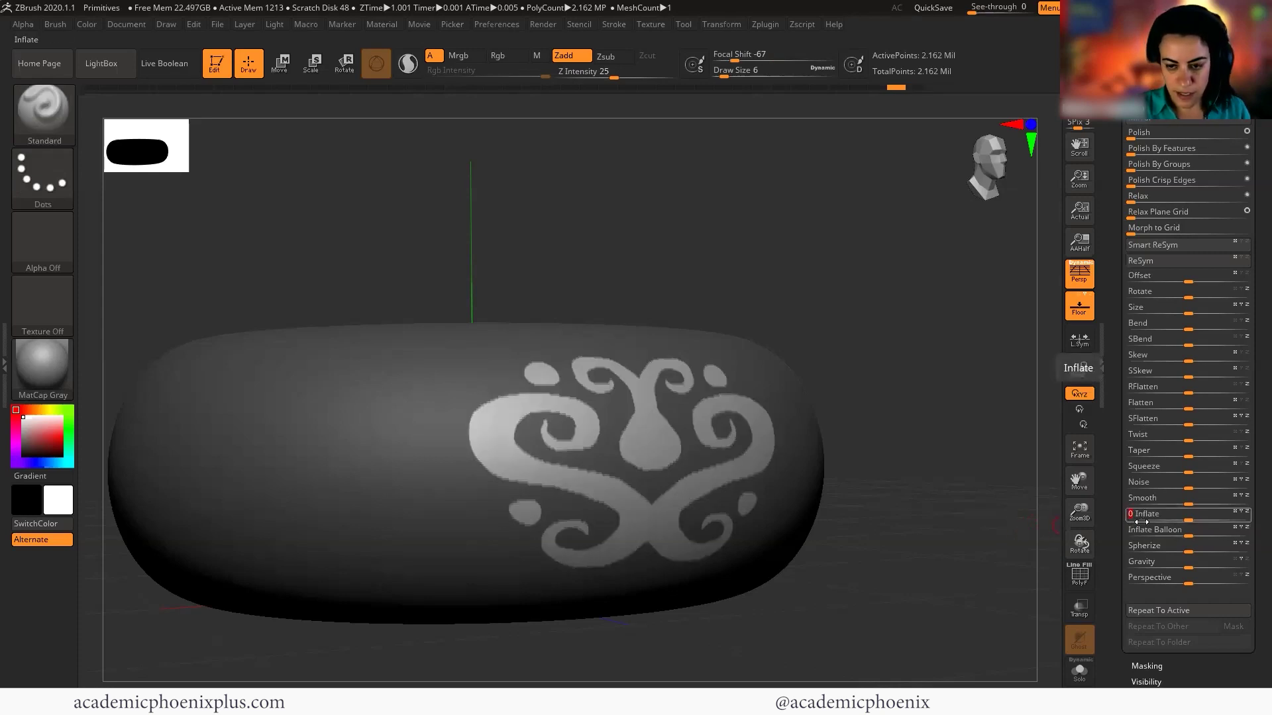
Raise the unmasked ornament slightly into rounded relief using the Inflate, Inflate Balloon and Smooth deformations.
{"action": "left_click_drag", "start_coordinate": [1141, 522], "coordinate": [1142, 521]}
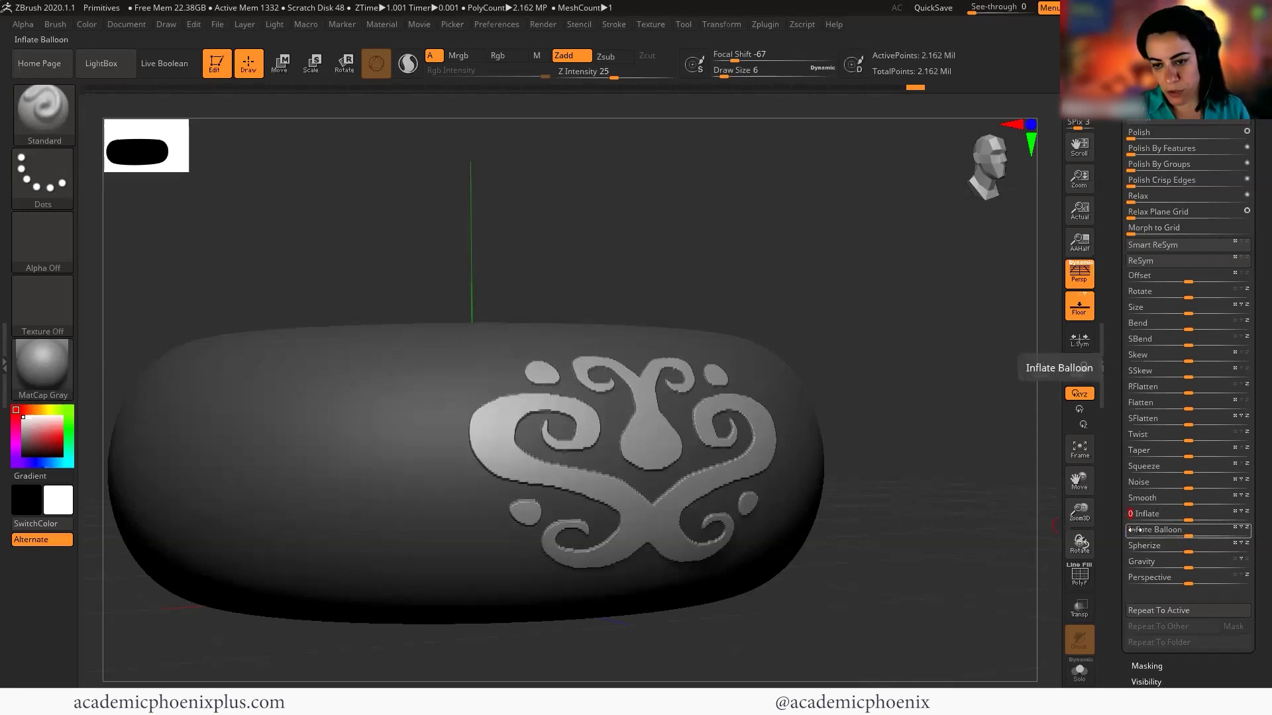
{"action": "left_click", "coordinate": [1137, 530]}
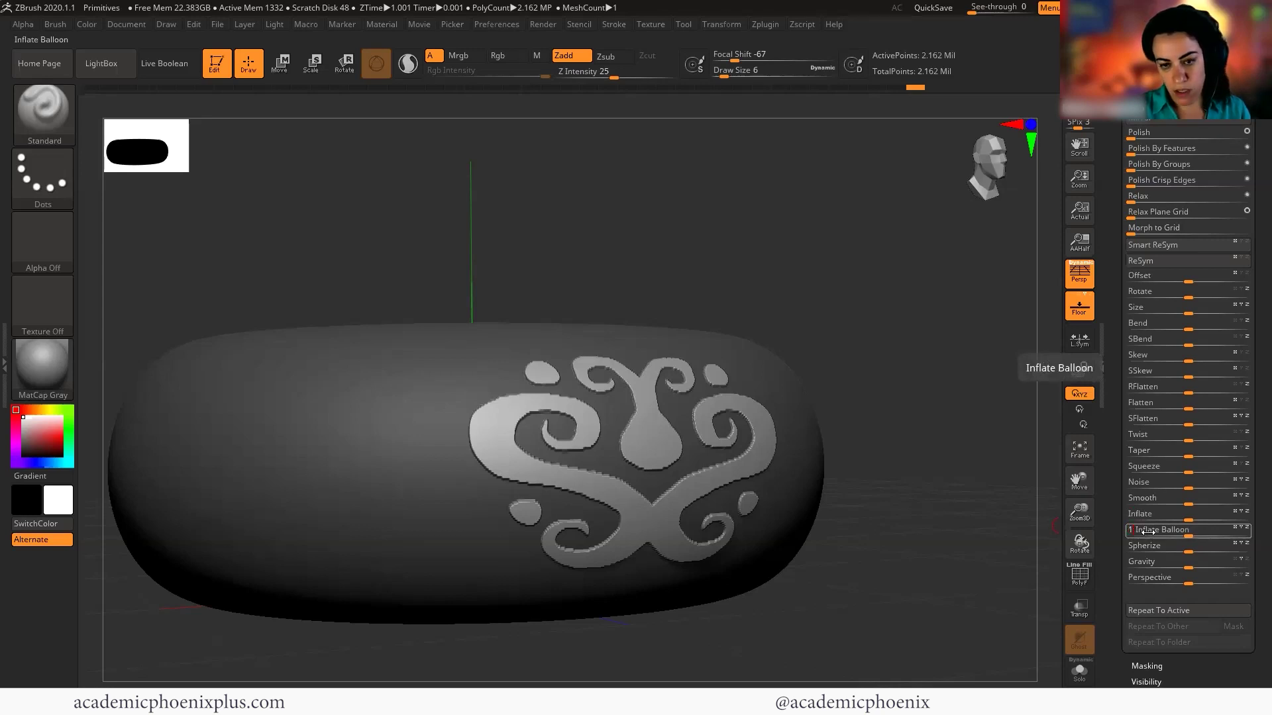
{"action": "left_click_drag", "start_coordinate": [1148, 531], "coordinate": [1148, 531]}
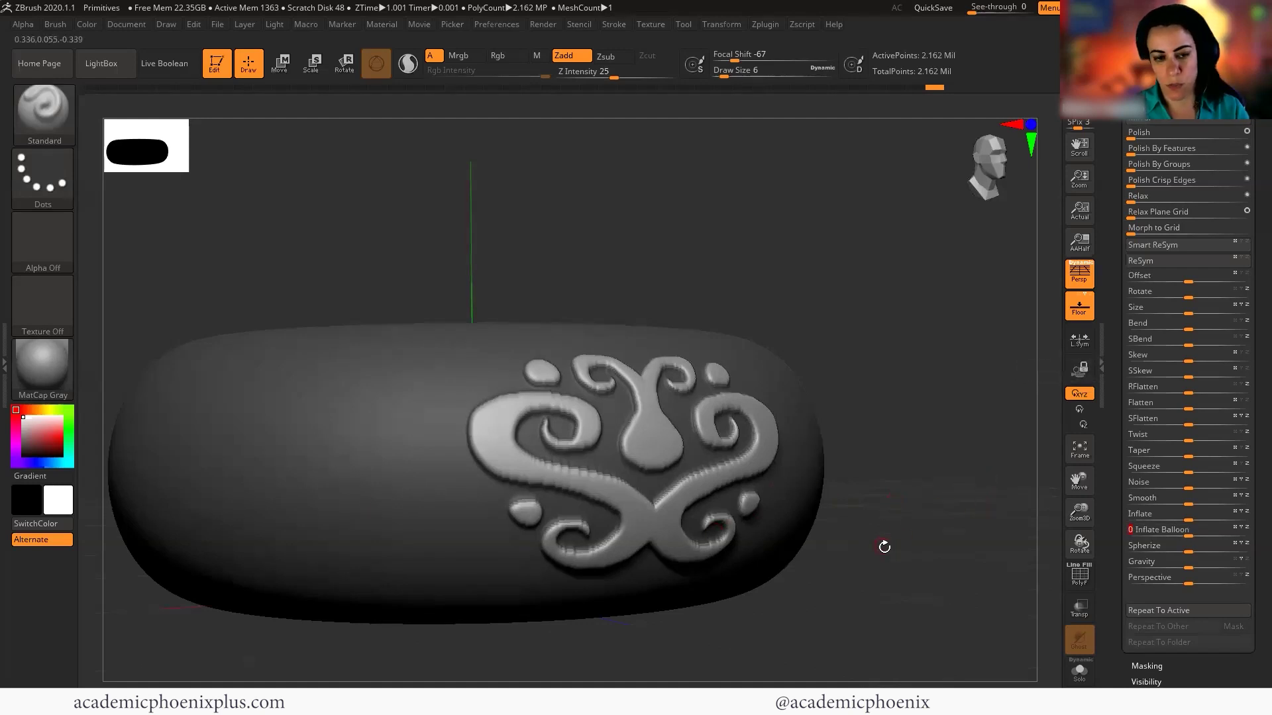
{"action": "mouse_move", "coordinate": [884, 547]}
{"action": "left_mouse_down"}
{"action": "mouse_move", "coordinate": [873, 571]}
{"action": "mouse_move", "coordinate": [902, 562]}
{"action": "left_mouse_up"}
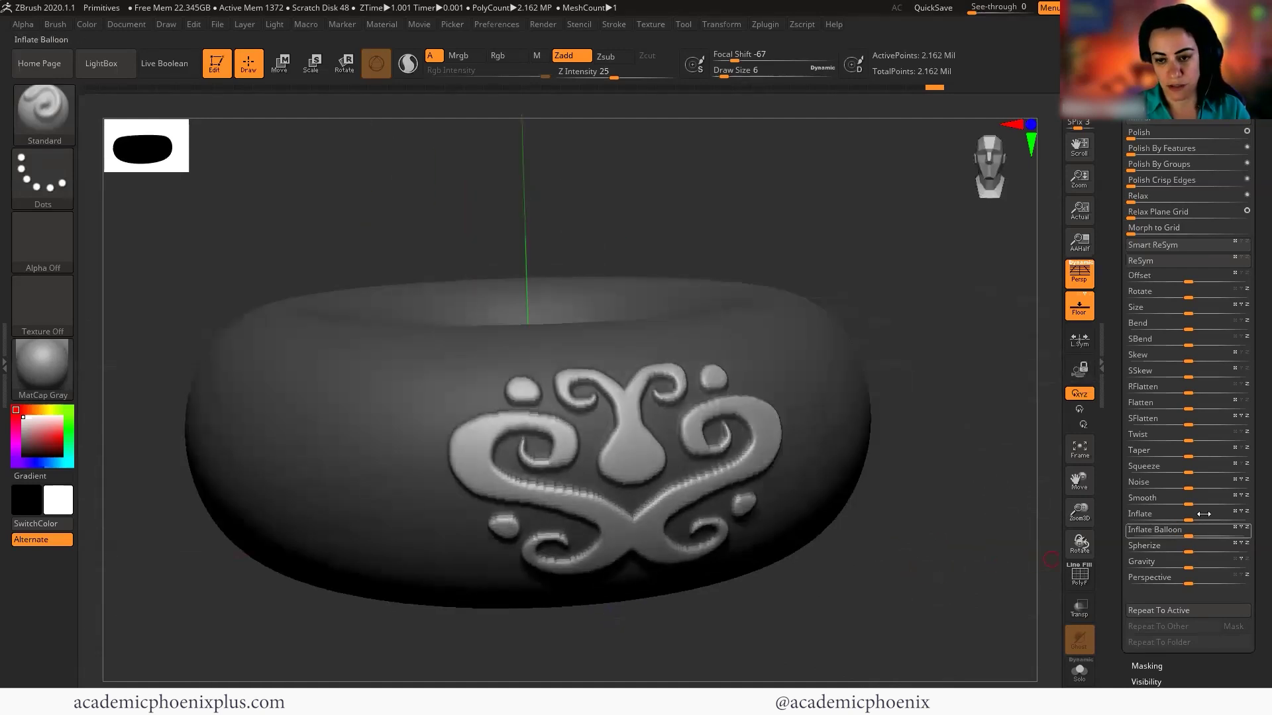
{"action": "left_click", "coordinate": [1149, 501]}
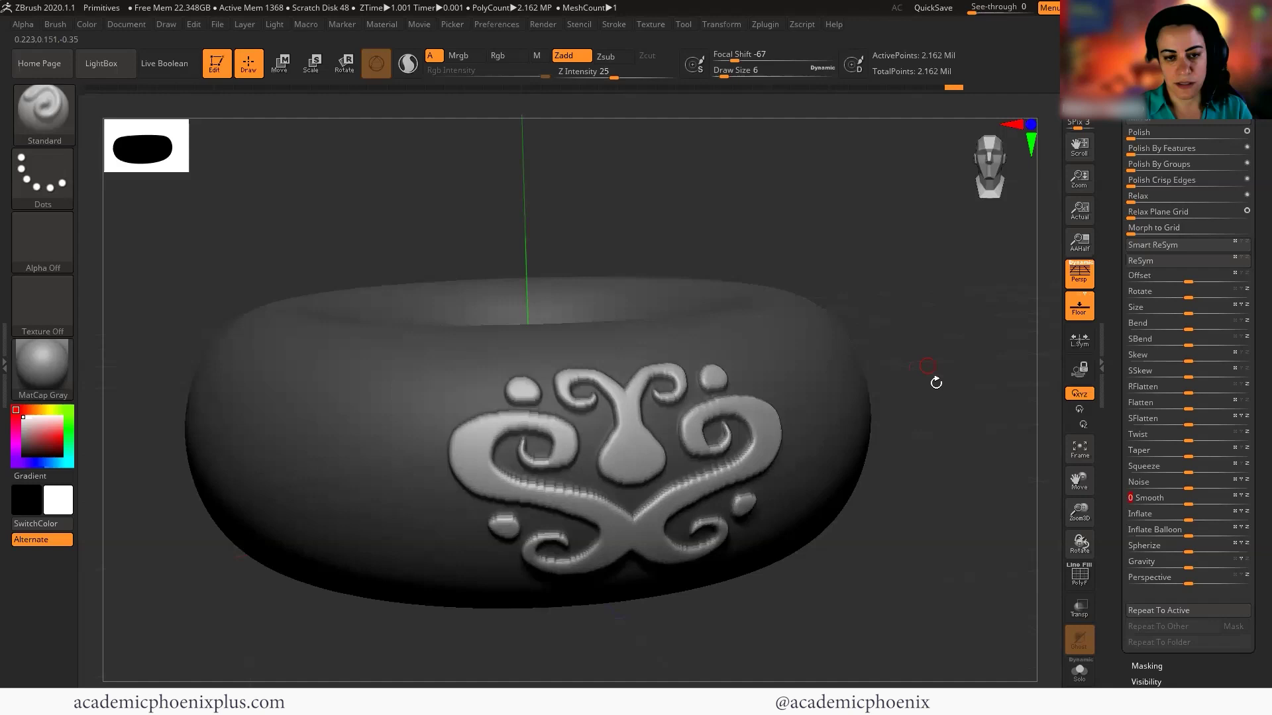
Invert the mask onto the raised ornament, and invert it again so the surrounding ring is masked.
{"action": "key", "text": "ctrl"}
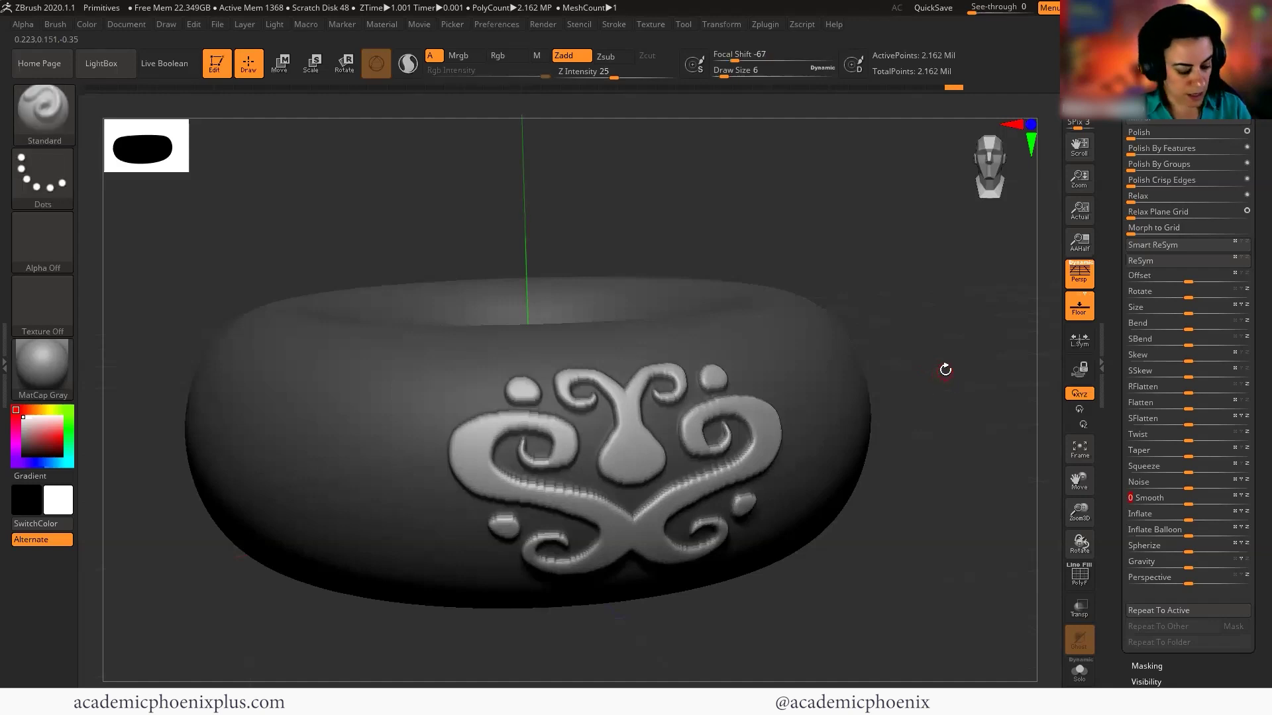
{"action": "left_click", "coordinate": [945, 368], "text": "ctrl"}
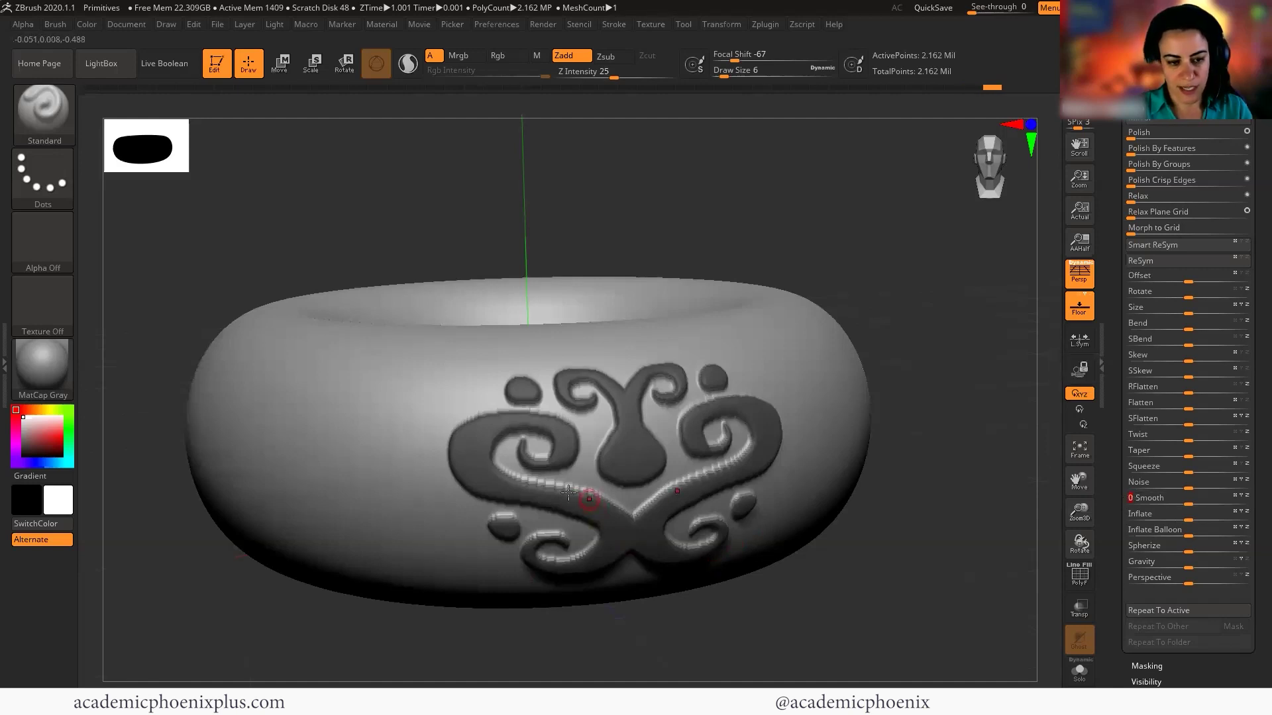
{"action": "left_click_drag", "start_coordinate": [903, 531], "coordinate": [906, 564], "text": "alt"}
{"action": "left_click", "coordinate": [926, 587], "text": "ctrl"}
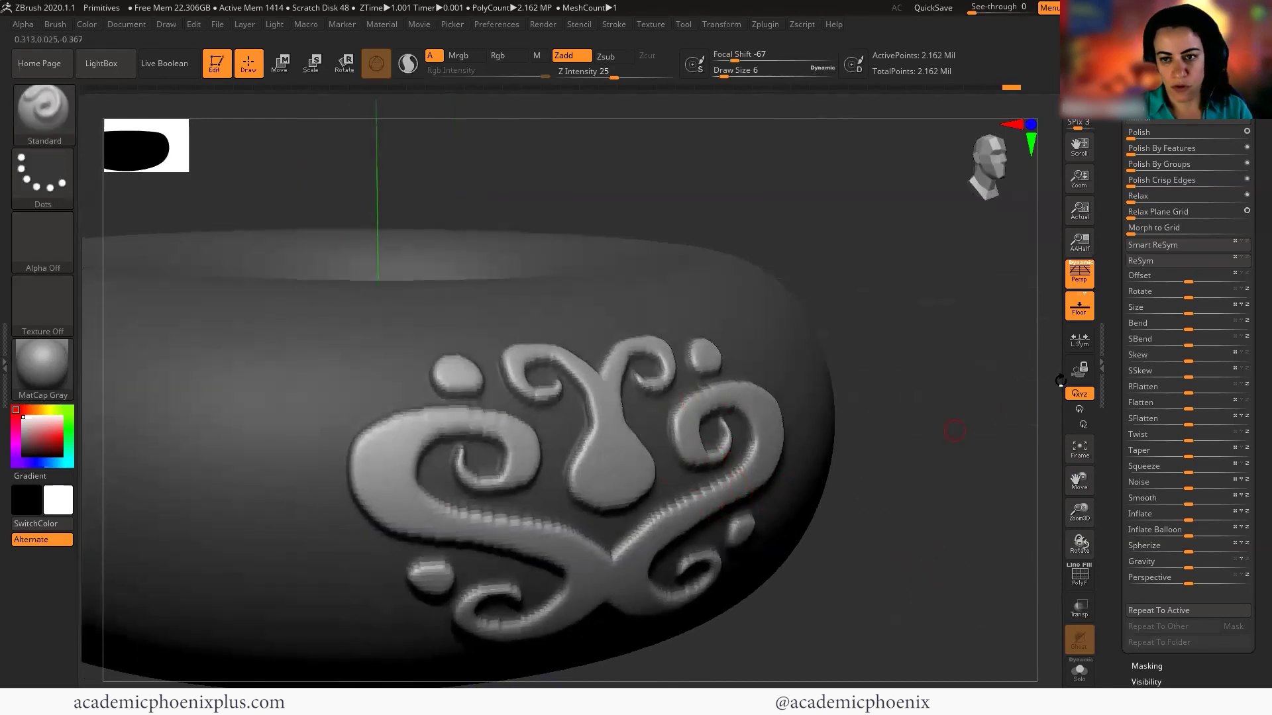
Puff up the raised ornament slightly more with the Inflate Balloon deformation.
{"action": "left_click", "coordinate": [1153, 86]}
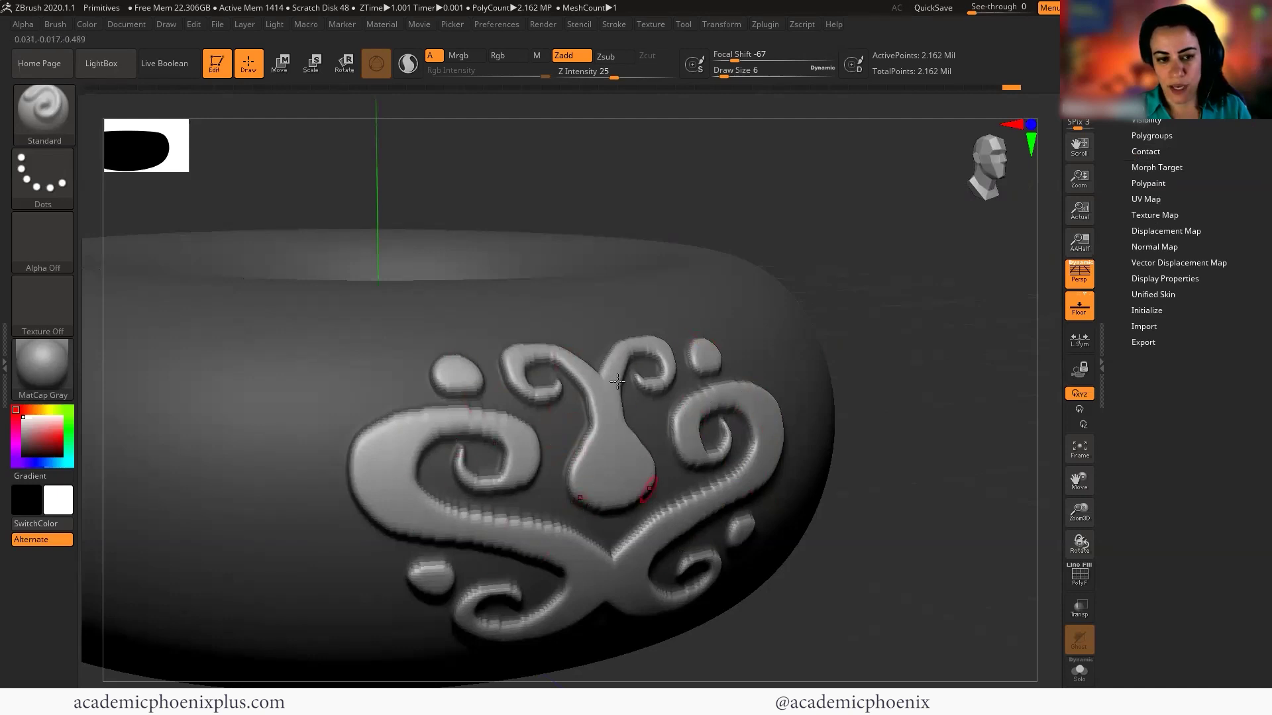
{"action": "left_click_drag", "start_coordinate": [1131, 192], "coordinate": [1140, 286]}
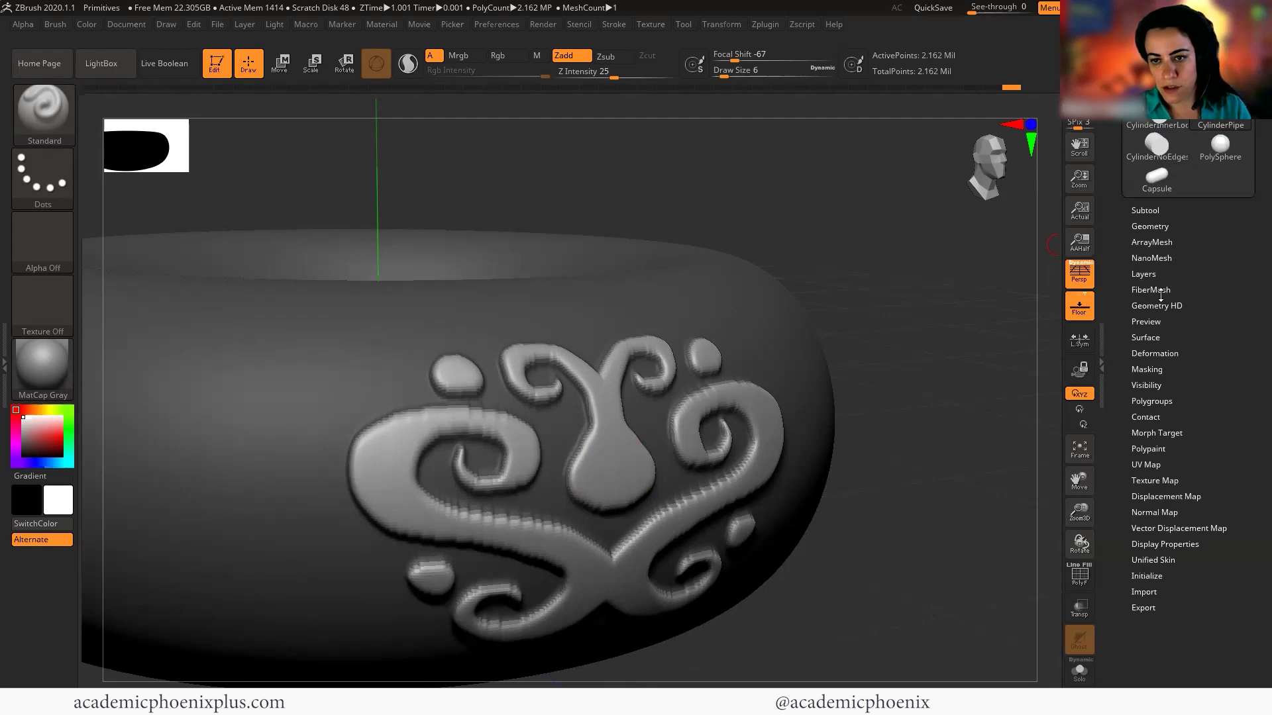
{"action": "left_click", "coordinate": [1155, 353]}
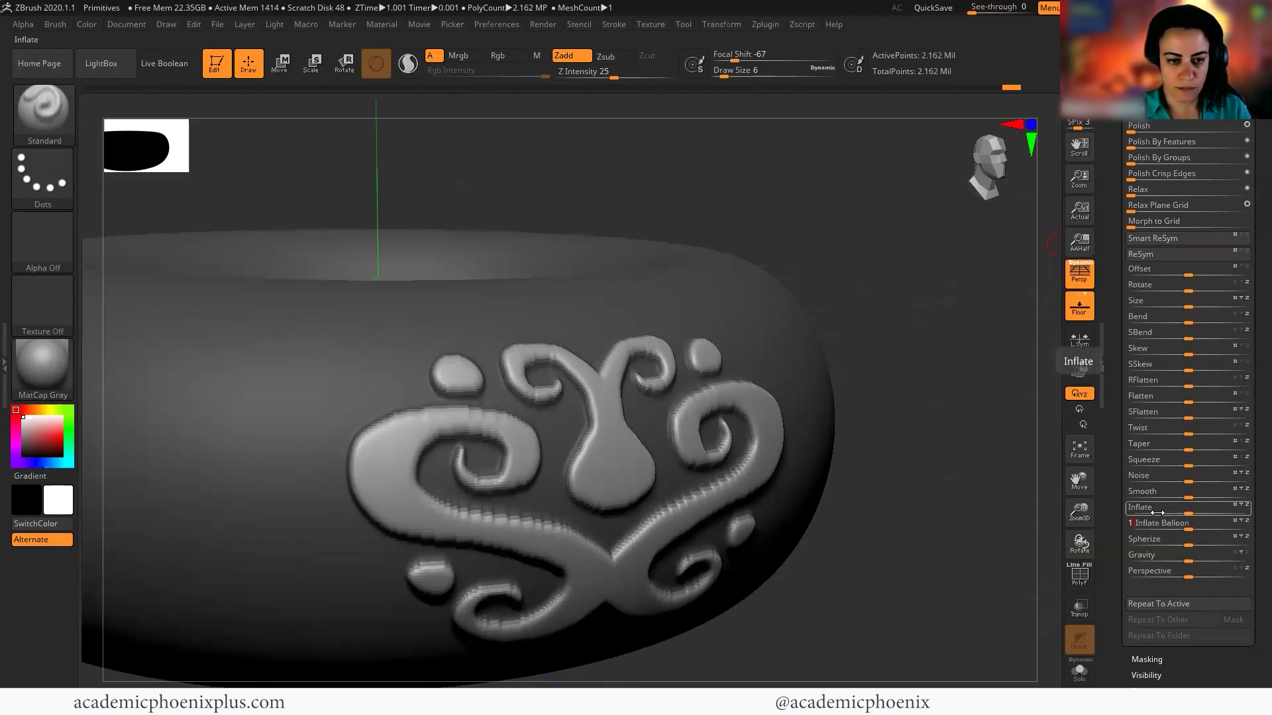
{"action": "key", "text": "Return"}
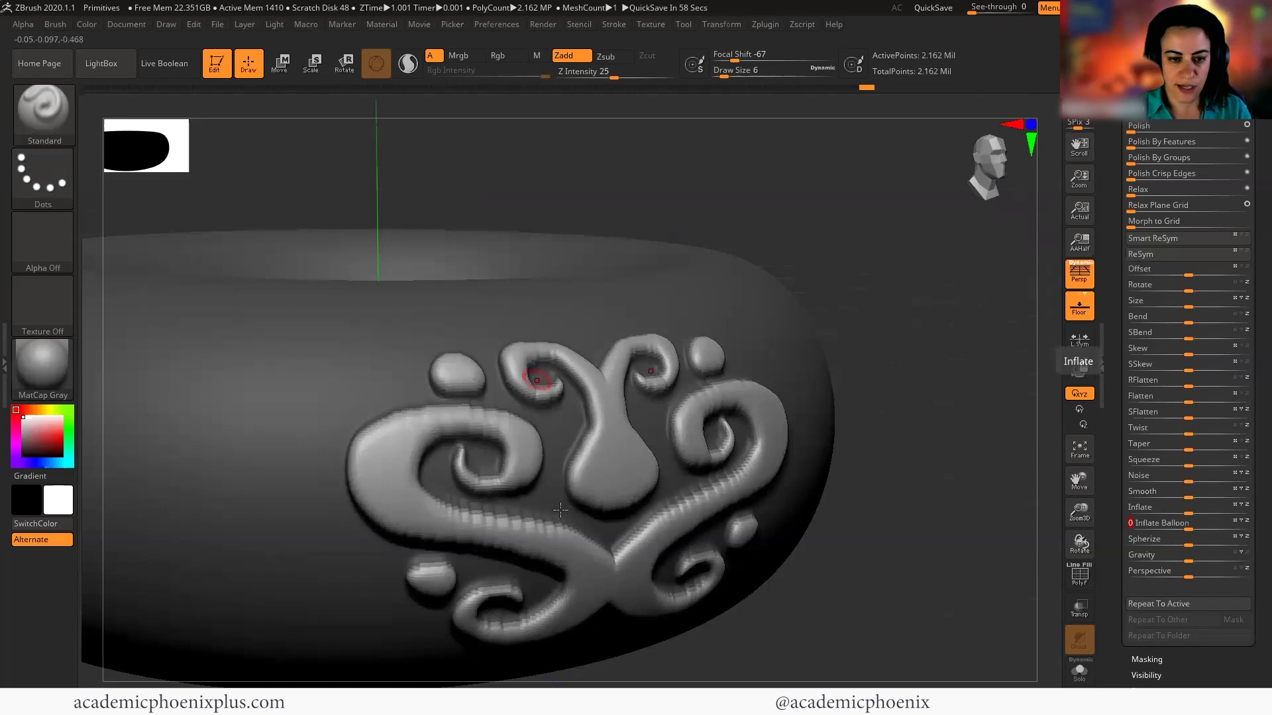
{"action": "left_click_drag", "start_coordinate": [903, 545], "coordinate": [1053, 345]}
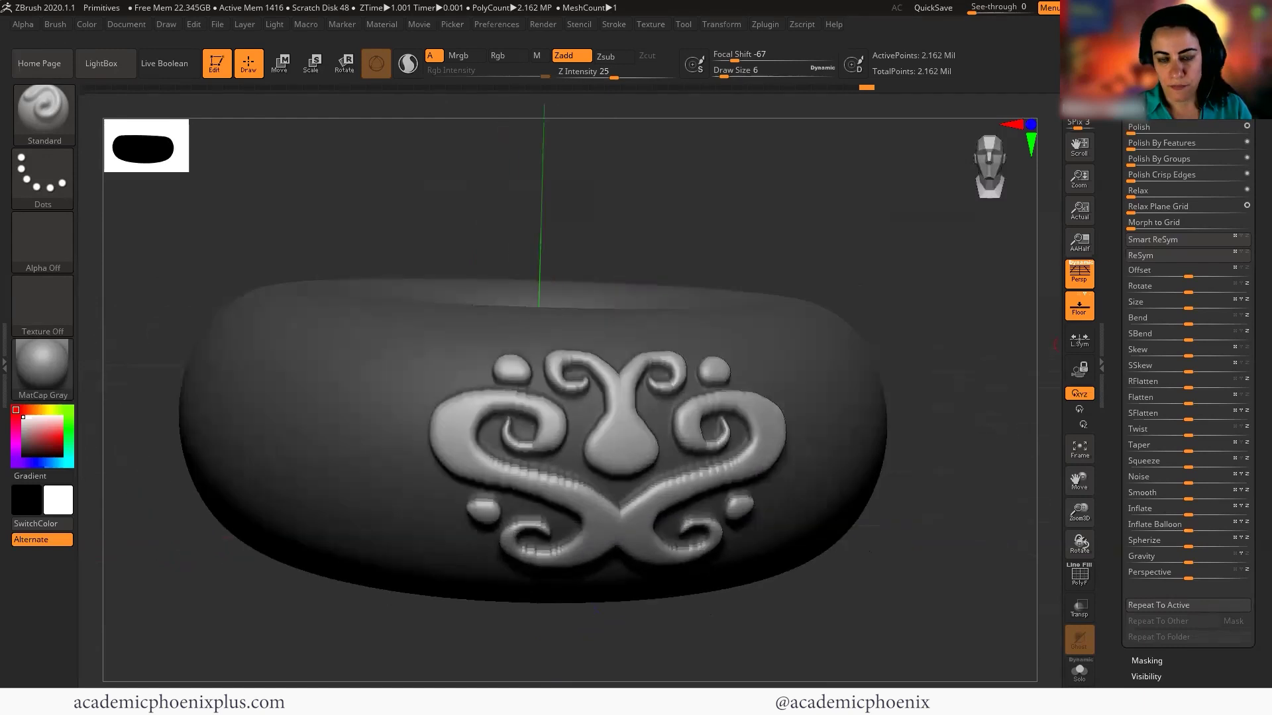
Build up the central teardrop with the Standard brush at Z Intensity 15, Focal Shift -64 and Draw Size 16.
{"action": "left_click", "coordinate": [53, 112]}
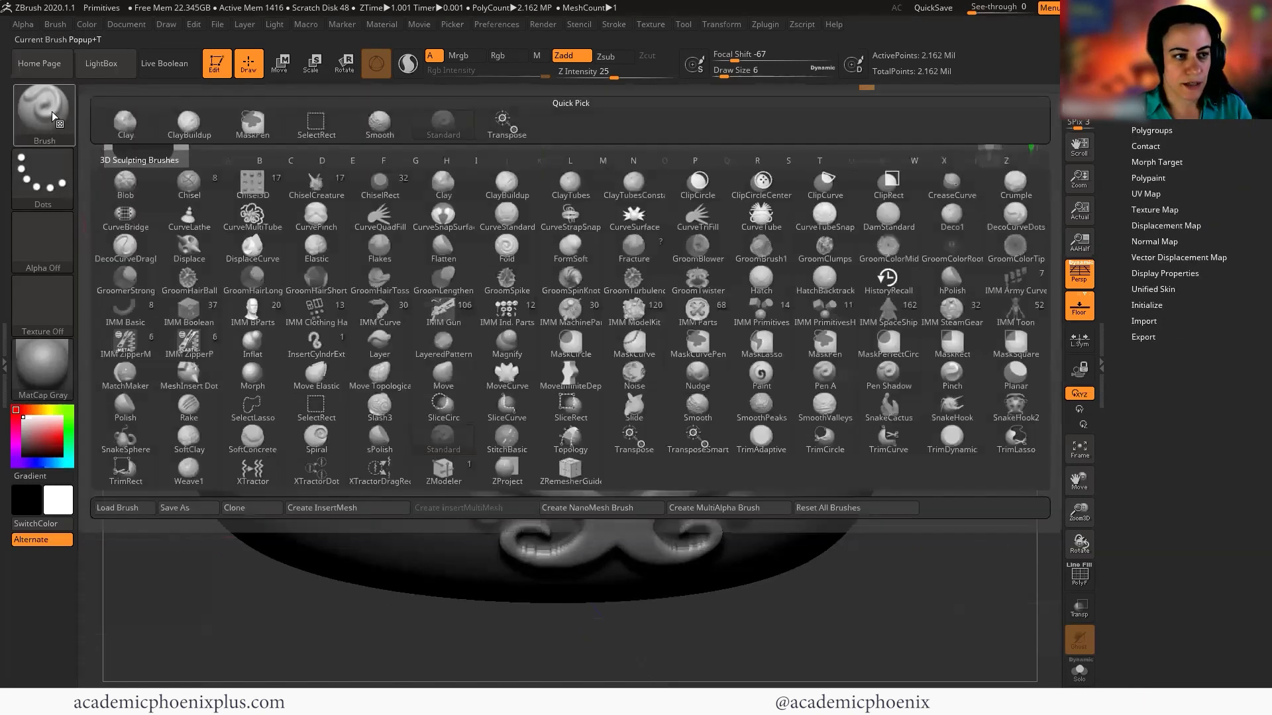
{"action": "left_click", "coordinate": [52, 114]}
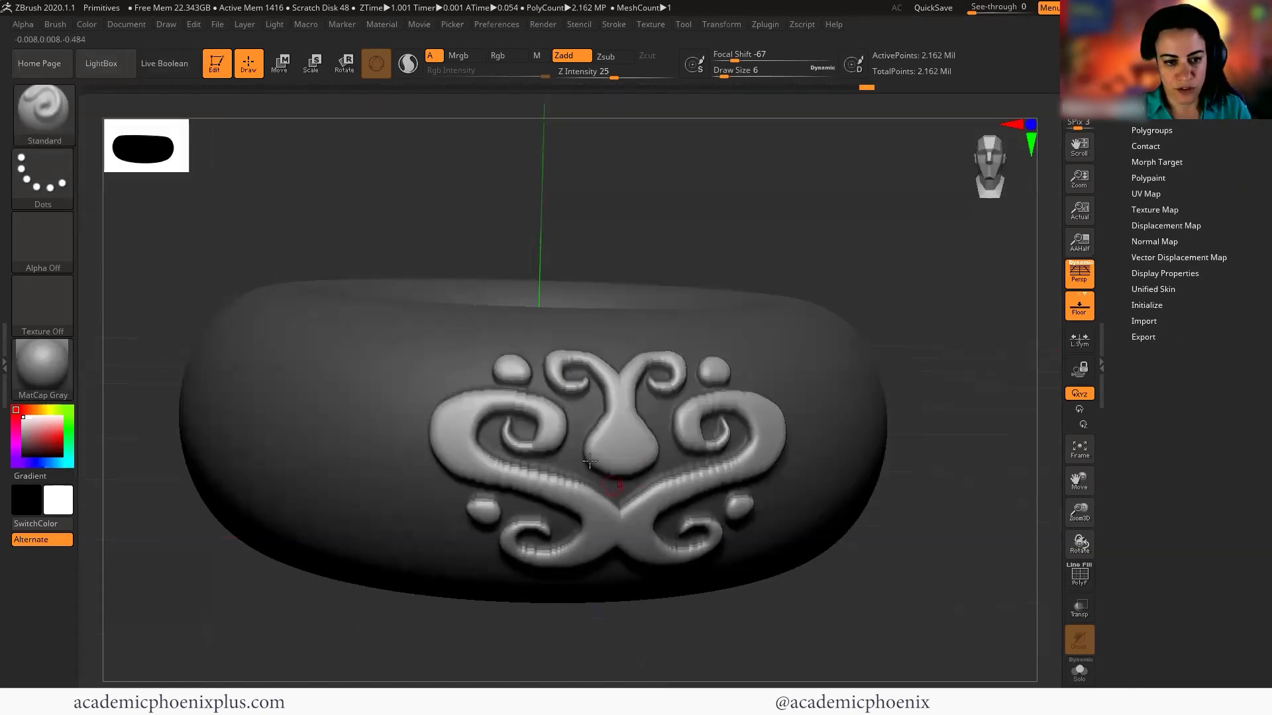
{"action": "key", "text": "ctrl"}
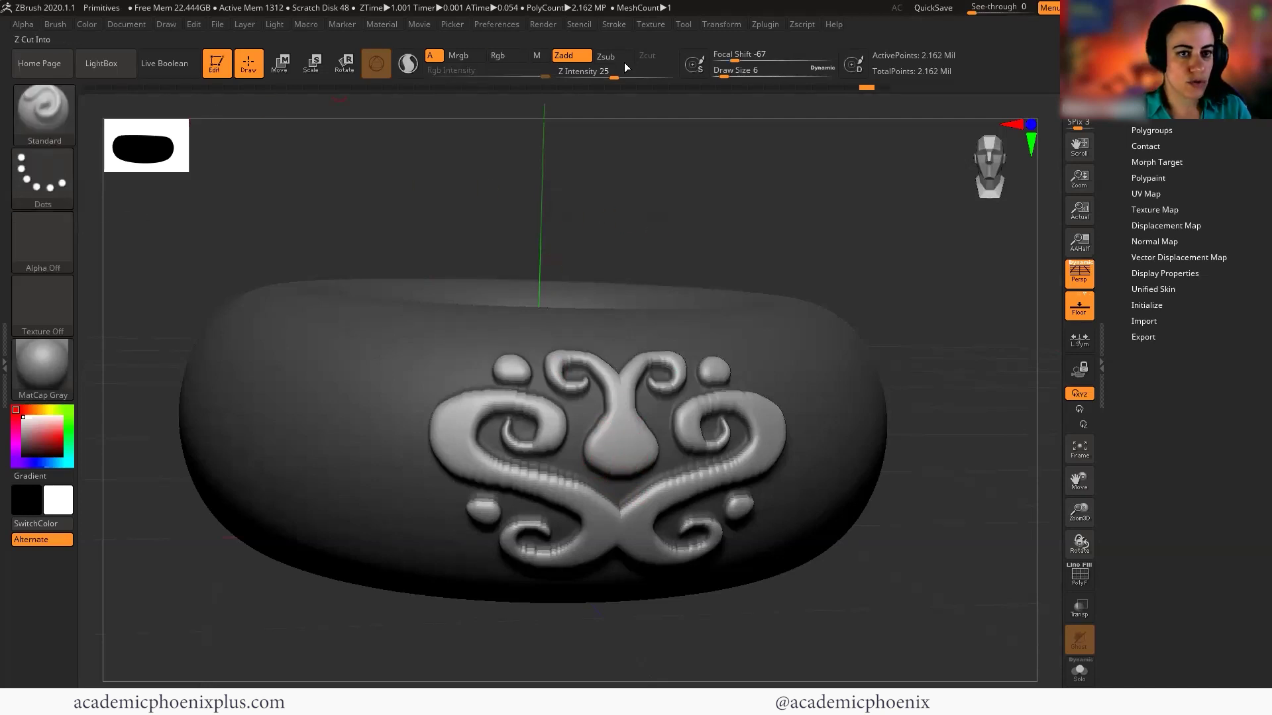
{"action": "left_click_drag", "start_coordinate": [611, 79], "coordinate": [602, 78]}
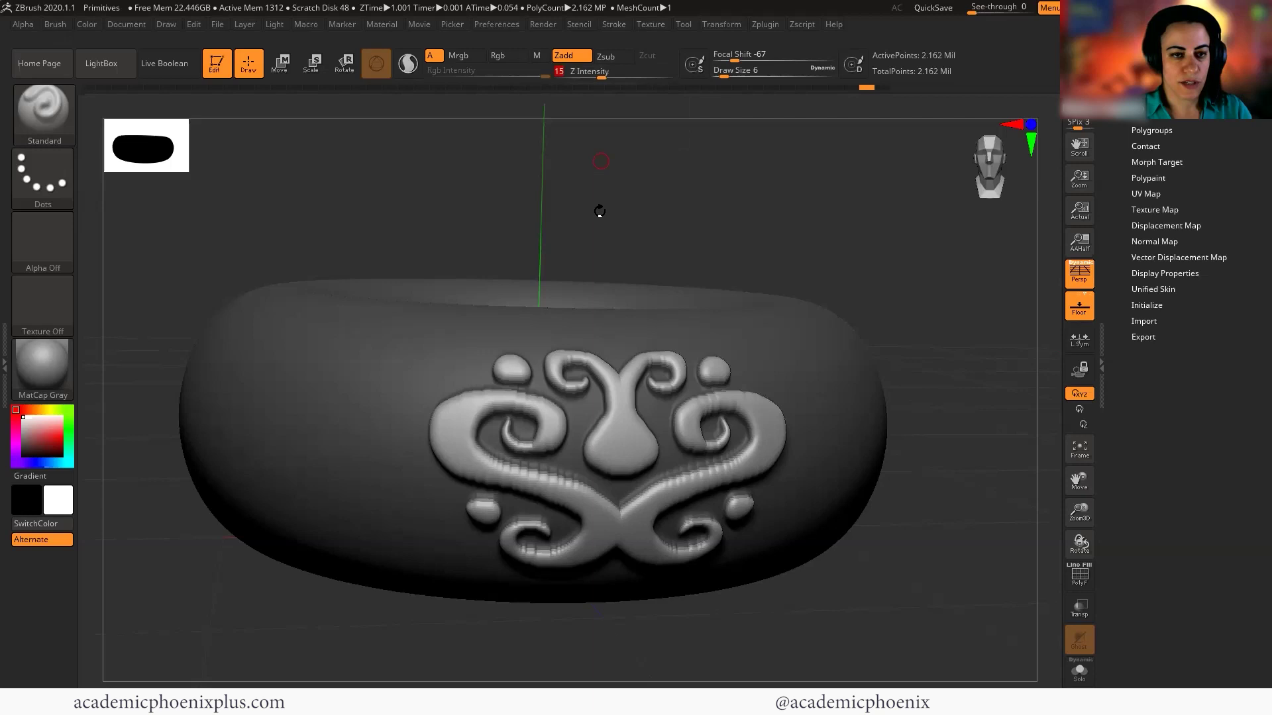
{"action": "key", "text": "space"}
{"action": "left_click_drag", "start_coordinate": [647, 445], "coordinate": [646, 437]}
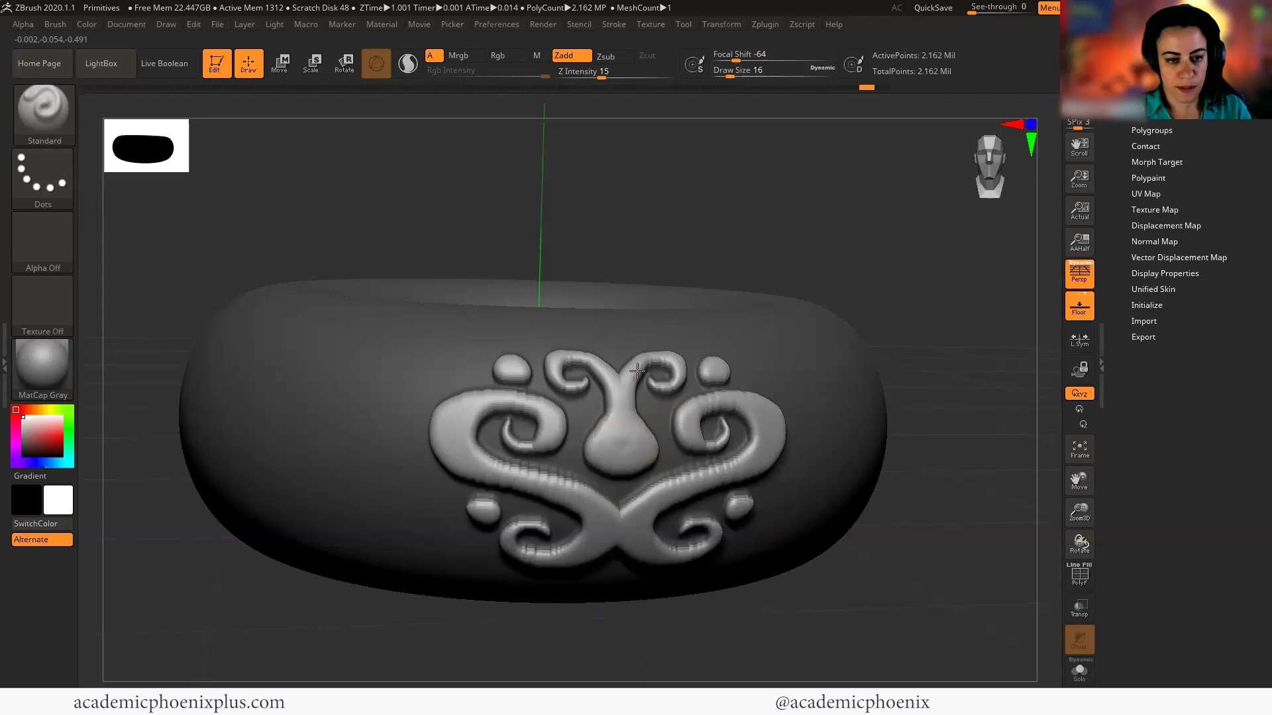
{"action": "left_click_drag", "start_coordinate": [606, 447], "coordinate": [627, 452]}
{"action": "left_click", "coordinate": [681, 421]}
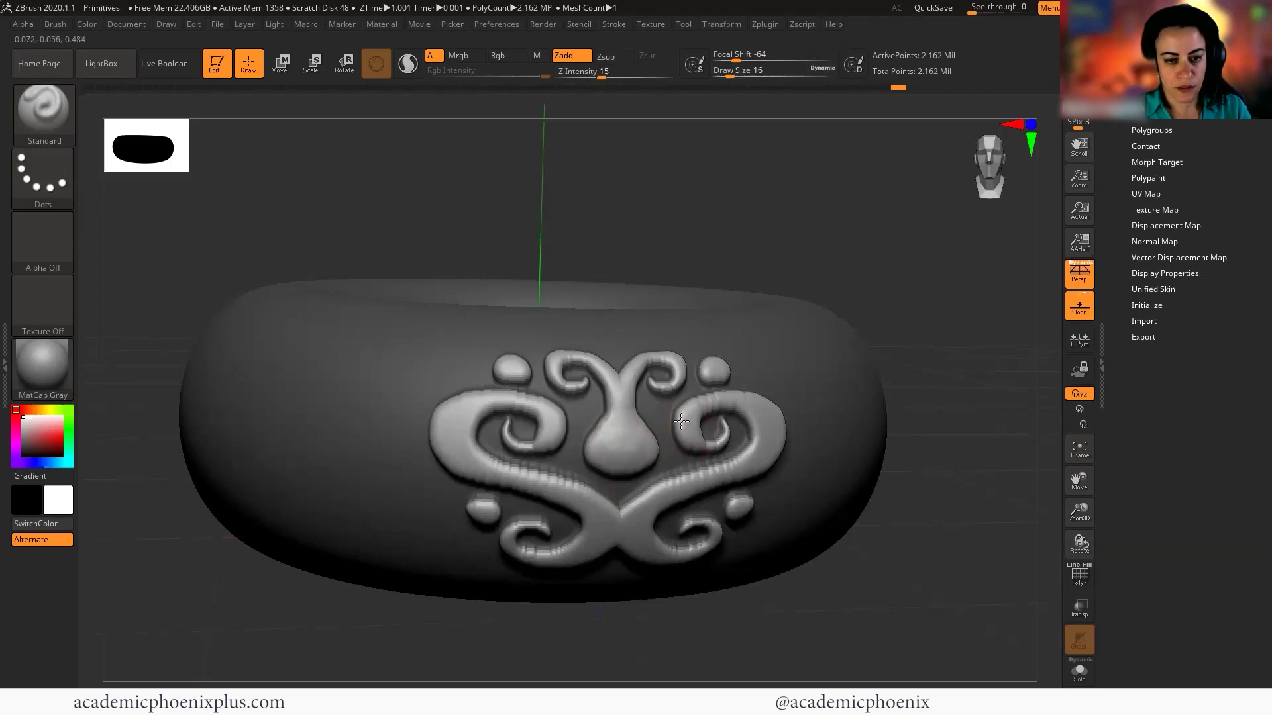
Sculpt subtle volume along the large side scrolls and their lower arms with the Standard brush.
{"action": "mouse_move", "coordinate": [694, 405]}
{"action": "left_mouse_down"}
{"action": "mouse_move", "coordinate": [738, 399]}
{"action": "mouse_move", "coordinate": [780, 429]}
{"action": "mouse_move", "coordinate": [764, 428]}
{"action": "mouse_move", "coordinate": [752, 449]}
{"action": "left_mouse_up"}
{"action": "mouse_move", "coordinate": [668, 483]}
{"action": "left_mouse_down"}
{"action": "mouse_move", "coordinate": [629, 520]}
{"action": "mouse_move", "coordinate": [683, 555]}
{"action": "mouse_move", "coordinate": [693, 527]}
{"action": "mouse_move", "coordinate": [730, 505]}
{"action": "left_mouse_up"}
{"action": "mouse_move", "coordinate": [593, 400]}
{"action": "left_mouse_down"}
{"action": "mouse_move", "coordinate": [570, 362]}
{"action": "mouse_move", "coordinate": [527, 386]}
{"action": "left_mouse_up"}
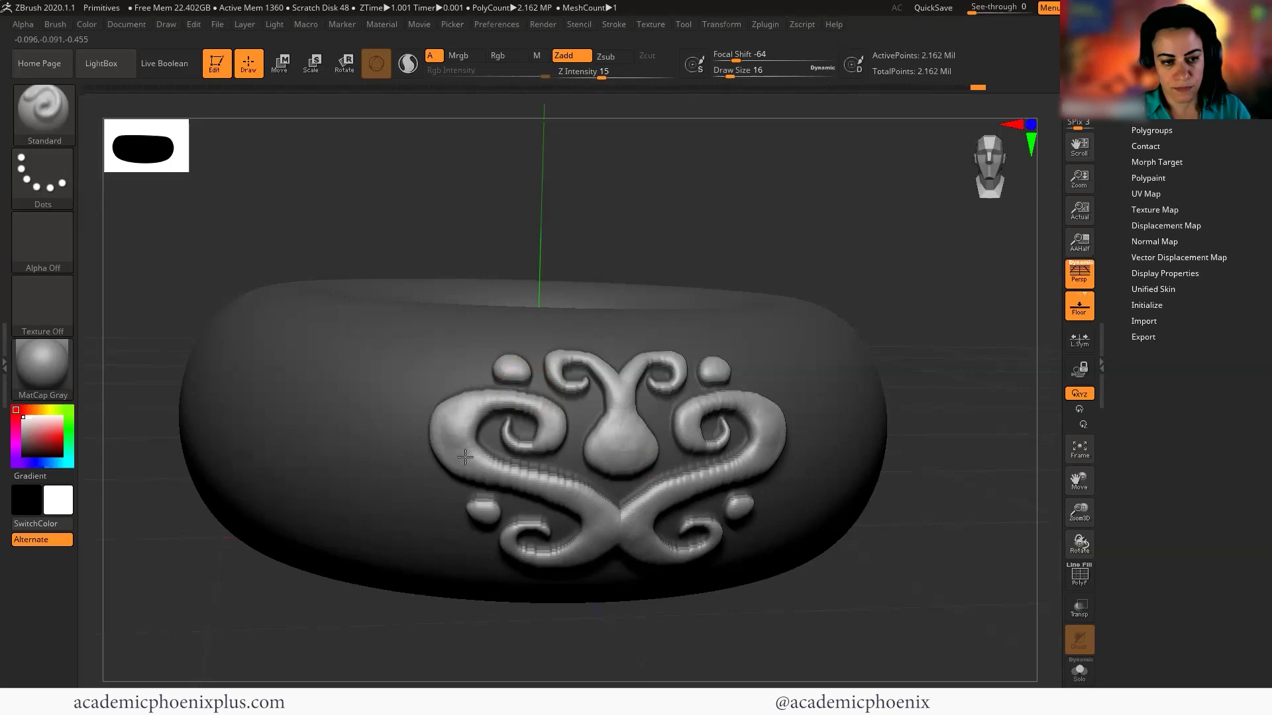
{"action": "left_click_drag", "start_coordinate": [465, 457], "coordinate": [556, 497]}
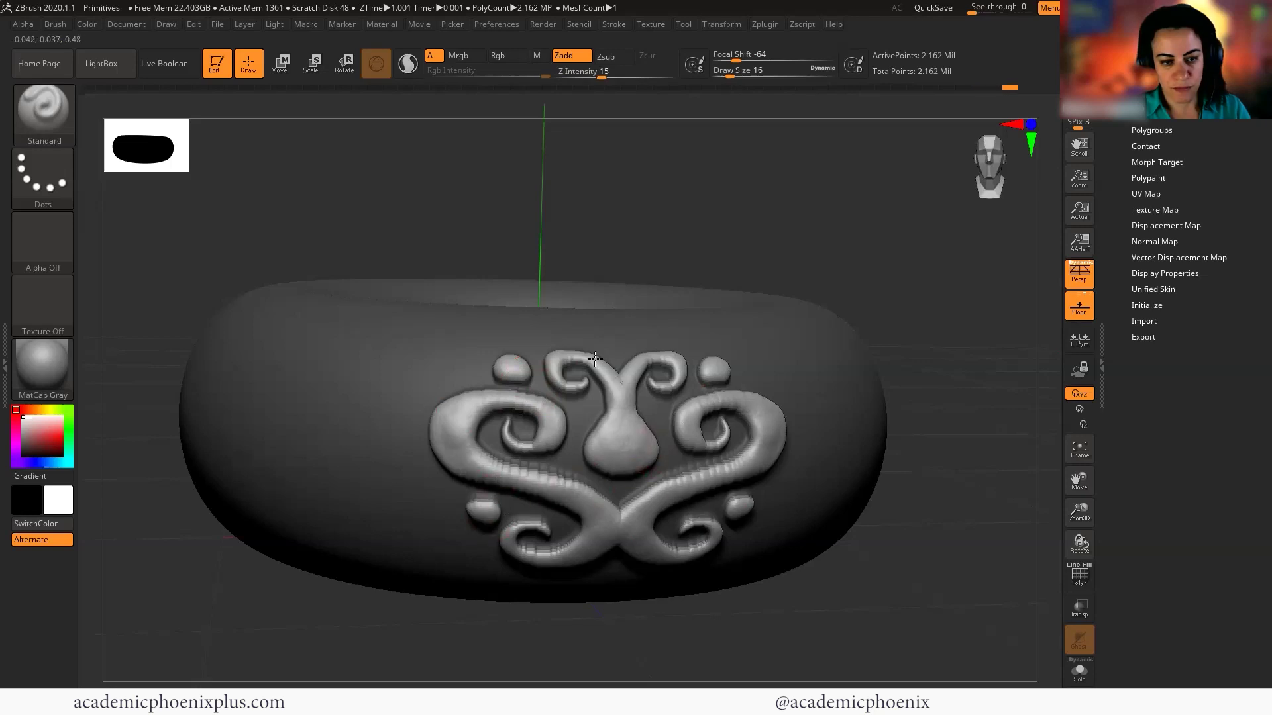
Switch to the DamStandard brush for detailing the raised scroll ornament.
{"action": "left_click", "coordinate": [57, 127]}
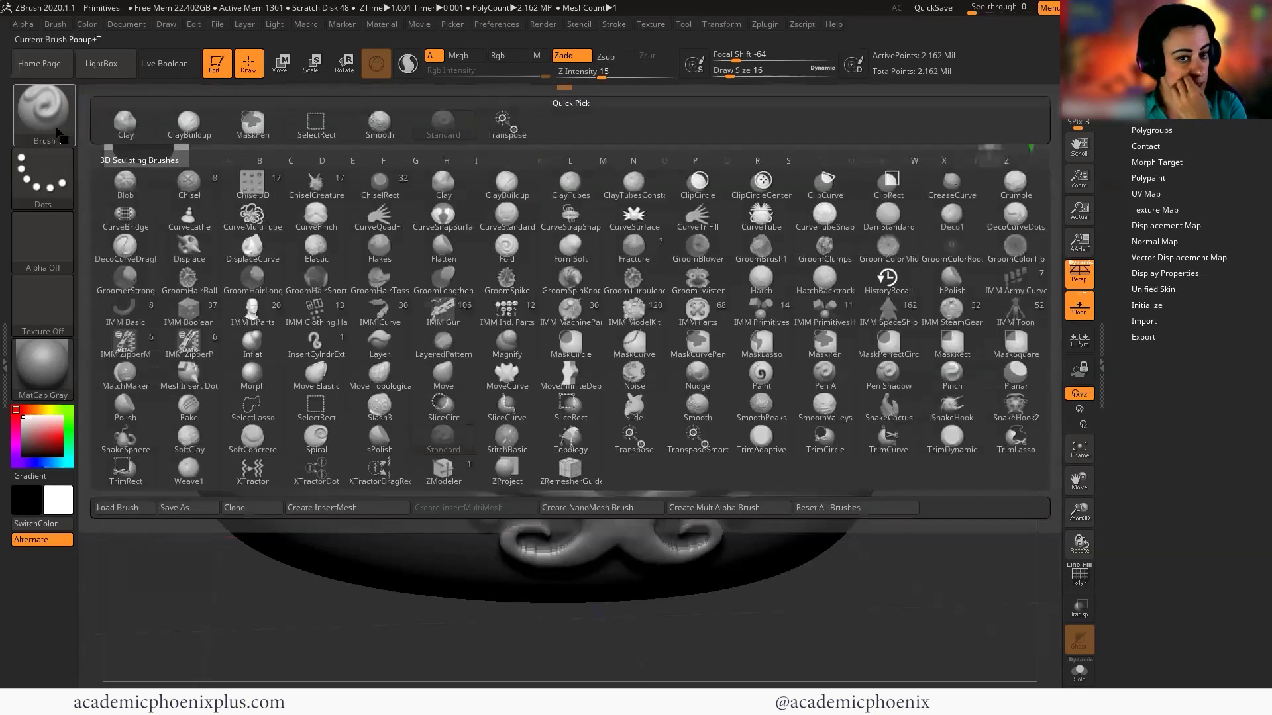
{"action": "key", "text": "d"}
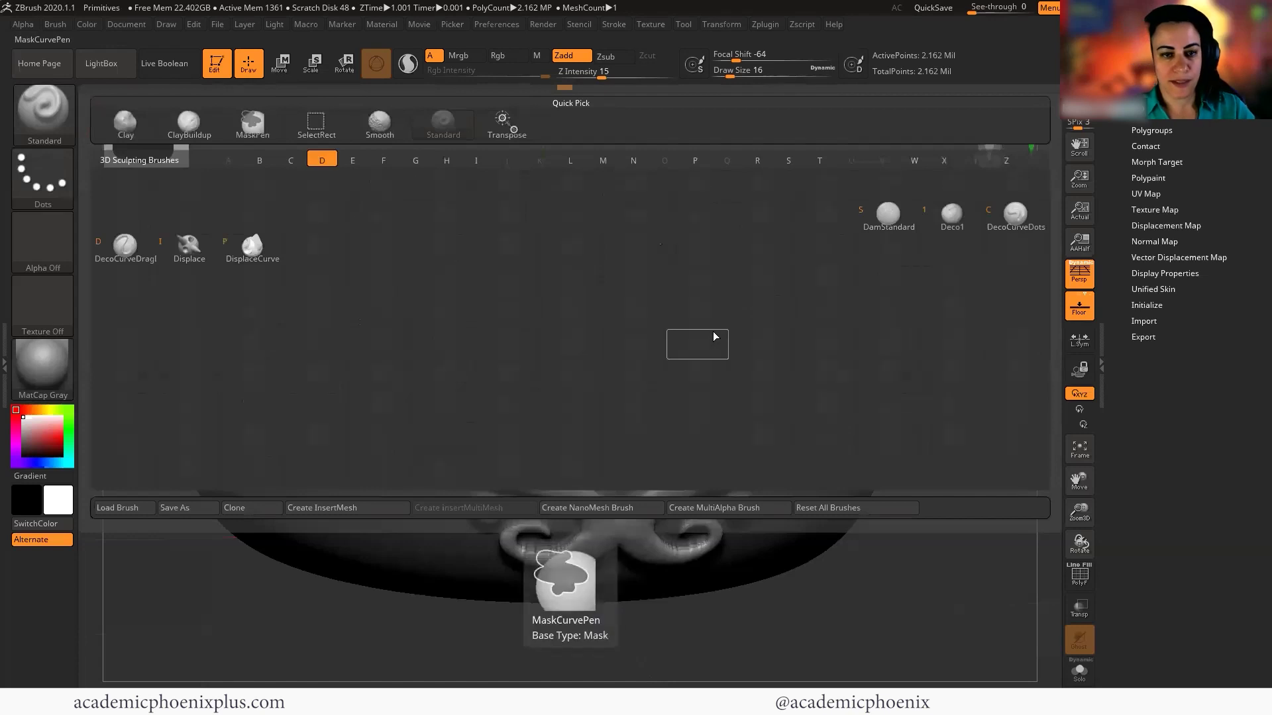
{"action": "left_click", "coordinate": [888, 213]}
{"action": "mouse_move", "coordinate": [949, 417]}
{"action": "left_mouse_down"}
{"action": "mouse_move", "coordinate": [935, 403]}
{"action": "mouse_move", "coordinate": [908, 434]}
{"action": "left_mouse_up"}
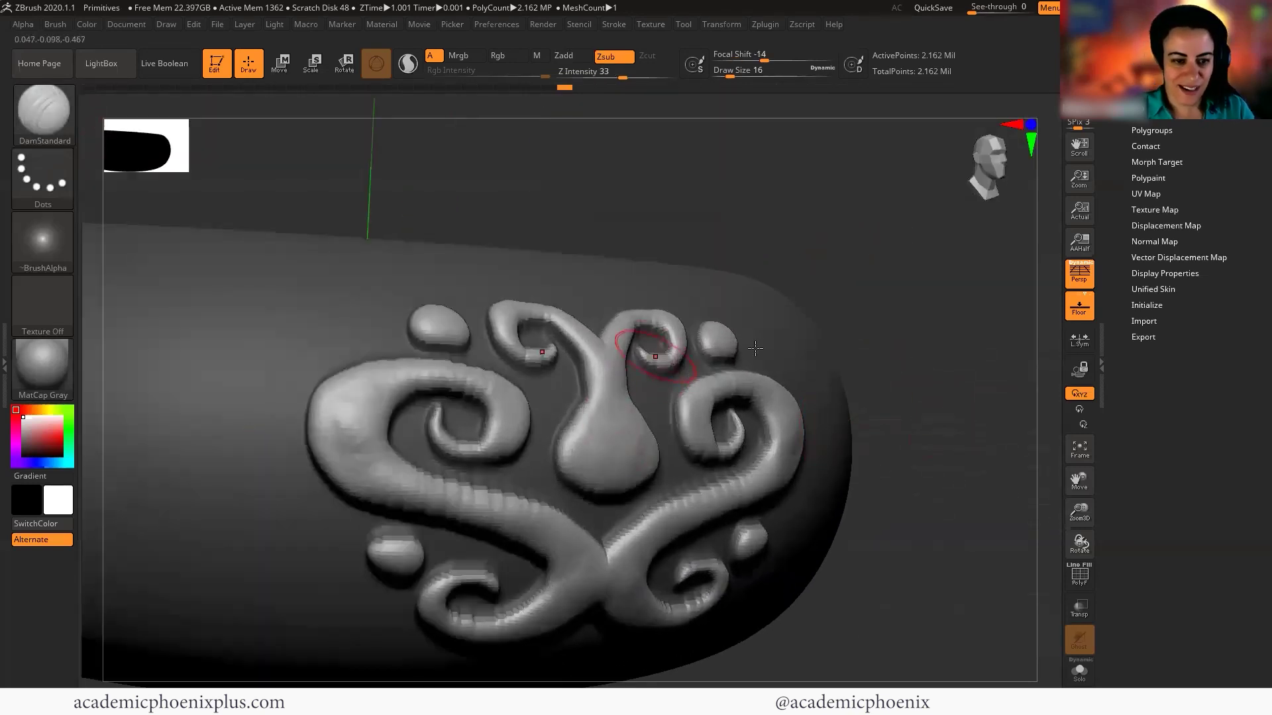
{"action": "left_click_drag", "start_coordinate": [847, 257], "coordinate": [768, 265], "text": "shift"}
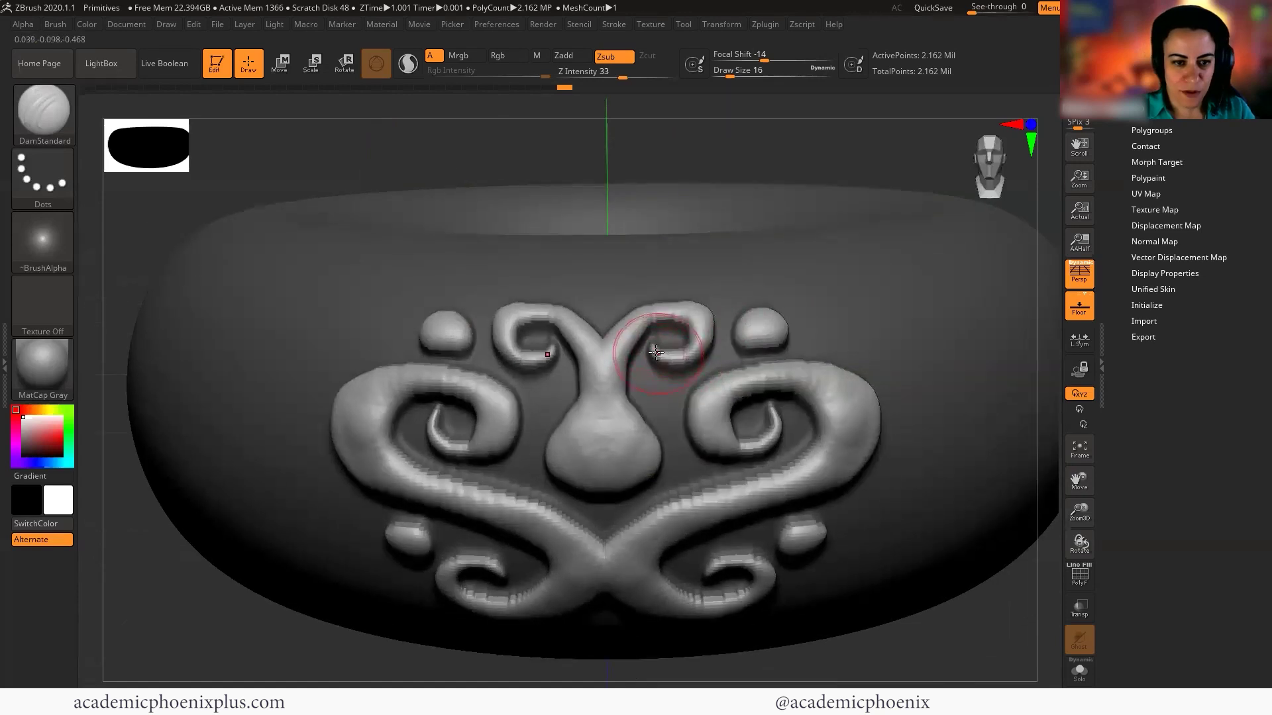
Try carving a groove along the small upper curls with DamStandard in Zsub mode.
{"action": "mouse_move", "coordinate": [665, 354]}
{"action": "left_mouse_down"}
{"action": "mouse_move", "coordinate": [695, 358]}
{"action": "mouse_move", "coordinate": [705, 315]}
{"action": "left_mouse_up"}
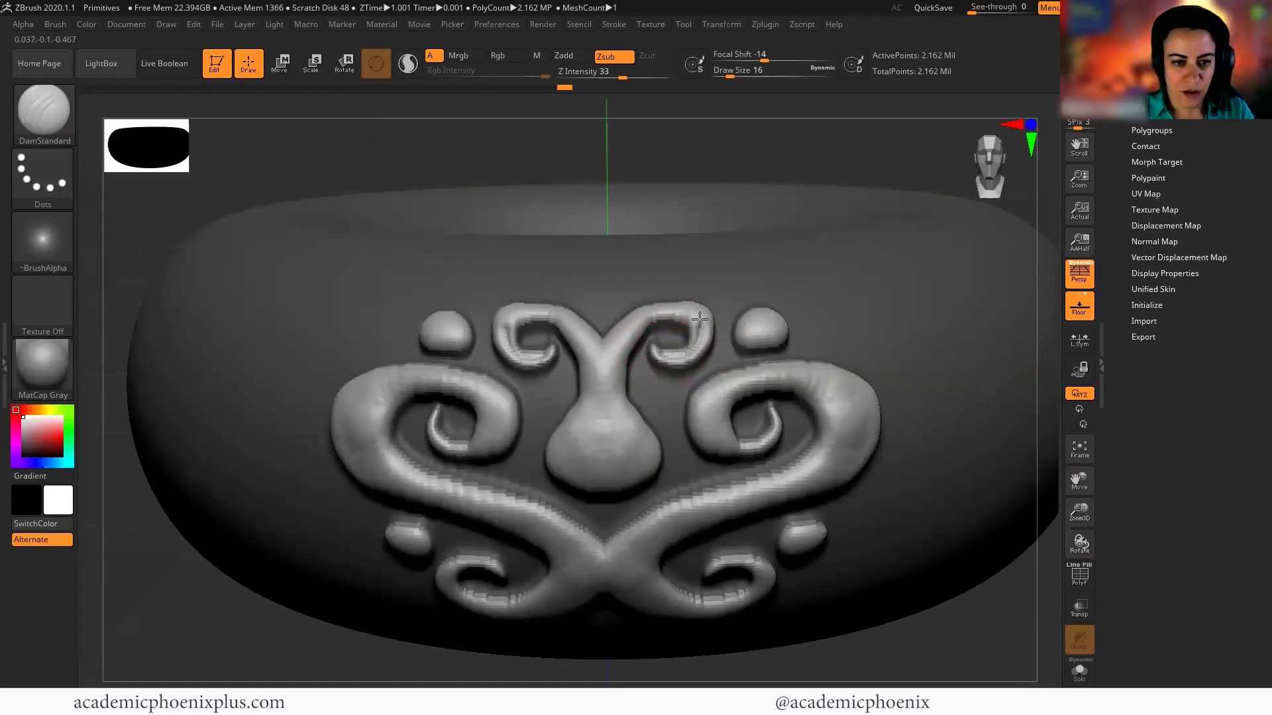
{"action": "key", "text": "ctrl+z"}
{"action": "mouse_move", "coordinate": [658, 353]}
{"action": "left_mouse_down"}
{"action": "mouse_move", "coordinate": [686, 360]}
{"action": "mouse_move", "coordinate": [704, 324]}
{"action": "mouse_move", "coordinate": [667, 312]}
{"action": "left_mouse_up"}
{"action": "key", "text": "ctrl+z"}
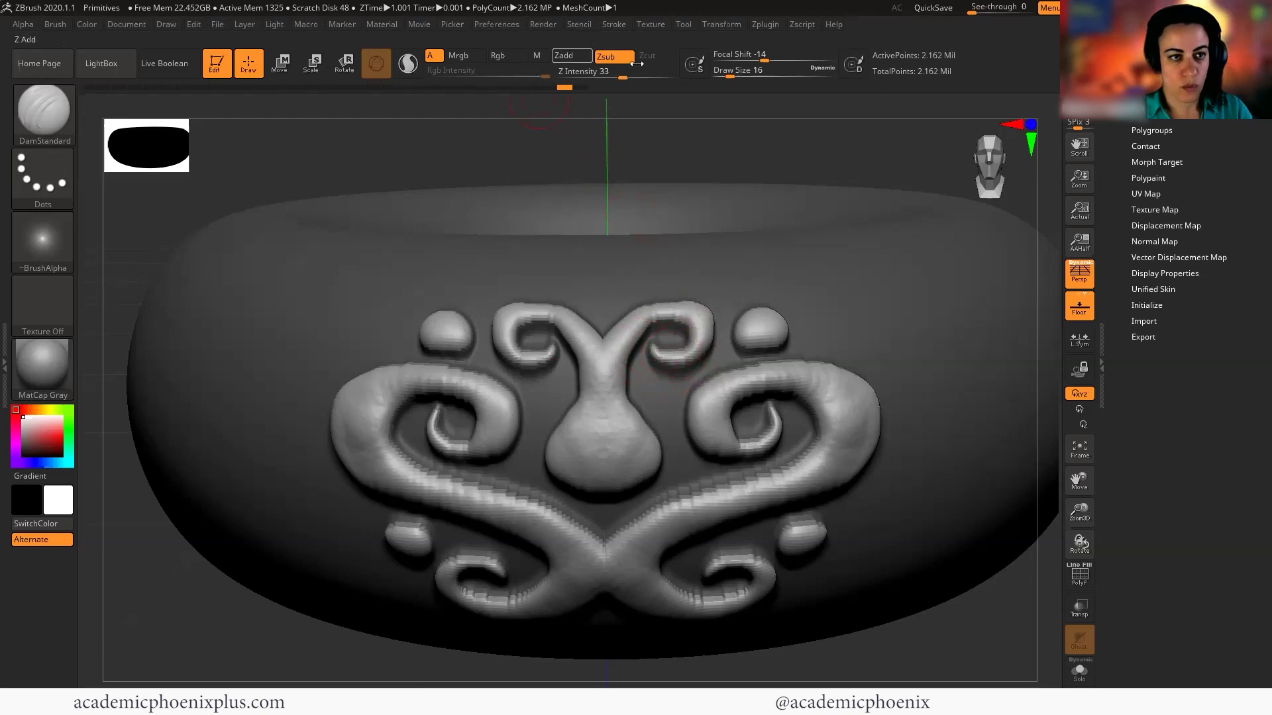
Set DamStandard to Zadd and try raising a ridge along the upper curls to the stem at Z Intensity 33.
{"action": "left_click", "coordinate": [585, 56]}
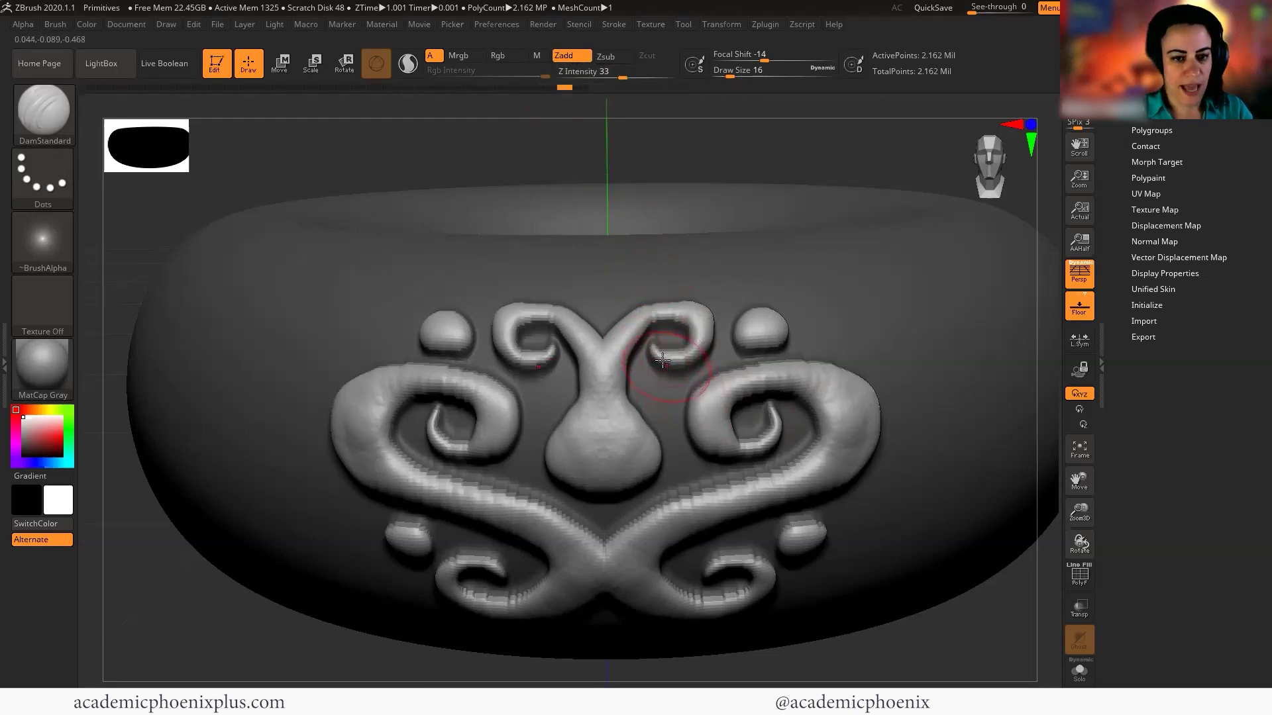
{"action": "mouse_move", "coordinate": [653, 352]}
{"action": "left_mouse_down"}
{"action": "mouse_move", "coordinate": [683, 360]}
{"action": "mouse_move", "coordinate": [705, 336]}
{"action": "mouse_move", "coordinate": [688, 312]}
{"action": "mouse_move", "coordinate": [657, 309]}
{"action": "mouse_move", "coordinate": [628, 330]}
{"action": "mouse_move", "coordinate": [602, 388]}
{"action": "left_mouse_up"}
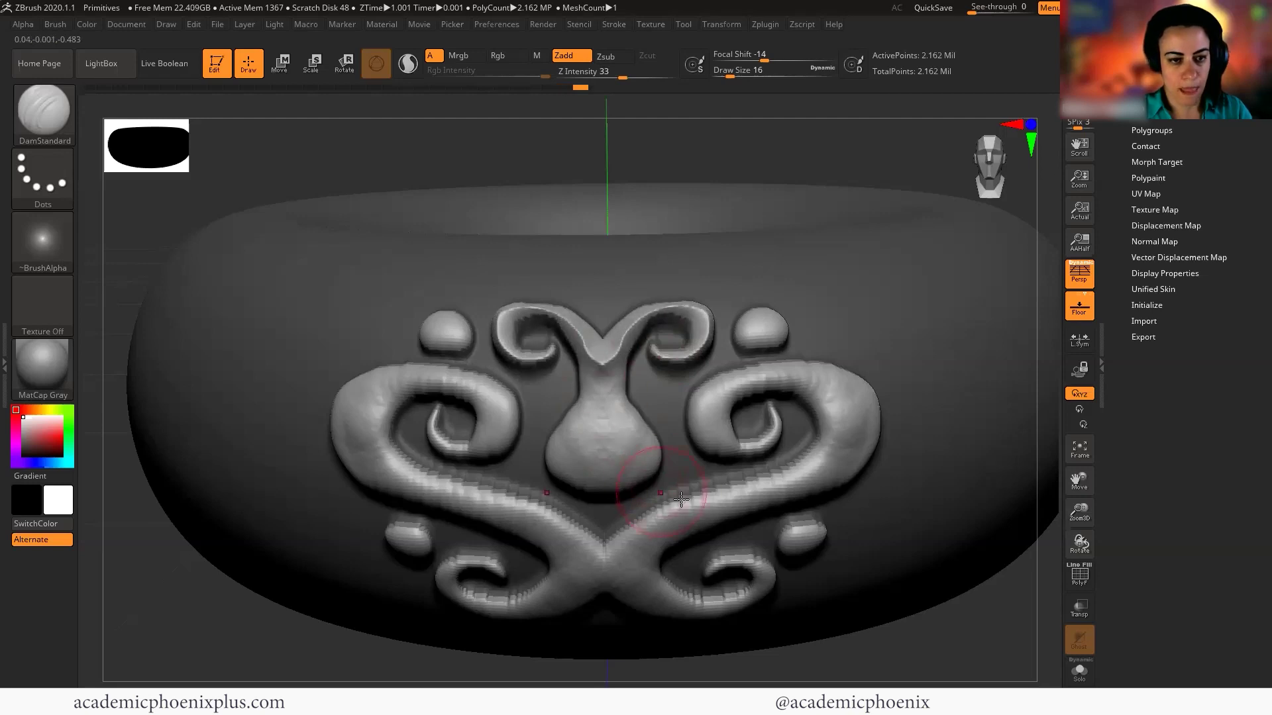
{"action": "left_click_drag", "start_coordinate": [838, 149], "coordinate": [834, 254]}
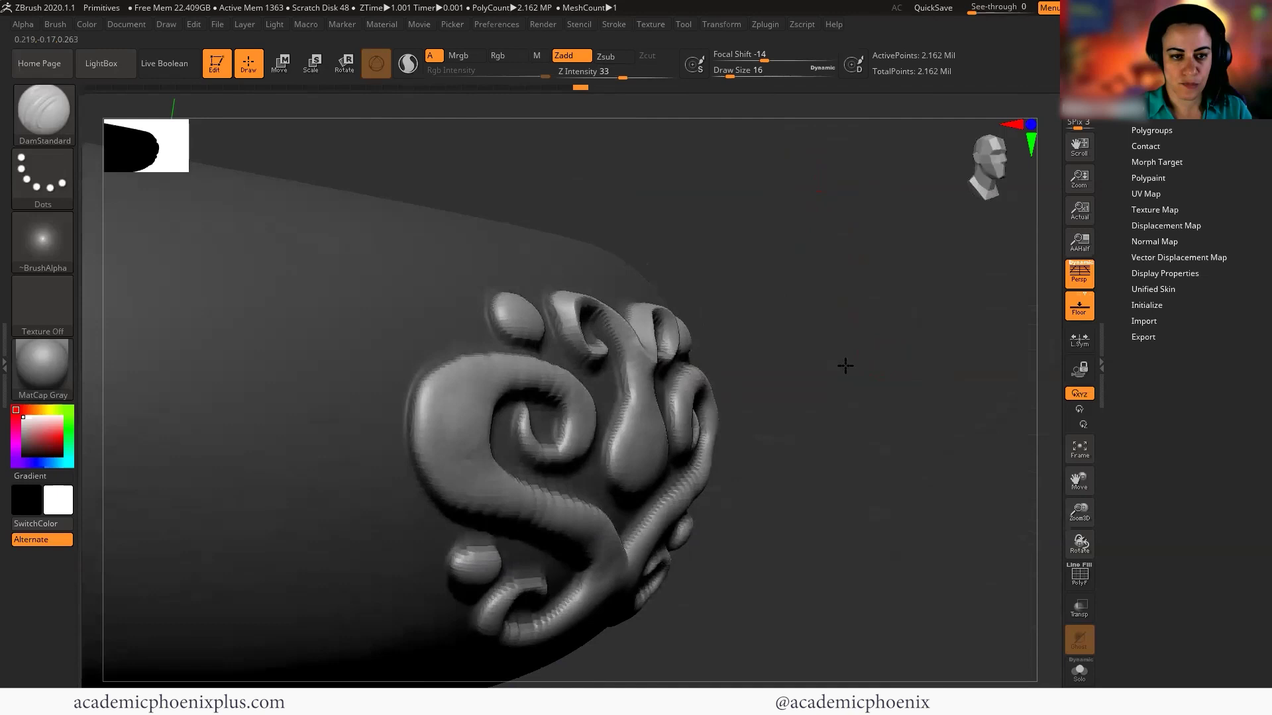
{"action": "mouse_move", "coordinate": [845, 365]}
{"action": "left_mouse_down"}
{"action": "mouse_move", "coordinate": [927, 357]}
{"action": "mouse_move", "coordinate": [894, 358]}
{"action": "mouse_move", "coordinate": [848, 315]}
{"action": "left_mouse_up"}
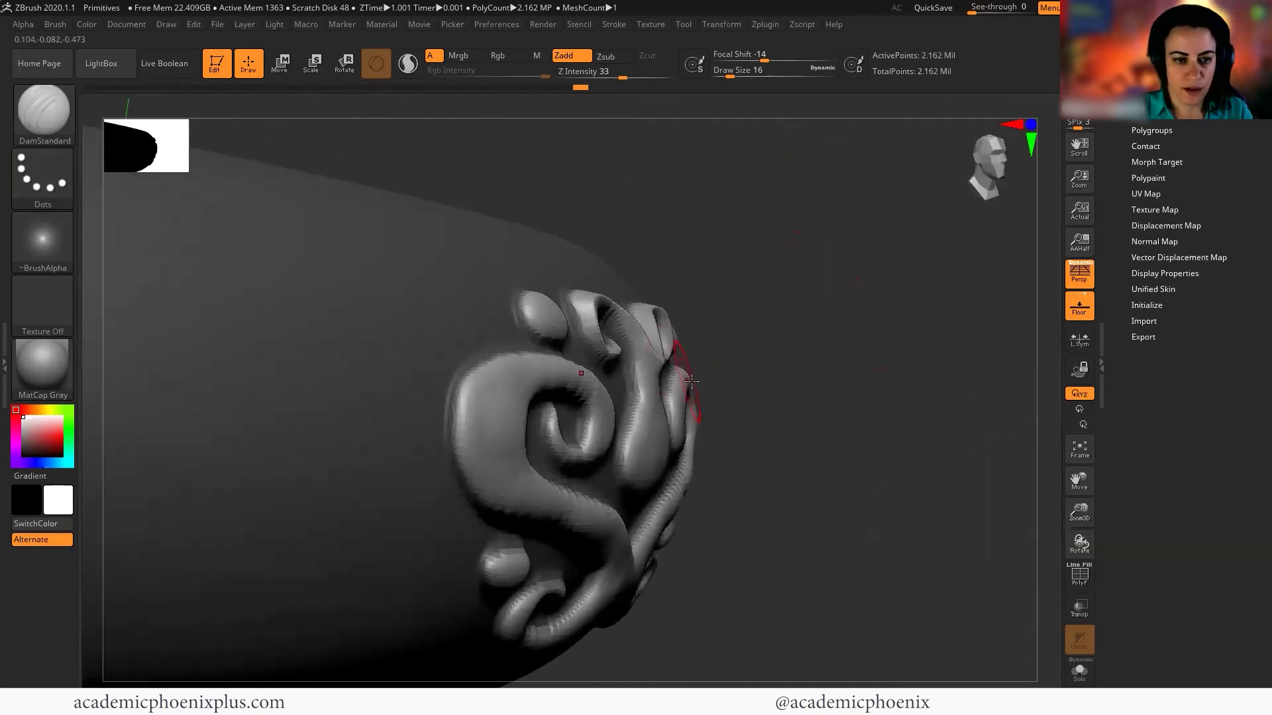
{"action": "key", "text": "ctrl+z"}
Set the Z Intensity to 16 and raise a softer ridge along the upper curls down to their junction.
{"action": "left_click_drag", "start_coordinate": [621, 78], "coordinate": [613, 77]}
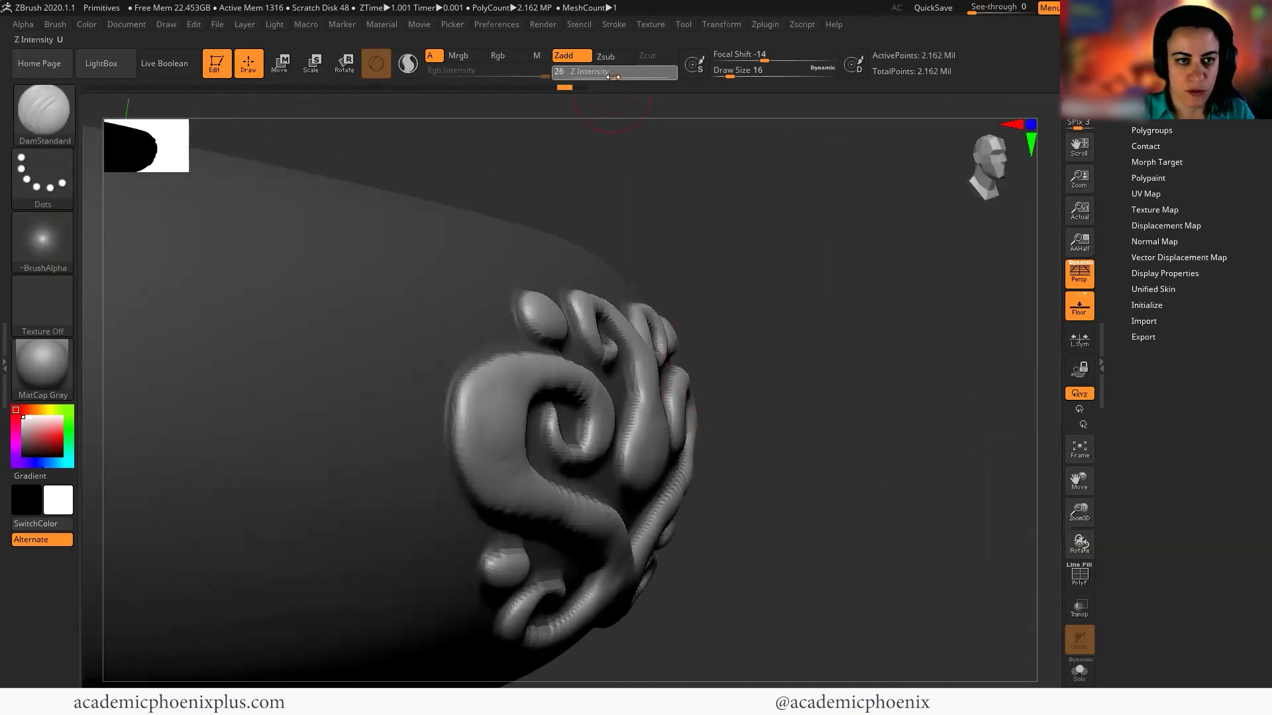
{"action": "left_click_drag", "start_coordinate": [734, 205], "coordinate": [668, 228]}
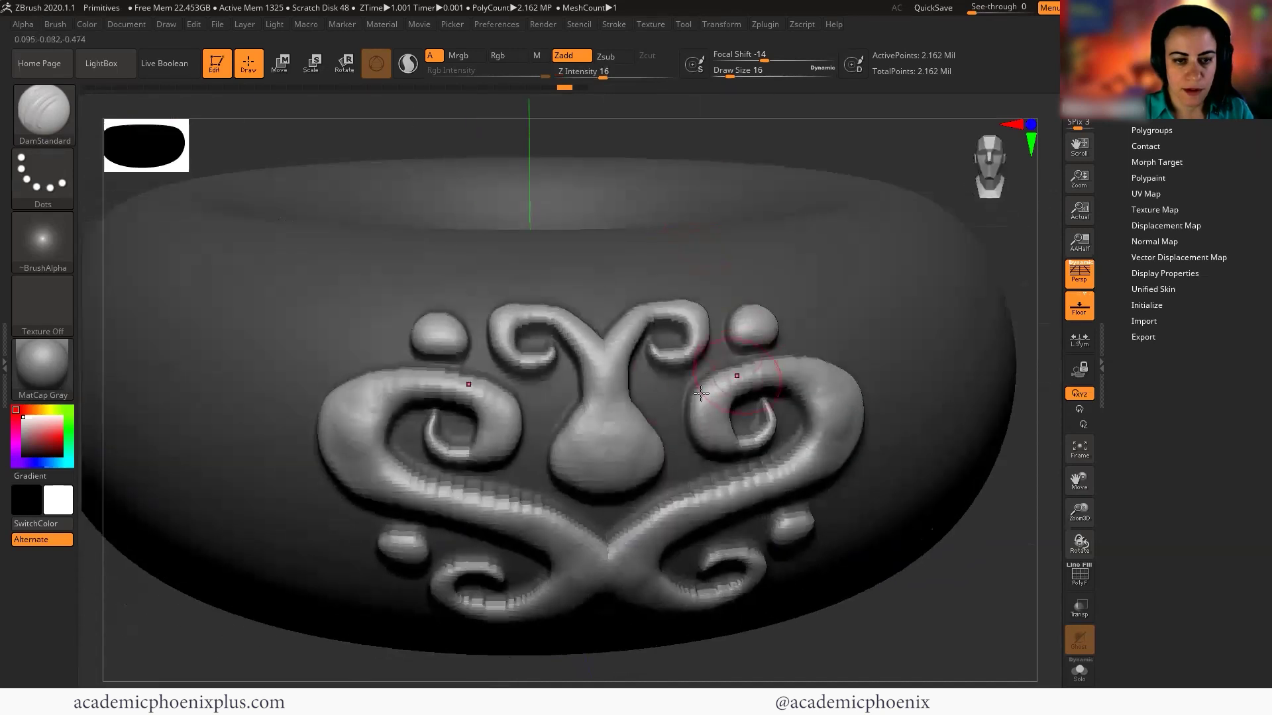
{"action": "left_click_drag", "start_coordinate": [654, 352], "coordinate": [668, 356]}
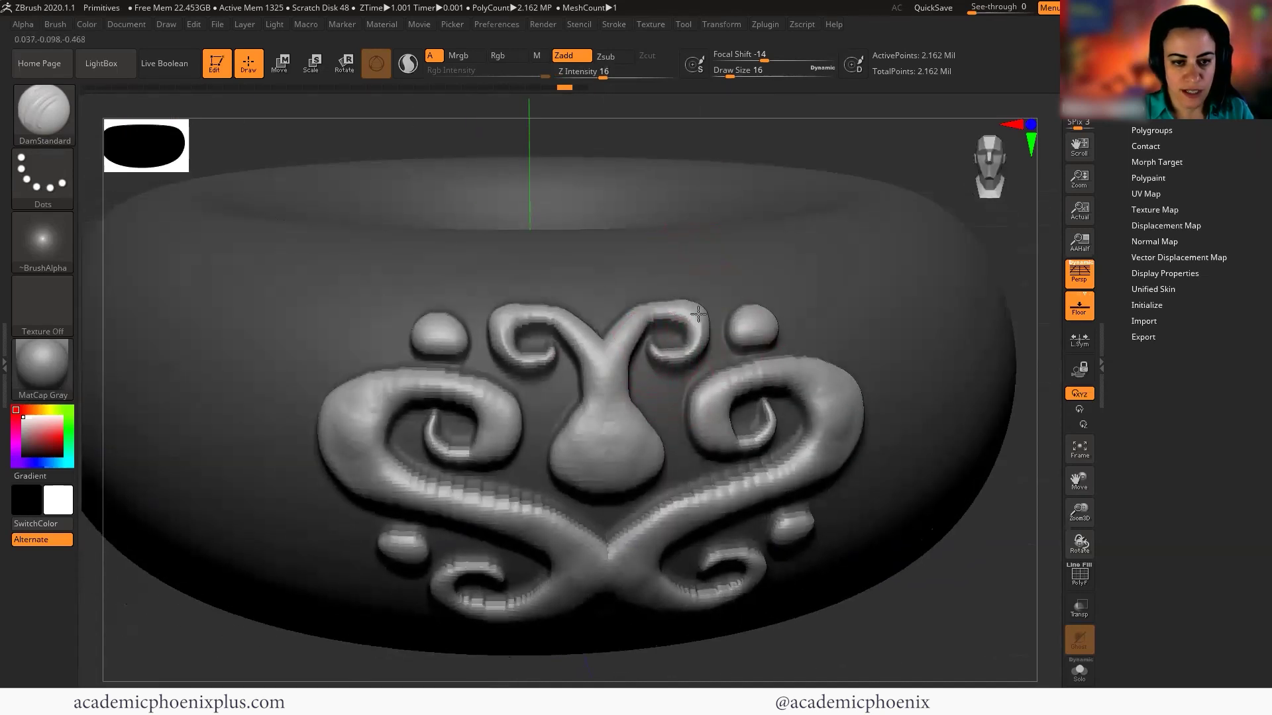
{"action": "mouse_move", "coordinate": [698, 314]}
{"action": "left_mouse_down"}
{"action": "mouse_move", "coordinate": [656, 309]}
{"action": "mouse_move", "coordinate": [614, 363]}
{"action": "left_mouse_up"}
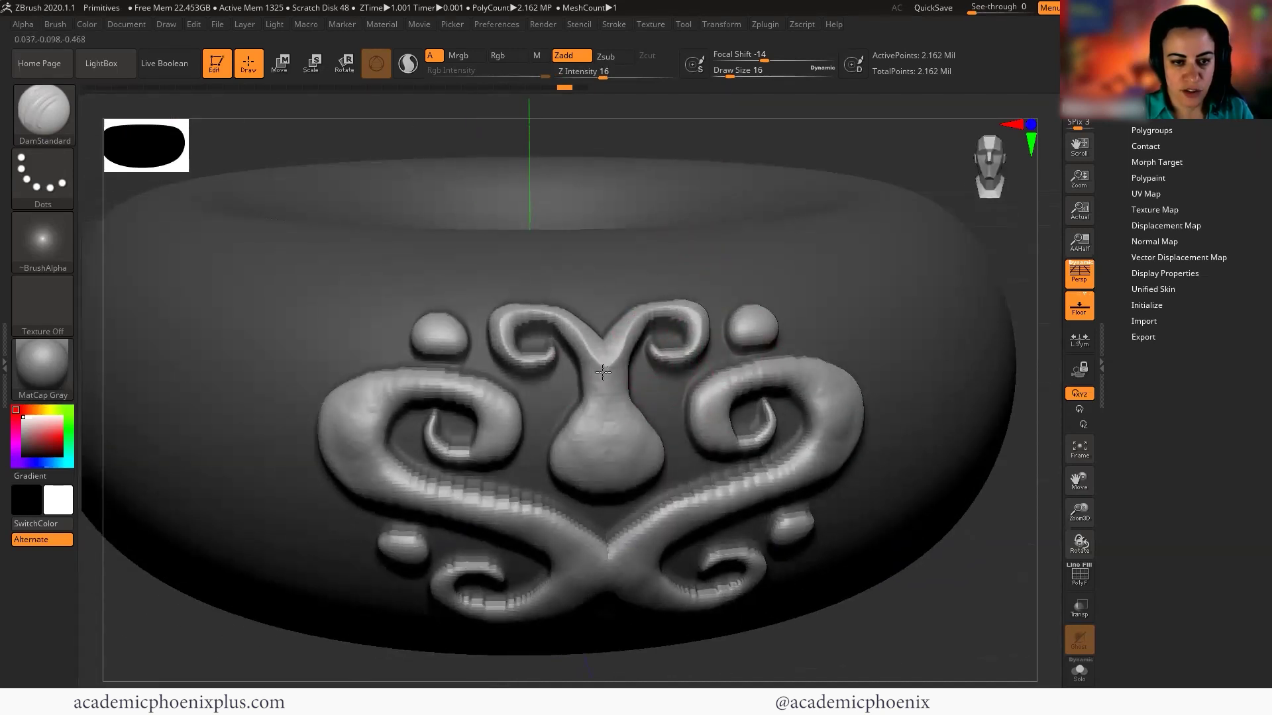
Raise DamStandard ridges on the central stem, around the teardrop, on the upper dots and along the large side scrolls.
{"action": "left_click_drag", "start_coordinate": [904, 172], "coordinate": [903, 162]}
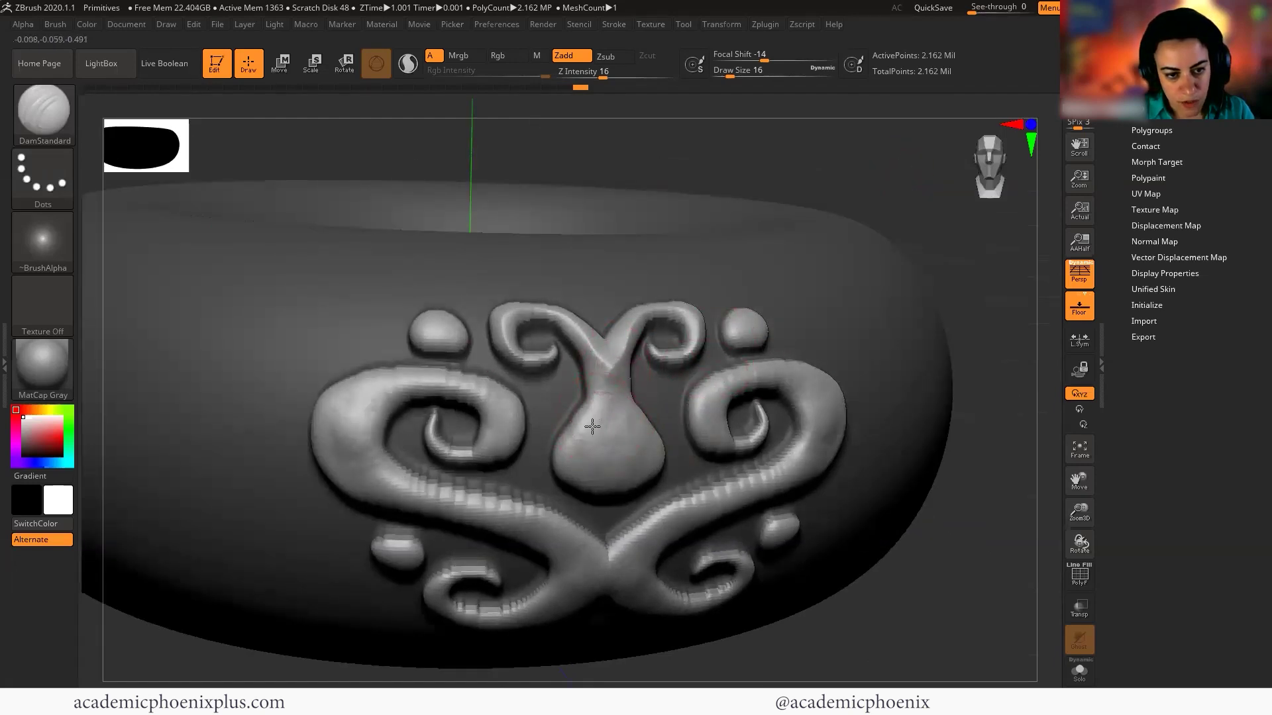
{"action": "mouse_move", "coordinate": [590, 472]}
{"action": "left_mouse_down"}
{"action": "mouse_move", "coordinate": [616, 476]}
{"action": "mouse_move", "coordinate": [593, 472]}
{"action": "mouse_move", "coordinate": [582, 431]}
{"action": "mouse_move", "coordinate": [608, 417]}
{"action": "mouse_move", "coordinate": [610, 361]}
{"action": "left_mouse_up"}
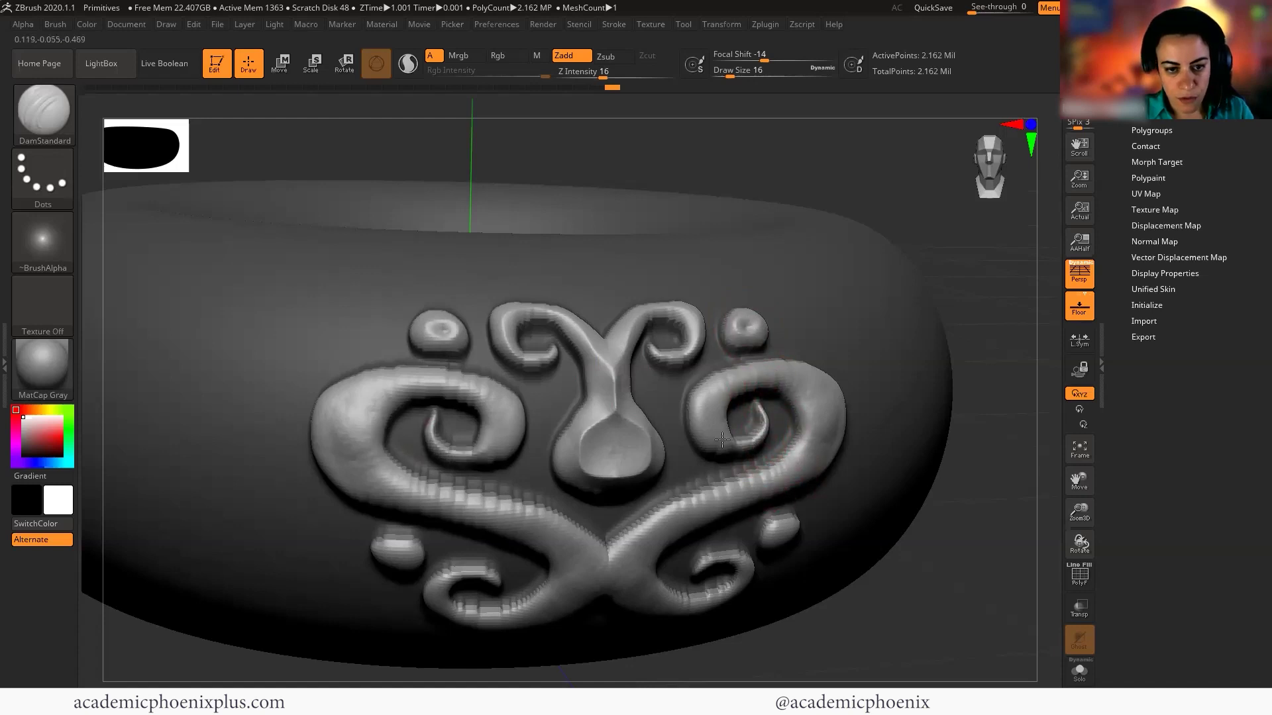
{"action": "mouse_move", "coordinate": [722, 439]}
{"action": "left_mouse_down"}
{"action": "mouse_move", "coordinate": [718, 406]}
{"action": "mouse_move", "coordinate": [745, 378]}
{"action": "mouse_move", "coordinate": [791, 372]}
{"action": "mouse_move", "coordinate": [825, 398]}
{"action": "mouse_move", "coordinate": [821, 454]}
{"action": "mouse_move", "coordinate": [685, 516]}
{"action": "mouse_move", "coordinate": [643, 558]}
{"action": "mouse_move", "coordinate": [651, 593]}
{"action": "mouse_move", "coordinate": [716, 608]}
{"action": "left_mouse_up"}
Extend the ridges along the lower arms and curls, and add small raised accents on the lower dots and teardrop centre.
{"action": "left_click_drag", "start_coordinate": [929, 584], "coordinate": [854, 545]}
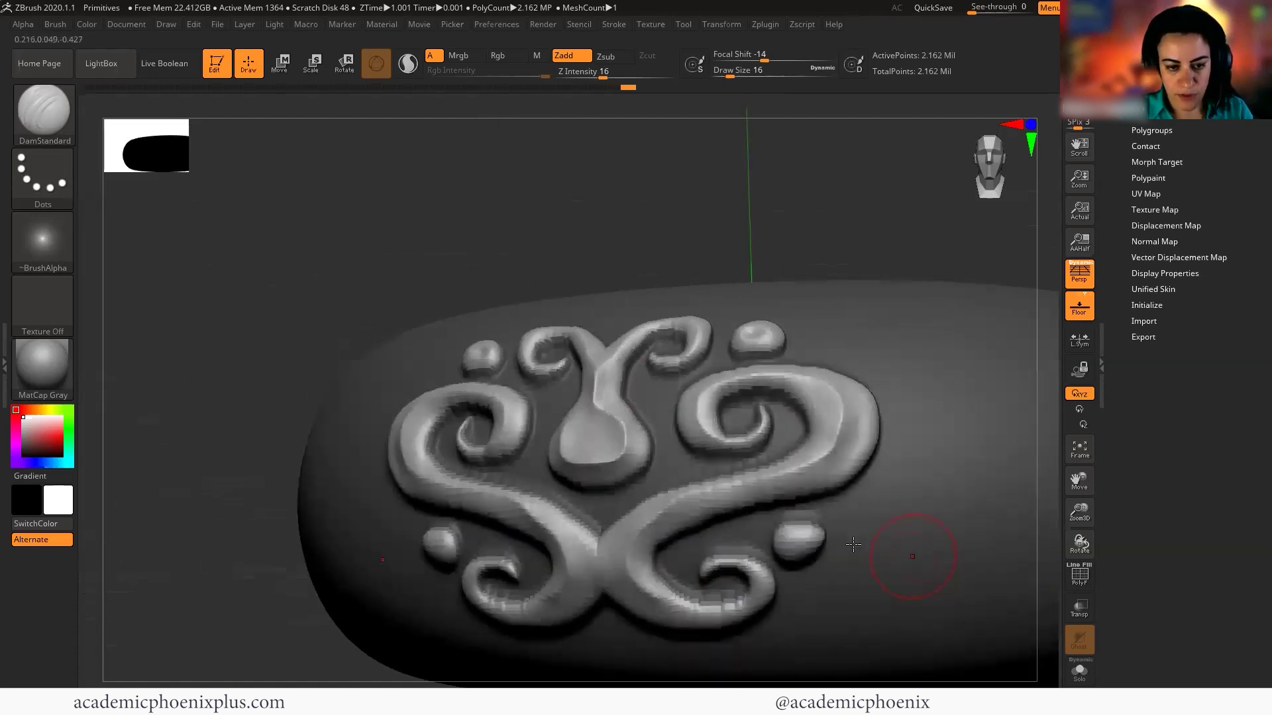
{"action": "mouse_move", "coordinate": [753, 570]}
{"action": "left_mouse_down"}
{"action": "mouse_move", "coordinate": [761, 599]}
{"action": "mouse_move", "coordinate": [705, 619]}
{"action": "mouse_move", "coordinate": [642, 591]}
{"action": "left_mouse_up"}
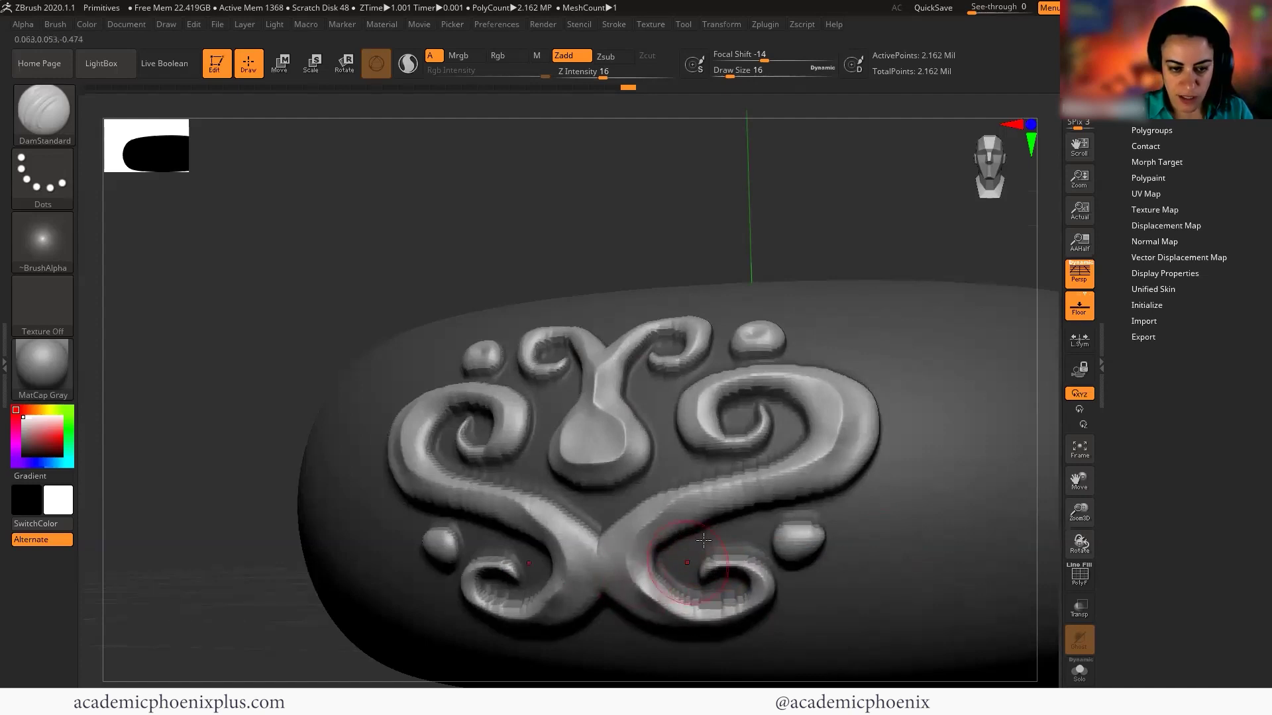
{"action": "mouse_move", "coordinate": [795, 471]}
{"action": "left_mouse_down"}
{"action": "mouse_move", "coordinate": [647, 523]}
{"action": "mouse_move", "coordinate": [631, 570]}
{"action": "mouse_move", "coordinate": [665, 598]}
{"action": "left_mouse_up"}
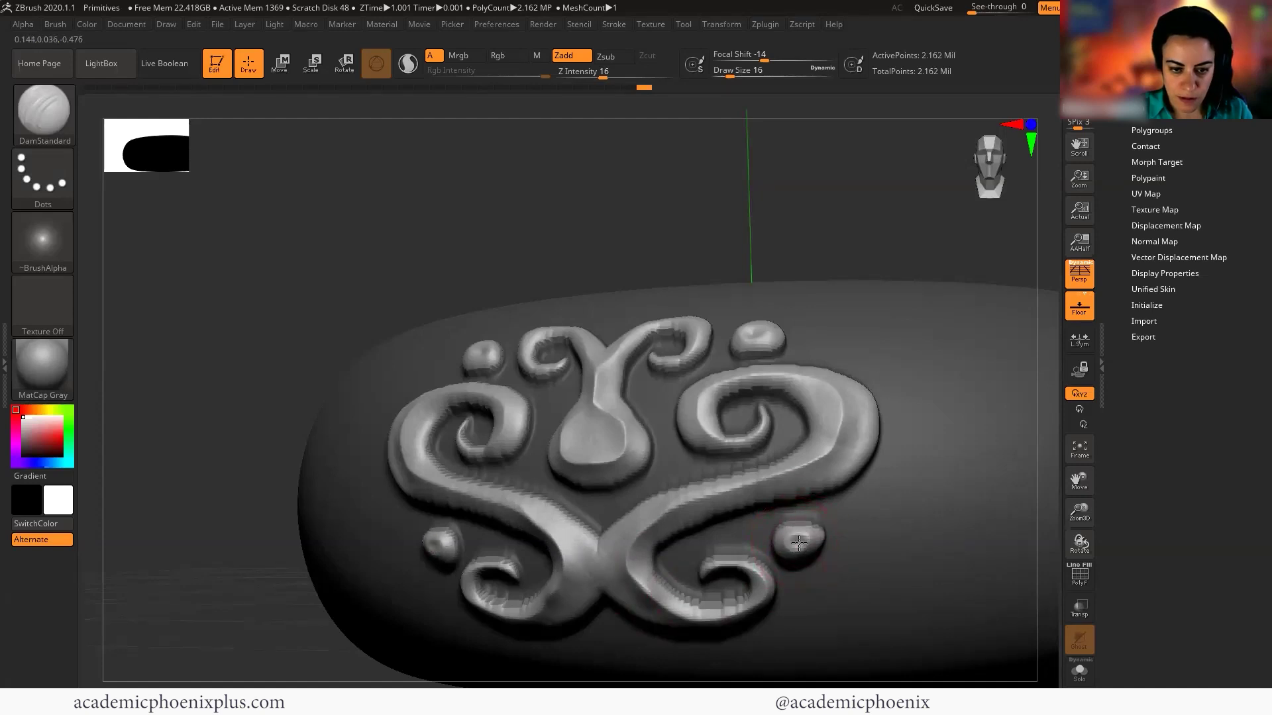
{"action": "left_click_drag", "start_coordinate": [529, 174], "coordinate": [526, 270]}
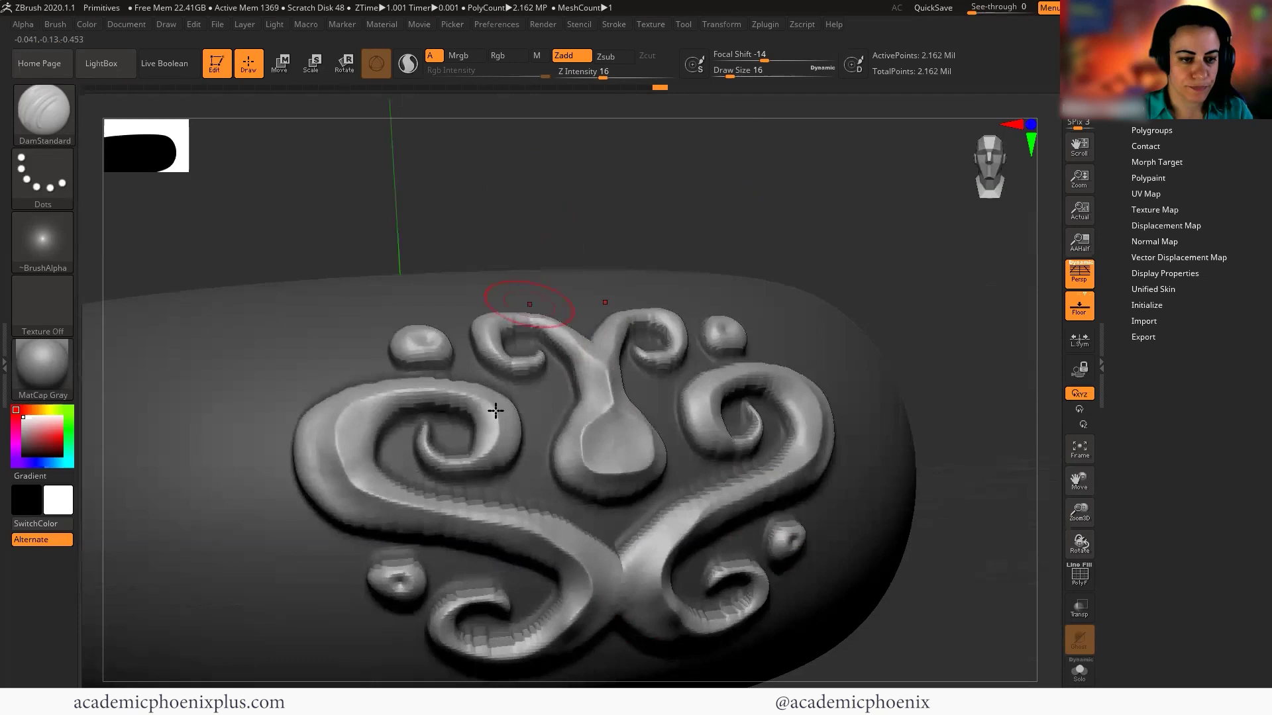
{"action": "left_click_drag", "start_coordinate": [617, 436], "coordinate": [627, 441]}
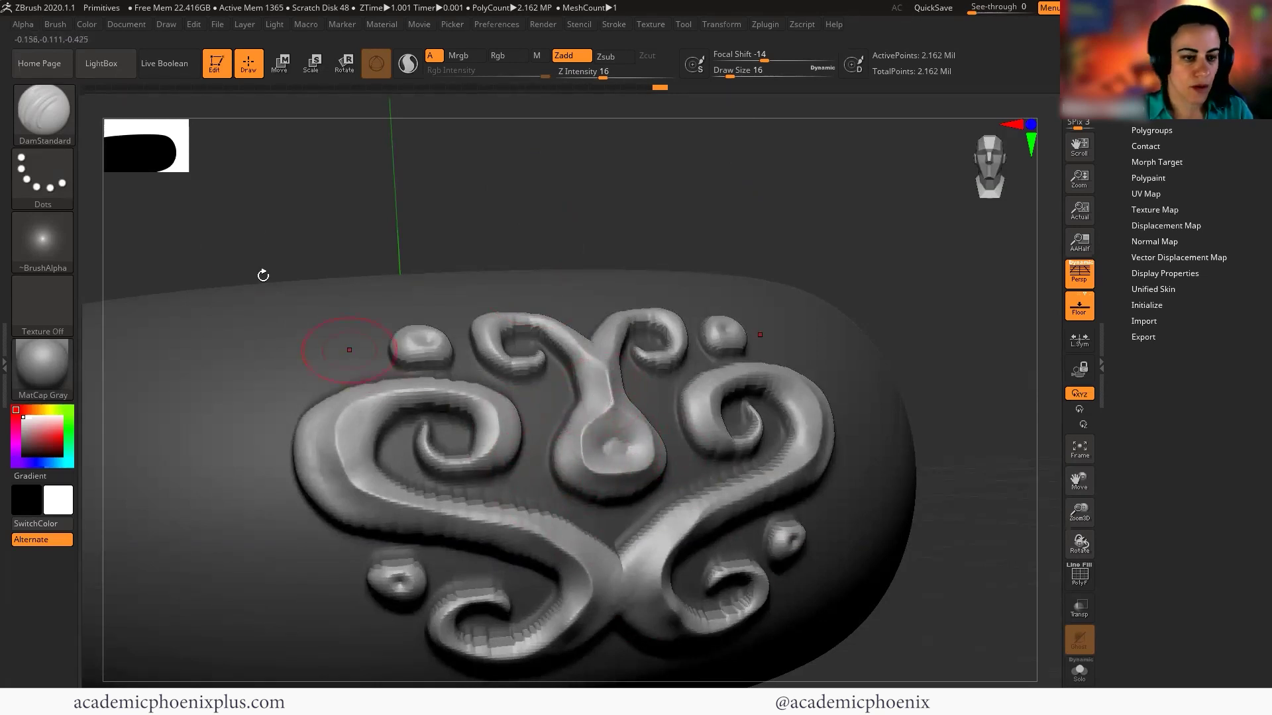
Flatten and soften the ridges on the side scrolls, lower curls, teardrop, upper curls and upper dots with the TrimDynamic brush.
{"action": "left_click", "coordinate": [45, 121]}
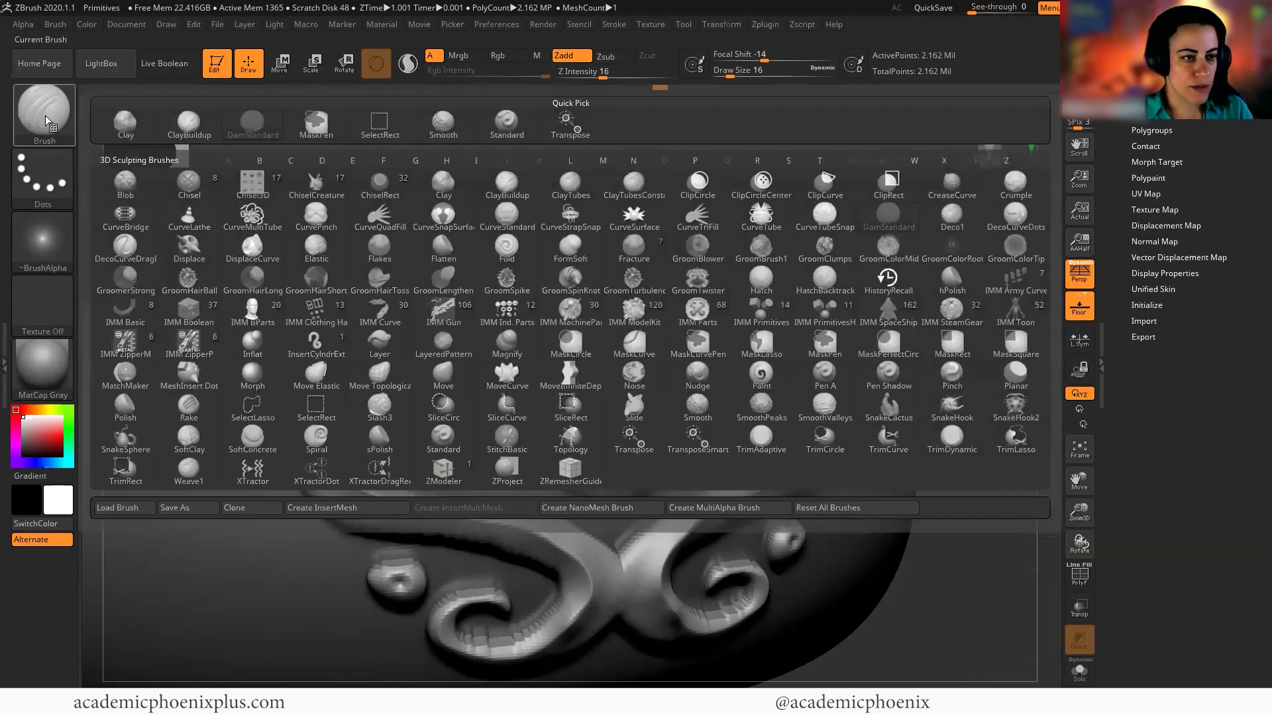
{"action": "left_click", "coordinate": [951, 437]}
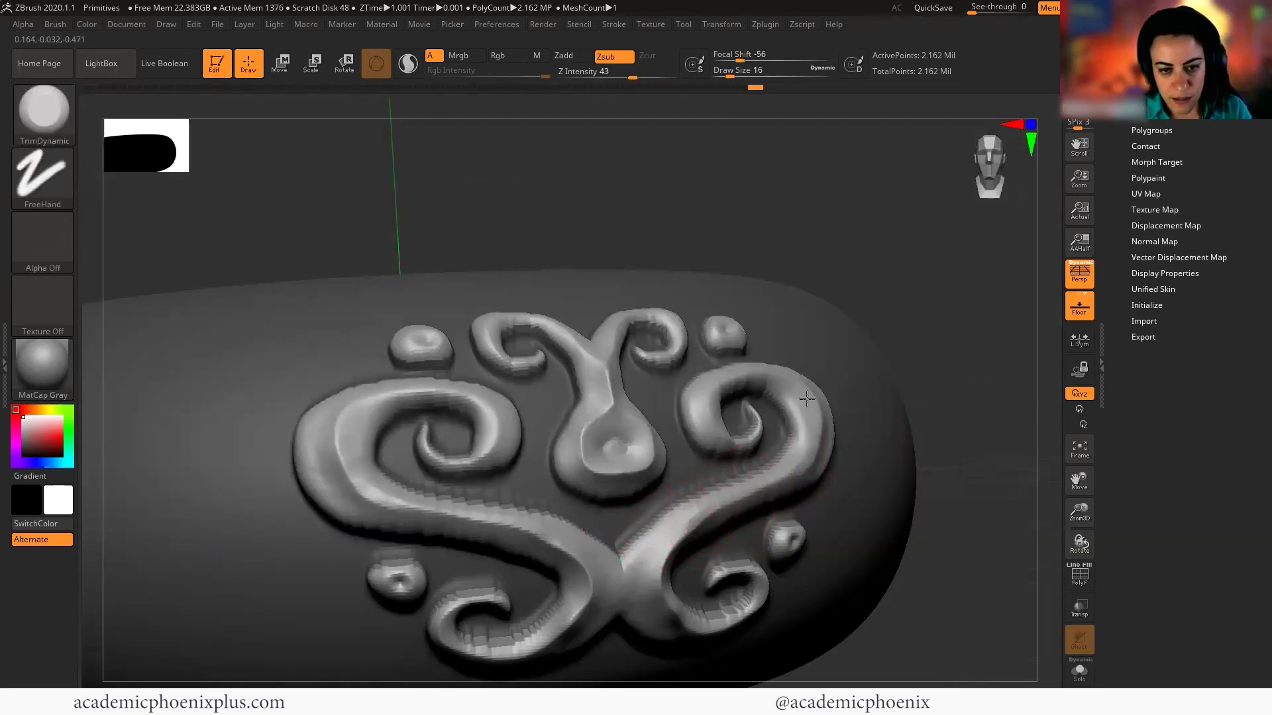
{"action": "mouse_move", "coordinate": [919, 318]}
{"action": "left_mouse_down"}
{"action": "mouse_move", "coordinate": [917, 299]}
{"action": "mouse_move", "coordinate": [456, 462]}
{"action": "mouse_move", "coordinate": [453, 408]}
{"action": "mouse_move", "coordinate": [417, 392]}
{"action": "mouse_move", "coordinate": [379, 397]}
{"action": "mouse_move", "coordinate": [337, 432]}
{"action": "left_mouse_up"}
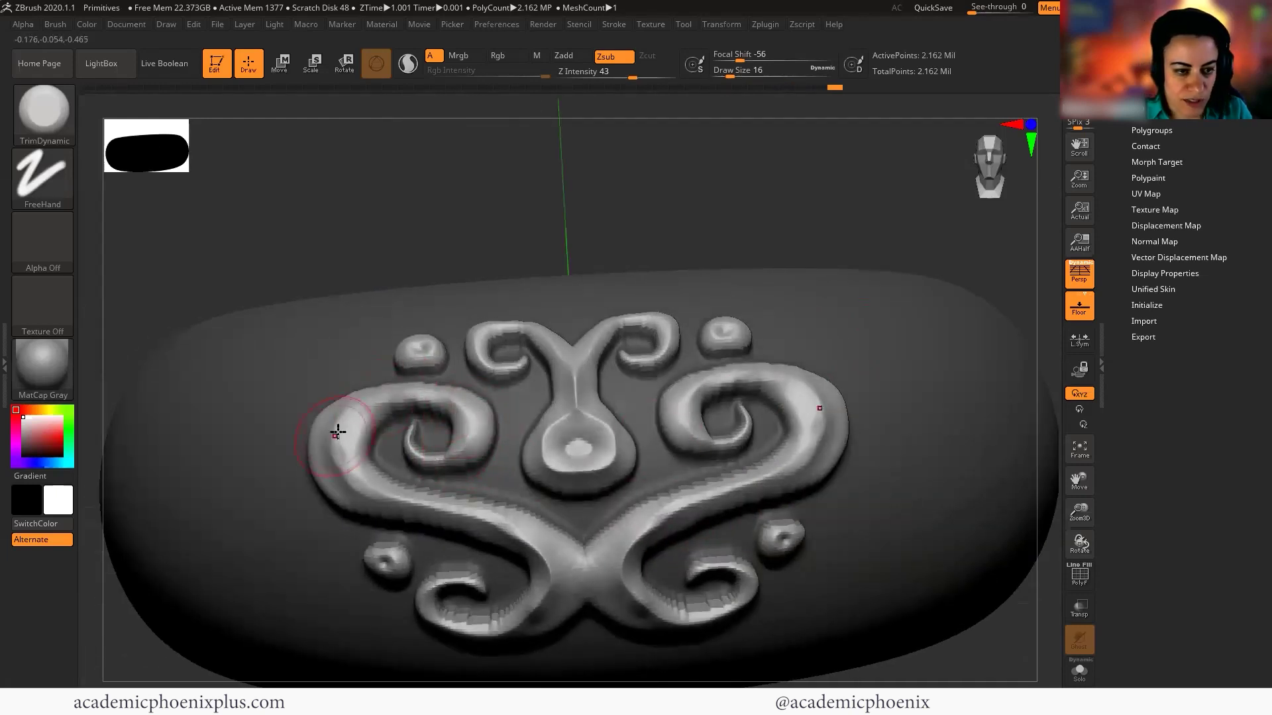
{"action": "mouse_move", "coordinate": [380, 498]}
{"action": "left_mouse_down"}
{"action": "mouse_move", "coordinate": [478, 524]}
{"action": "mouse_move", "coordinate": [547, 571]}
{"action": "mouse_move", "coordinate": [535, 608]}
{"action": "mouse_move", "coordinate": [470, 635]}
{"action": "left_mouse_up"}
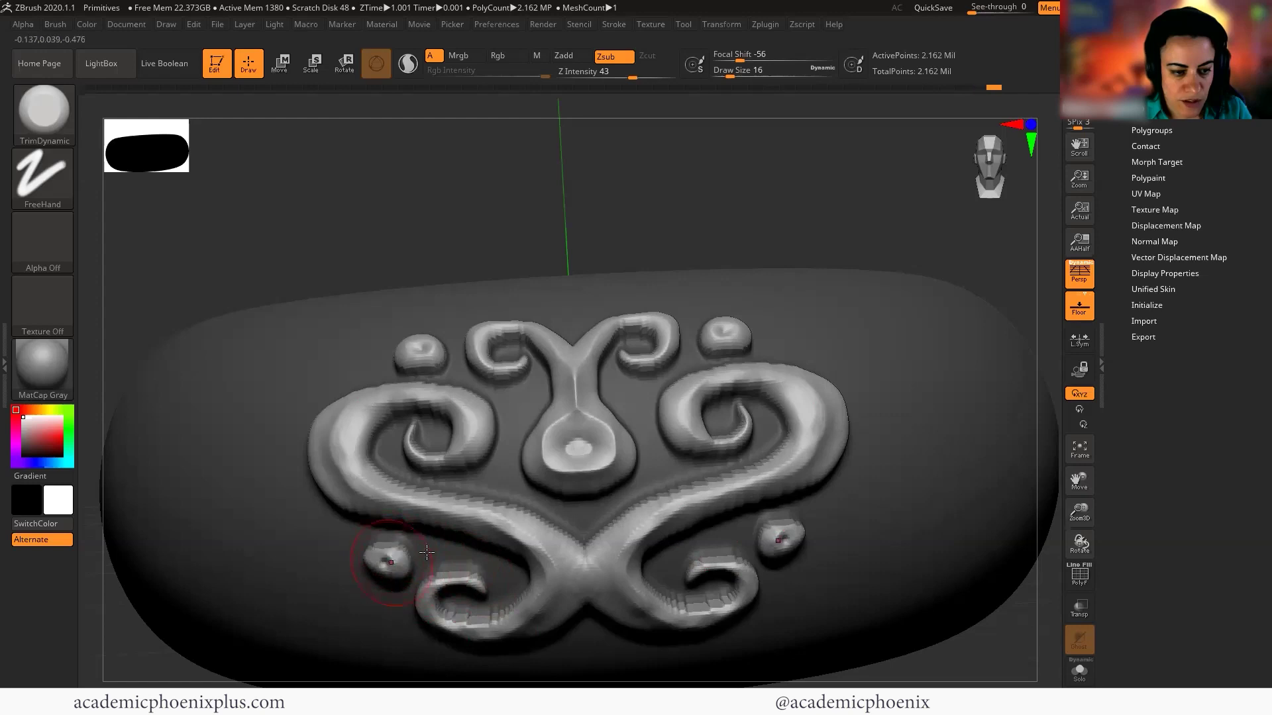
{"action": "left_click_drag", "start_coordinate": [582, 412], "coordinate": [569, 470]}
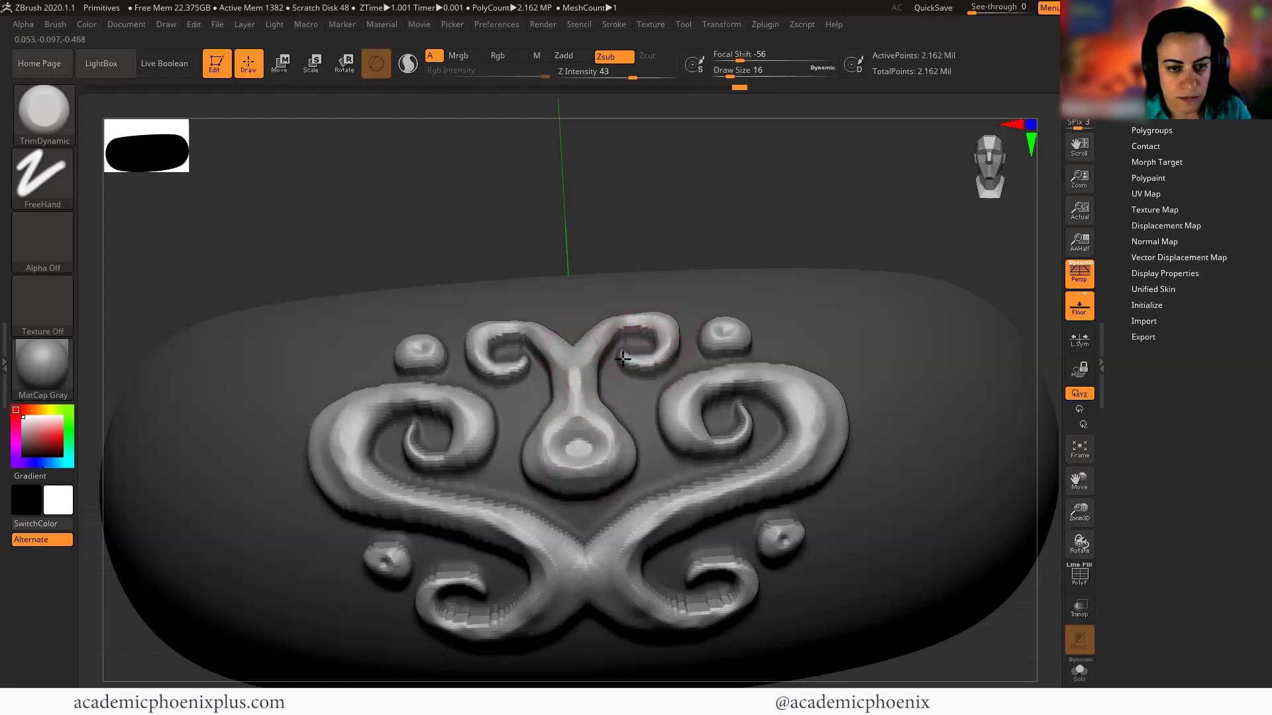
{"action": "left_click", "coordinate": [731, 337]}
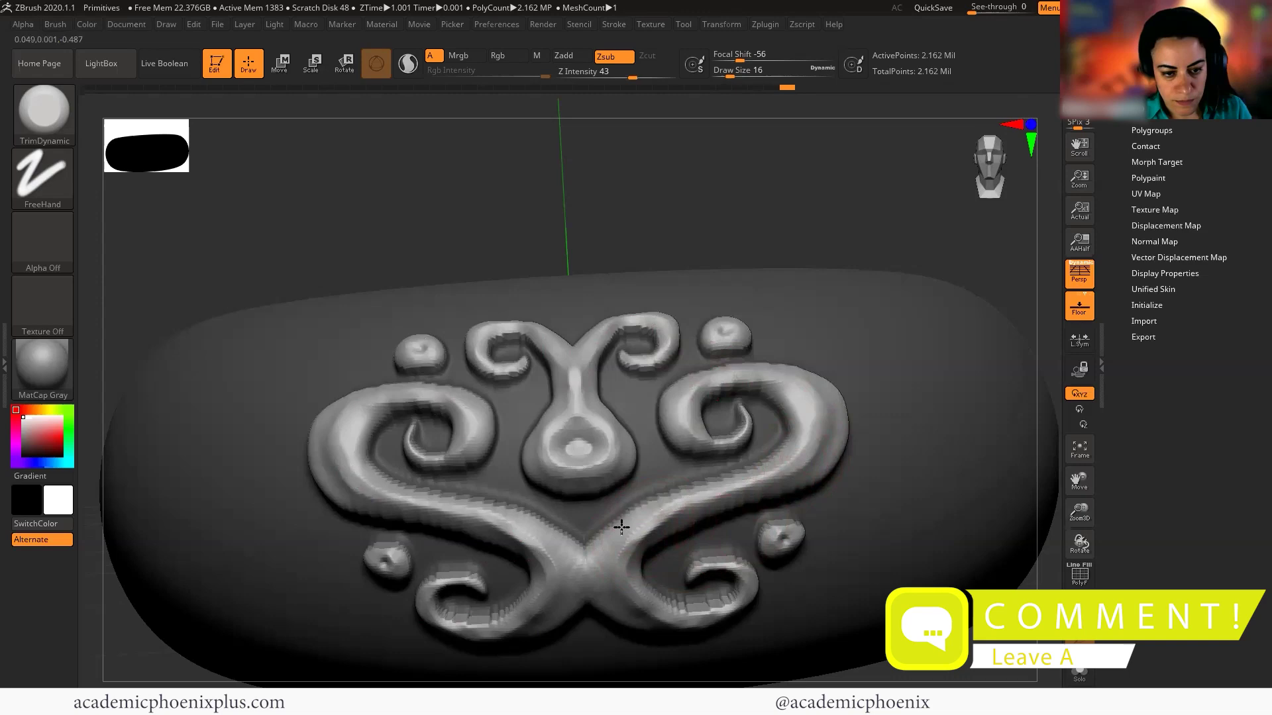
Delete the ring's lower subdivision levels and divide the mesh to SDiv 2 for a smoother ornament.
{"action": "left_click_drag", "start_coordinate": [674, 221], "coordinate": [735, 244]}
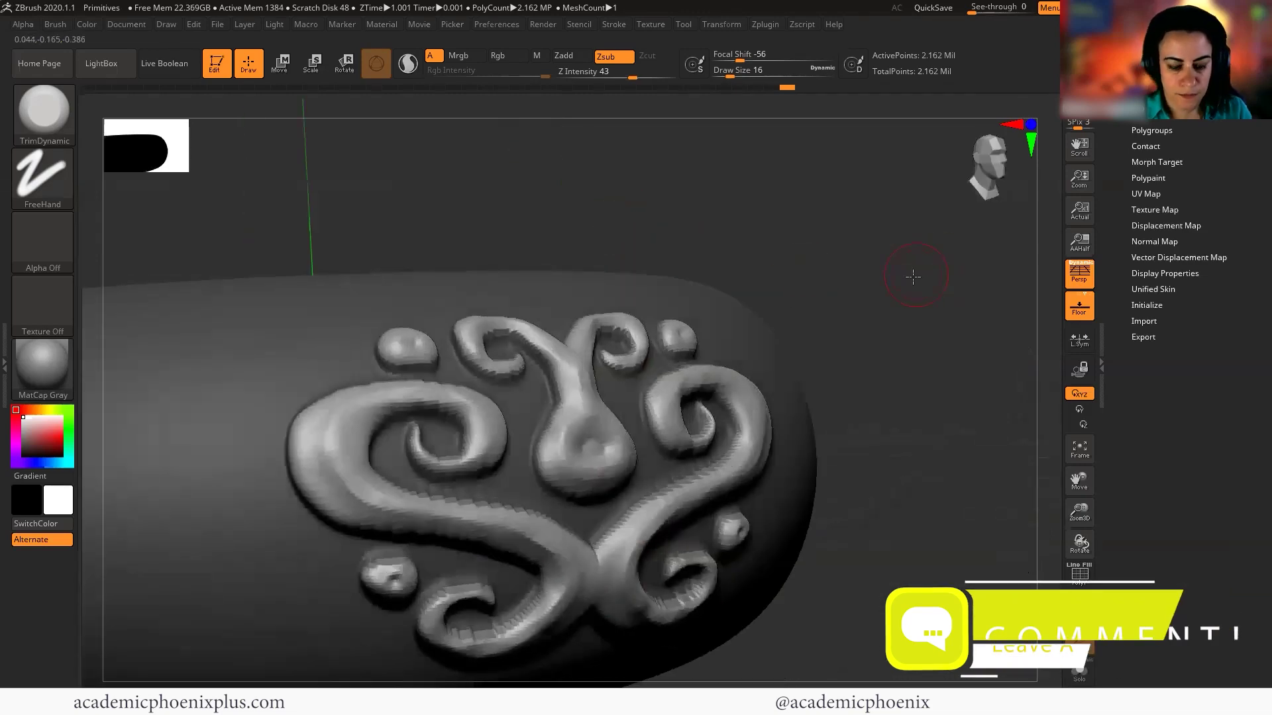
{"action": "left_click_drag", "start_coordinate": [911, 276], "coordinate": [862, 208], "text": "alt"}
{"action": "mouse_move", "coordinate": [832, 431]}
{"action": "left_mouse_down", "text": "alt"}
{"action": "mouse_move", "coordinate": [937, 419]}
{"action": "mouse_move", "coordinate": [877, 442]}
{"action": "left_mouse_up", "text": "alt"}
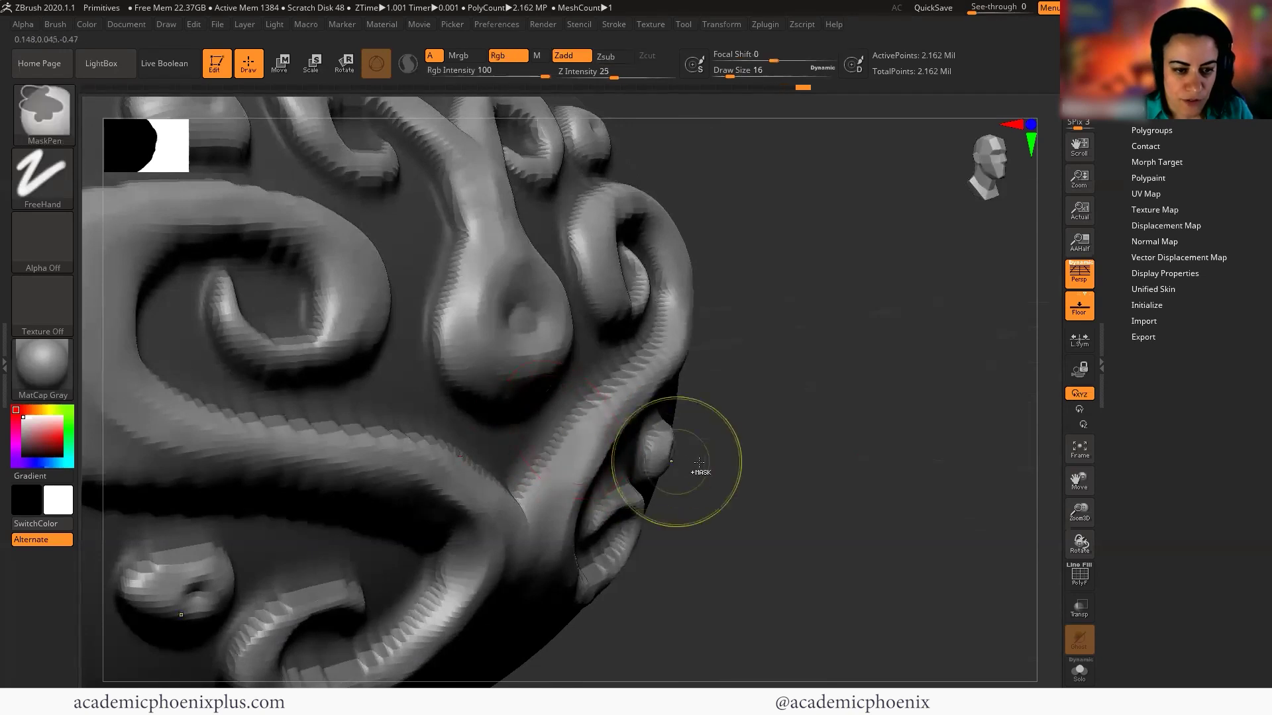
{"action": "scroll", "coordinate": [1117, 177], "scroll_direction": "up", "scroll_amount": 5}
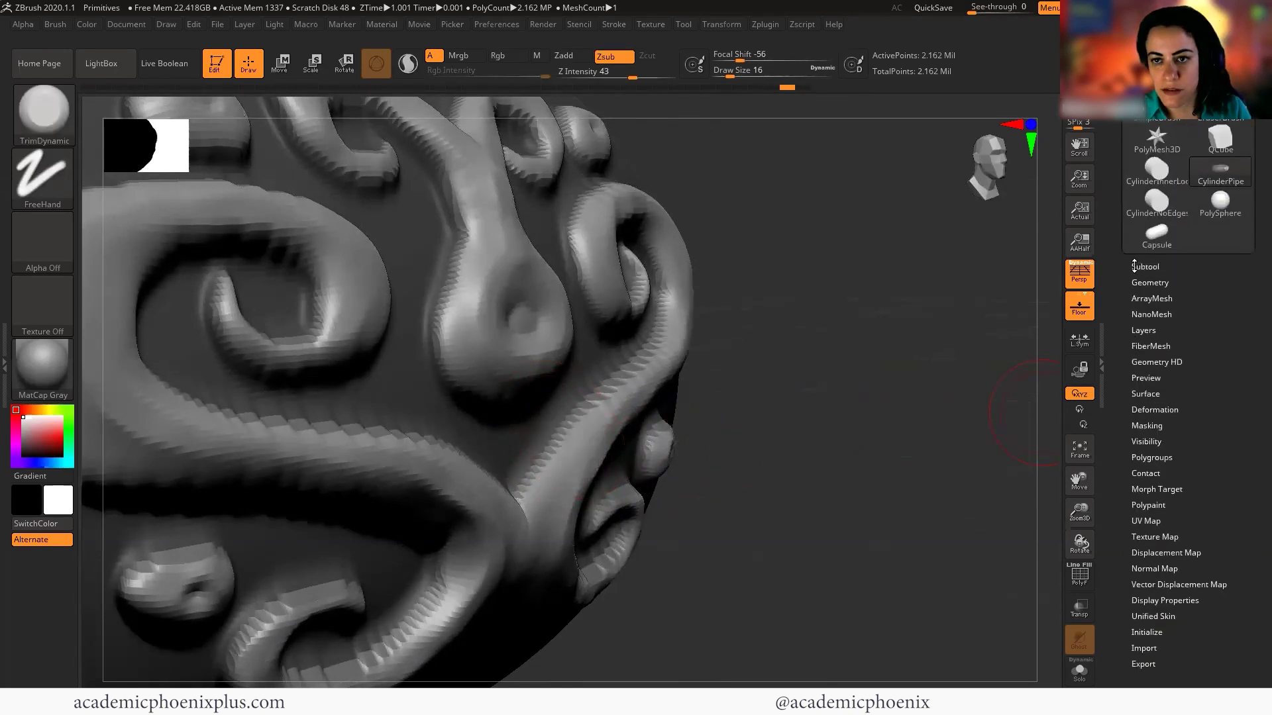
{"action": "left_click", "coordinate": [1151, 275]}
{"action": "left_click", "coordinate": [1140, 392]}
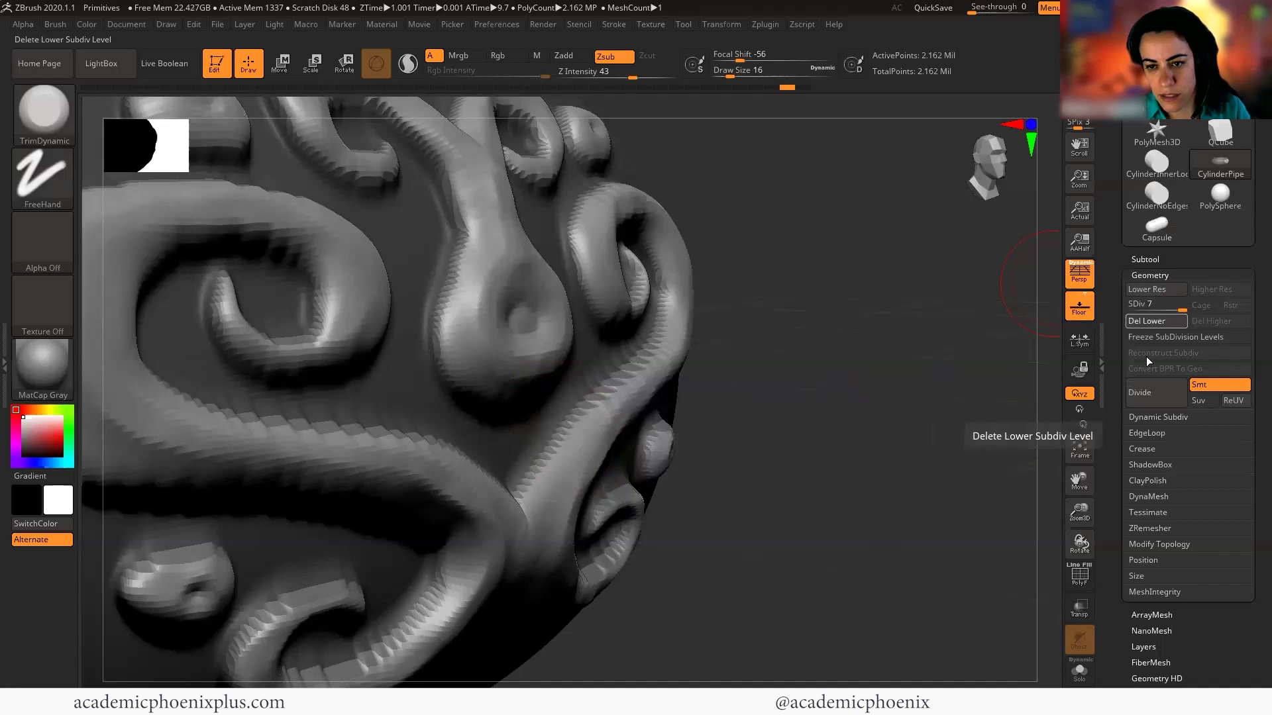
{"action": "left_click", "coordinate": [1155, 321]}
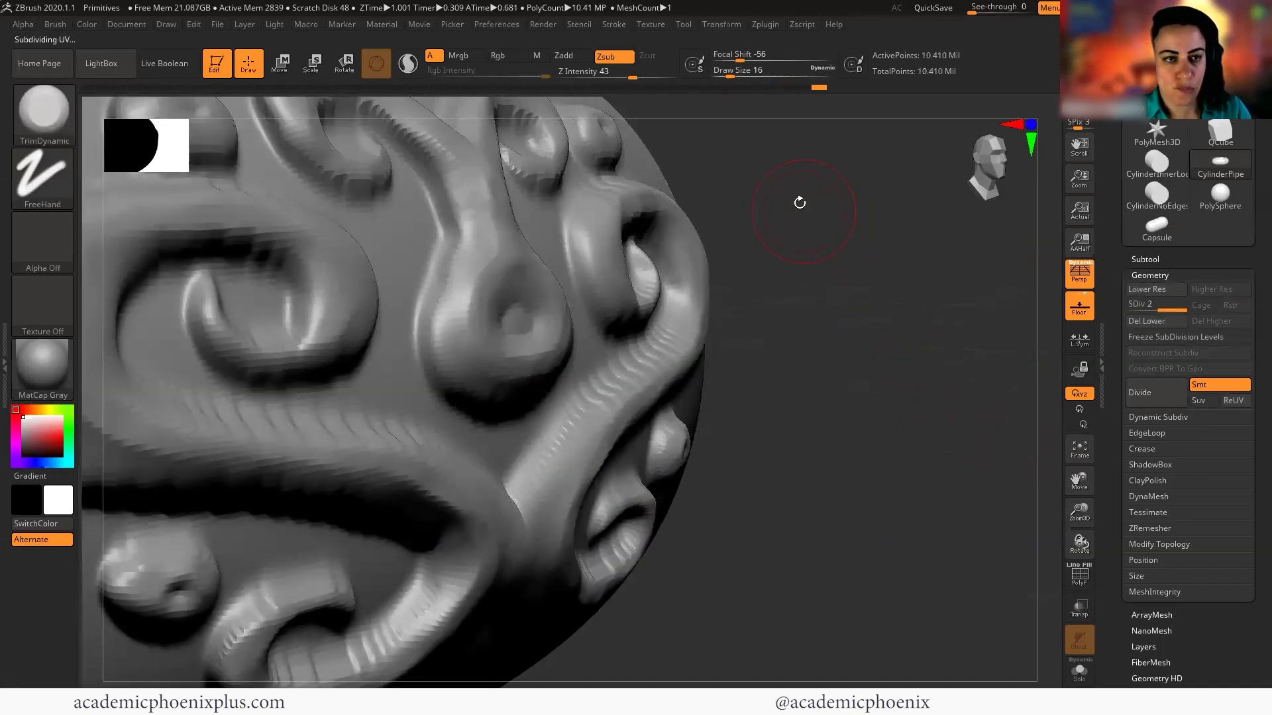
Switch to the DamStandard brush with draw size 6 and focal shift -54.
{"action": "mouse_move", "coordinate": [831, 215]}
{"action": "left_mouse_down"}
{"action": "mouse_move", "coordinate": [866, 375]}
{"action": "mouse_move", "coordinate": [676, 409]}
{"action": "left_mouse_up"}
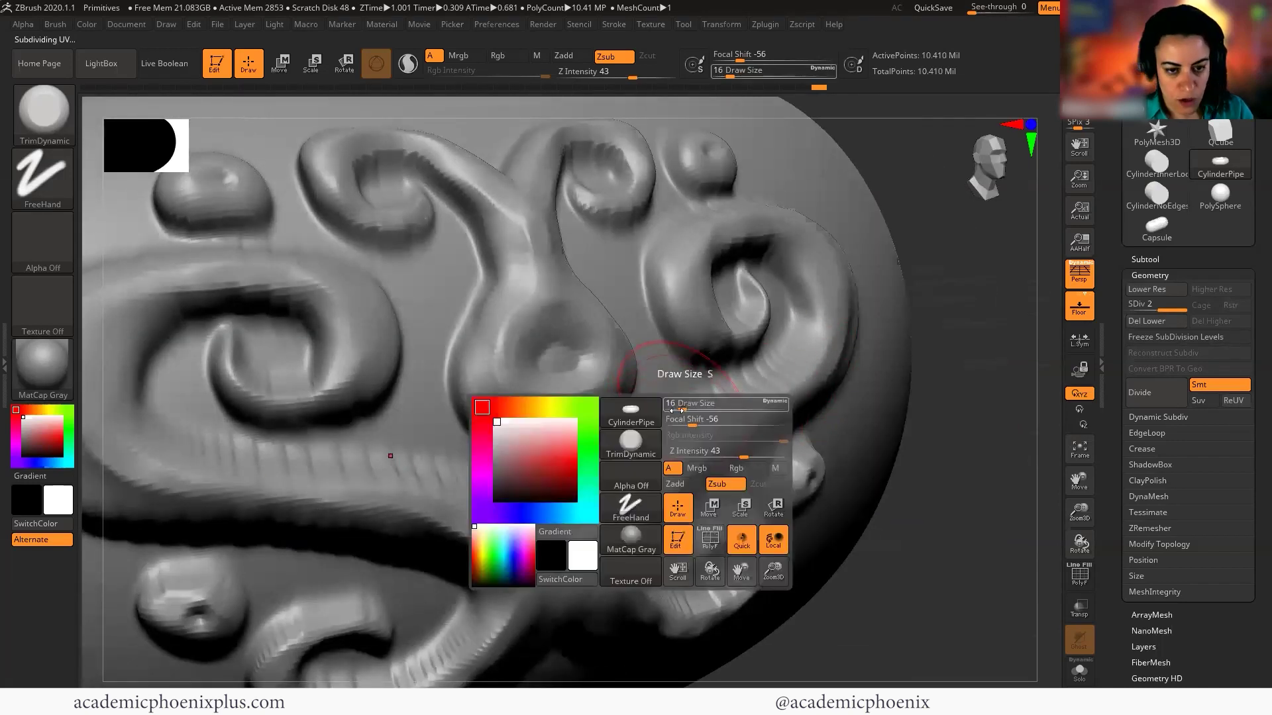
{"action": "key", "text": "space"}
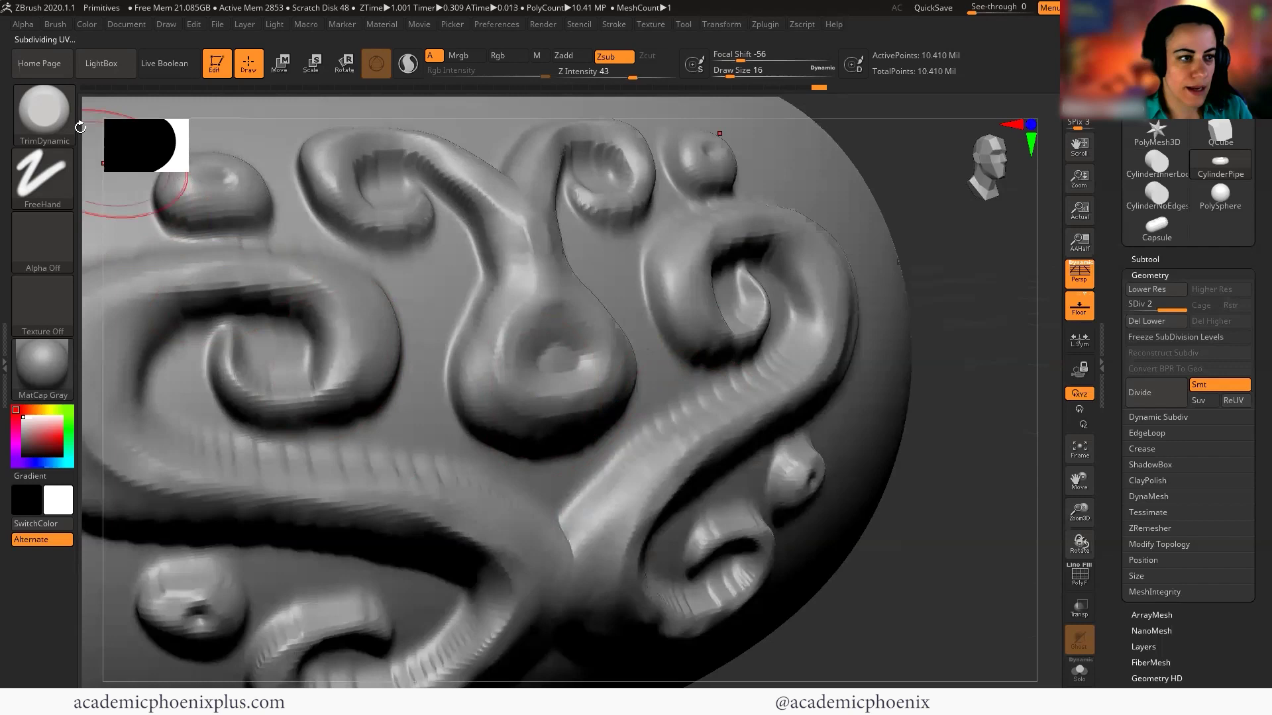
{"action": "left_click", "coordinate": [43, 114]}
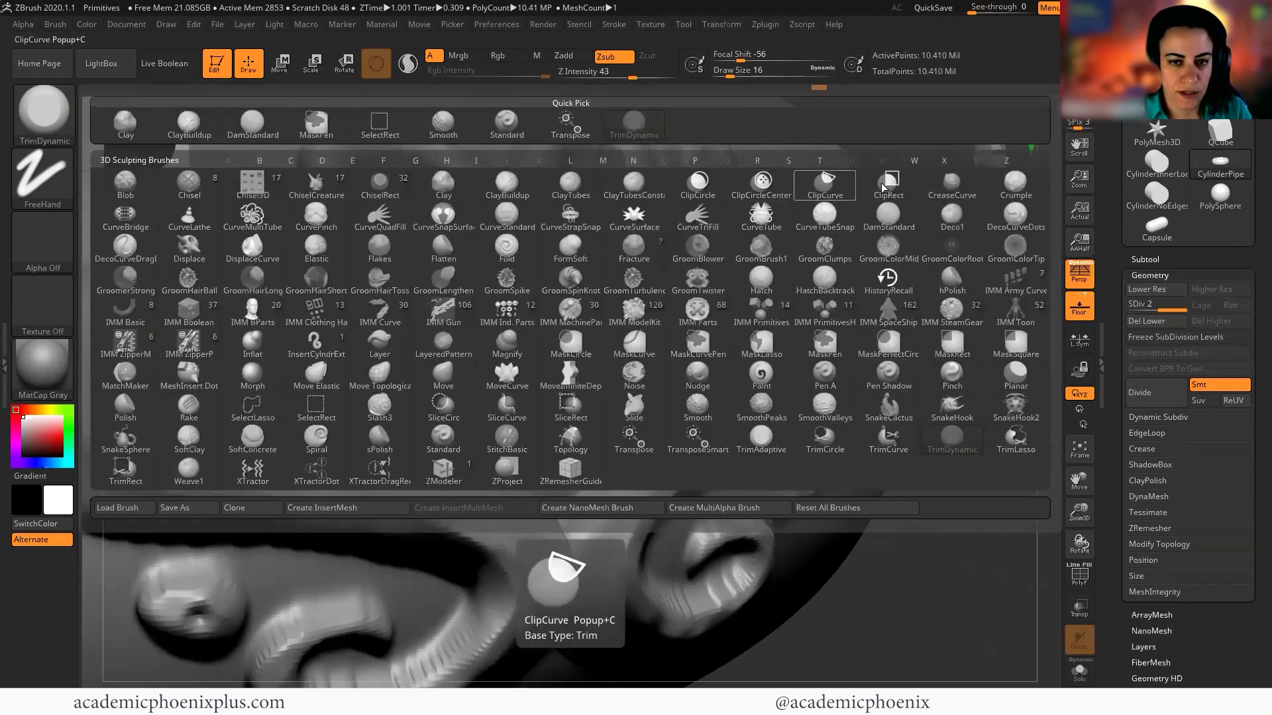
{"action": "key", "text": "d"}
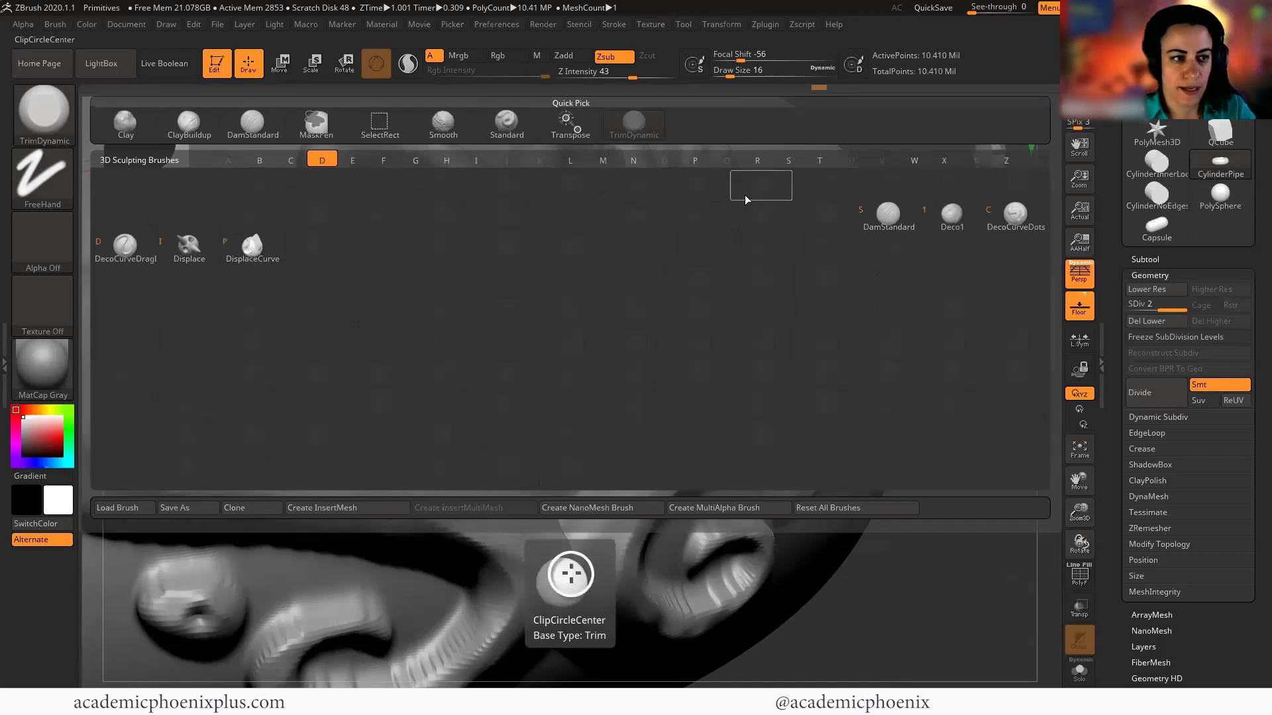
{"action": "left_click", "coordinate": [910, 229]}
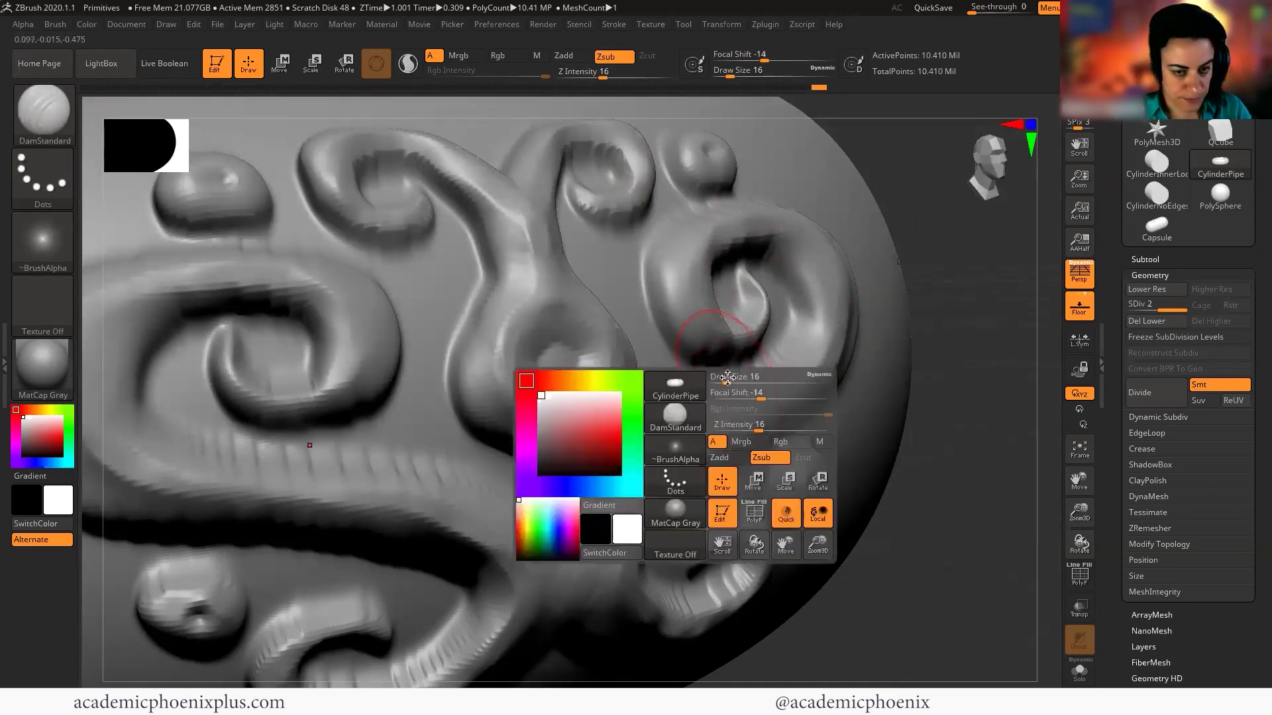
{"action": "key", "text": "space"}
{"action": "mouse_move", "coordinate": [728, 381]}
{"action": "left_mouse_down"}
{"action": "mouse_move", "coordinate": [755, 397]}
{"action": "mouse_move", "coordinate": [716, 392]}
{"action": "mouse_move", "coordinate": [740, 387]}
{"action": "mouse_move", "coordinate": [719, 381]}
{"action": "left_mouse_up"}
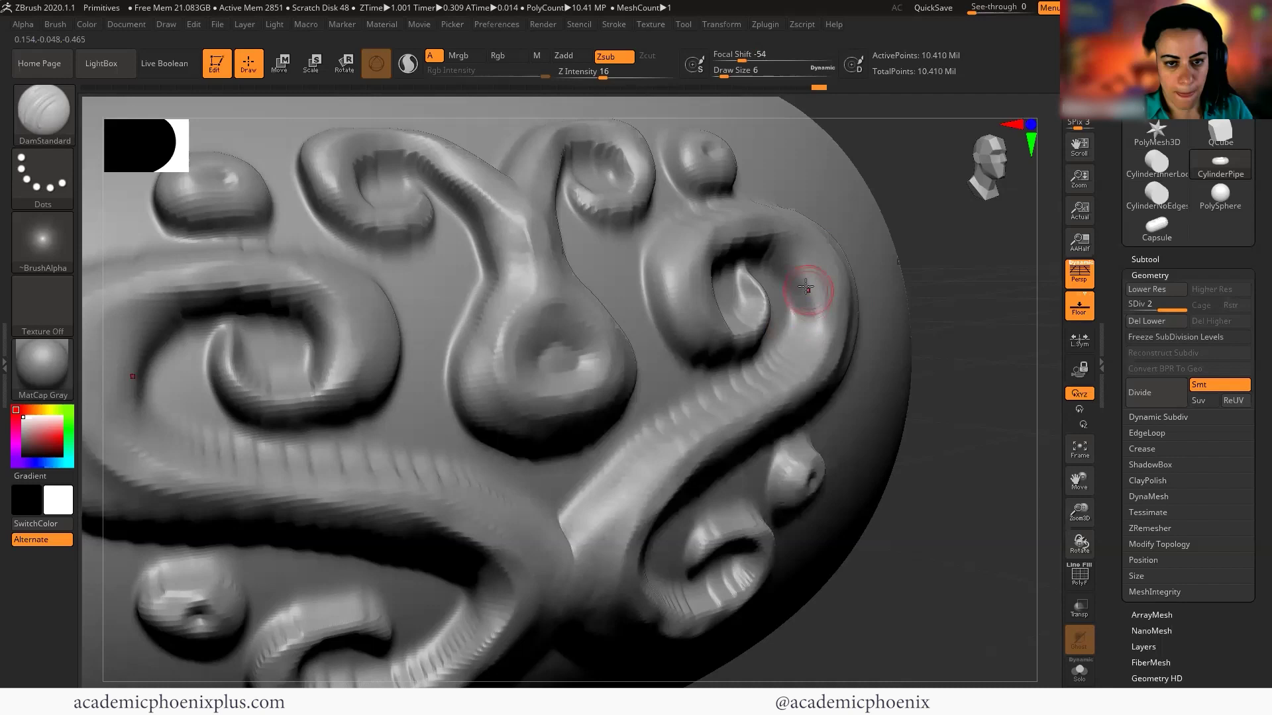
Carve crisp DamStandard creases along the inner edges of the side scrolls and their spiral ends, raising the draw size to 12.
{"action": "left_click_drag", "start_coordinate": [804, 291], "coordinate": [794, 303]}
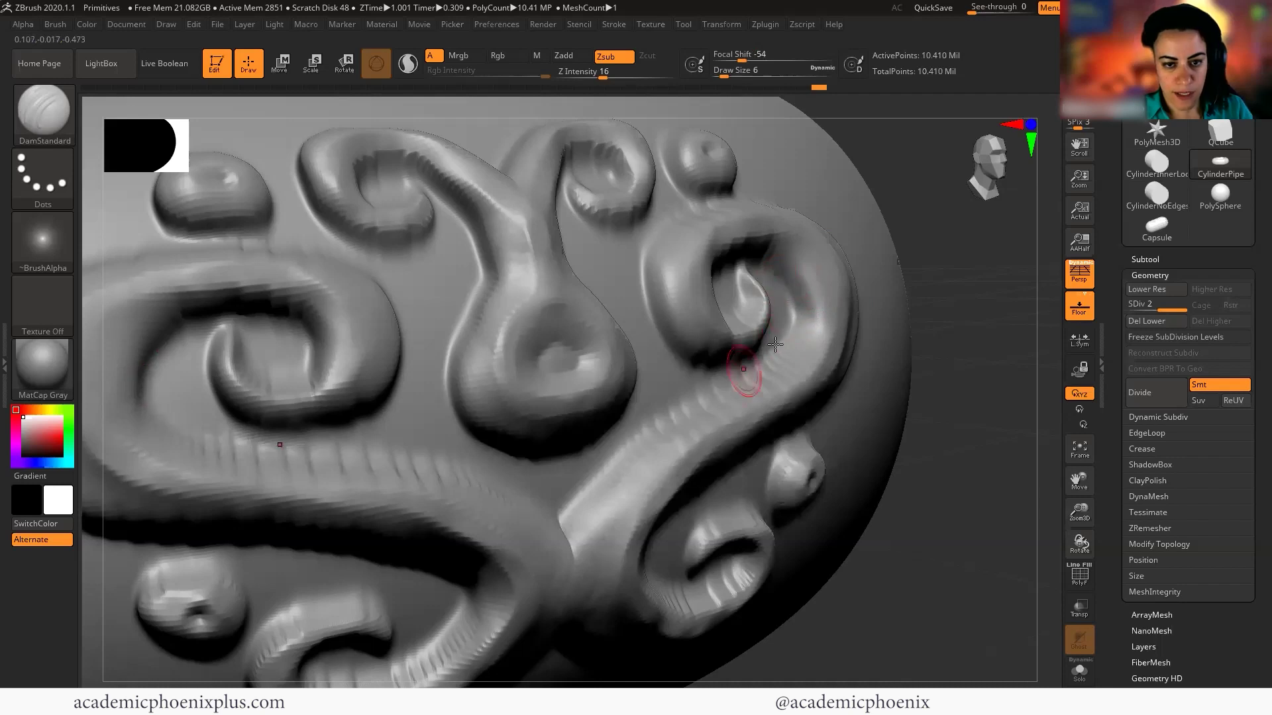
{"action": "right_click", "coordinate": [761, 375]}
{"action": "left_click_drag", "start_coordinate": [762, 376], "coordinate": [767, 370]}
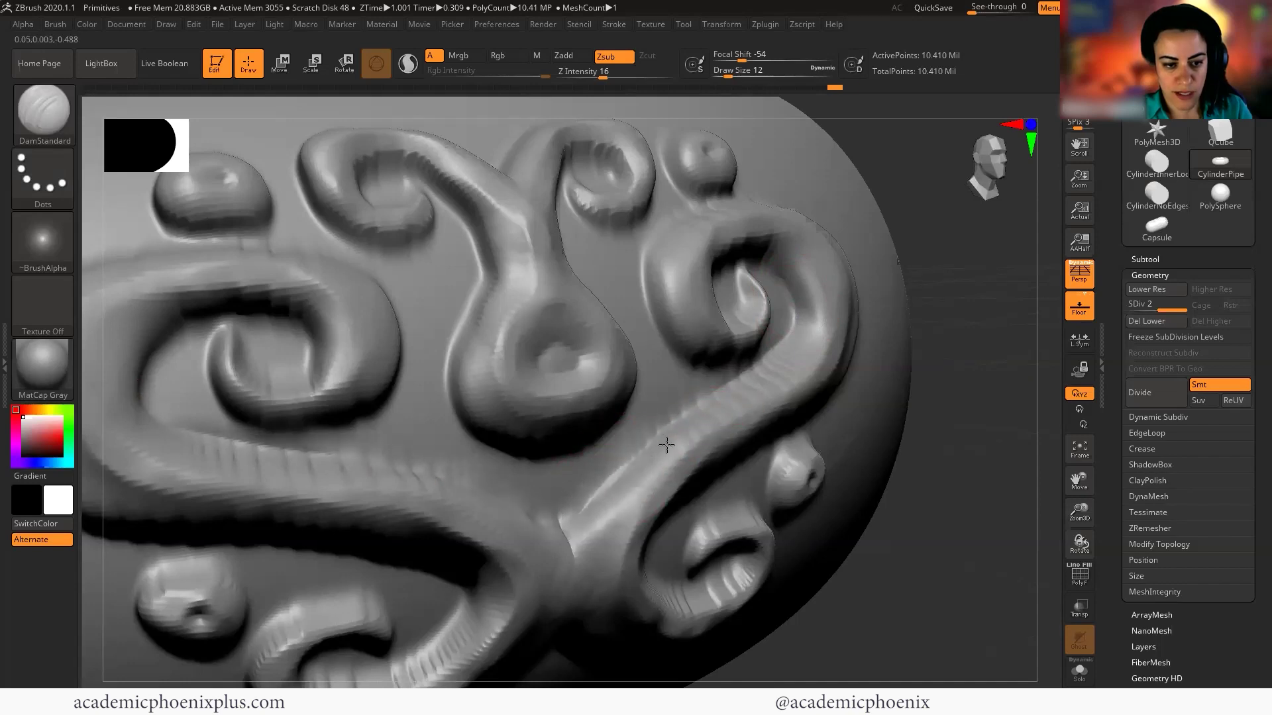
{"action": "left_click_drag", "start_coordinate": [894, 318], "coordinate": [766, 269]}
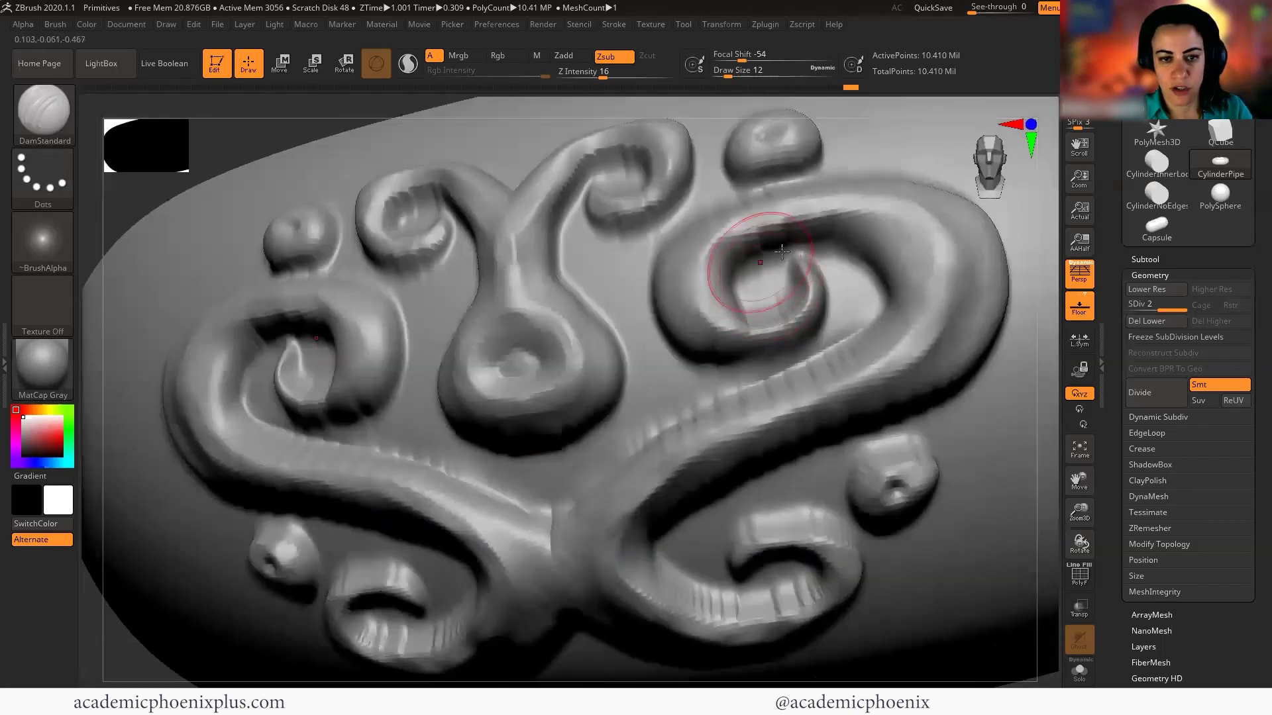
{"action": "mouse_move", "coordinate": [844, 253]}
{"action": "left_mouse_down"}
{"action": "mouse_move", "coordinate": [789, 239]}
{"action": "mouse_move", "coordinate": [743, 289]}
{"action": "mouse_move", "coordinate": [767, 320]}
{"action": "mouse_move", "coordinate": [795, 265]}
{"action": "left_mouse_up"}
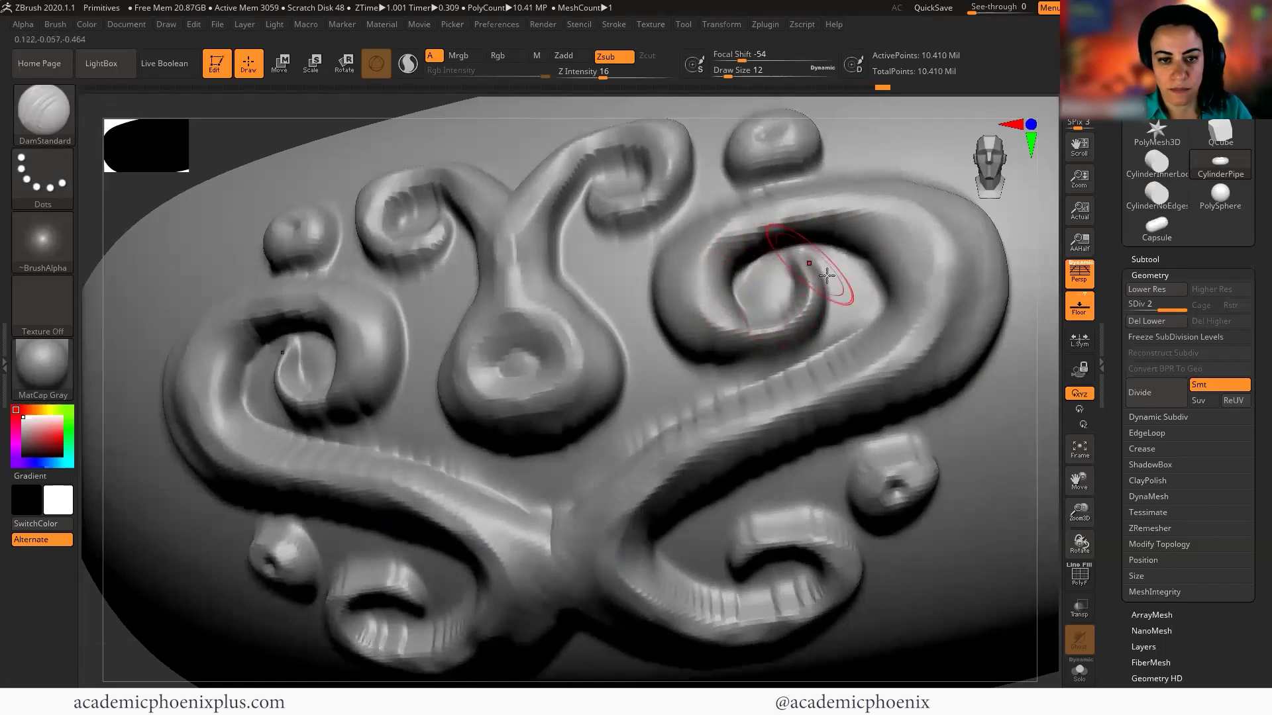
{"action": "mouse_move", "coordinate": [739, 355]}
{"action": "left_mouse_down"}
{"action": "mouse_move", "coordinate": [678, 364]}
{"action": "mouse_move", "coordinate": [654, 347]}
{"action": "left_mouse_up"}
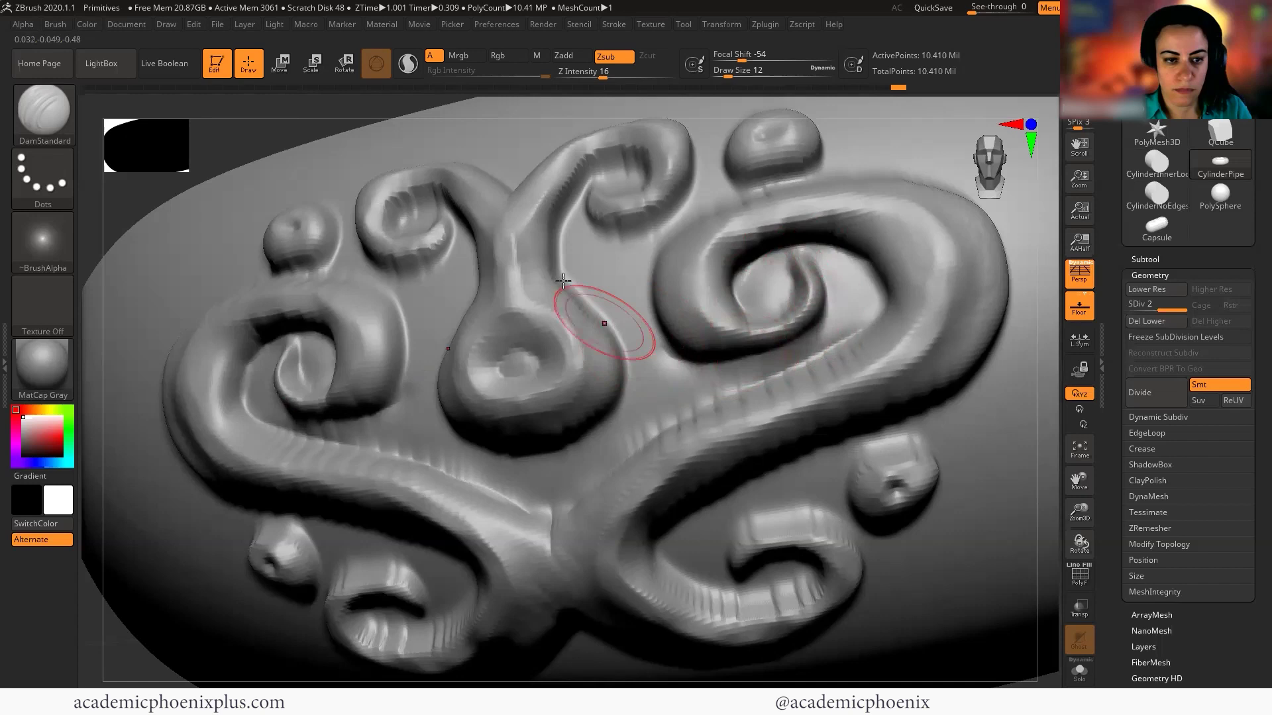
Carve creases along the central stem, teardrop outline, upper curls and upper edges of the long side scroll arms.
{"action": "mouse_move", "coordinate": [576, 225]}
{"action": "left_mouse_down"}
{"action": "mouse_move", "coordinate": [565, 255]}
{"action": "mouse_move", "coordinate": [625, 329]}
{"action": "left_mouse_up"}
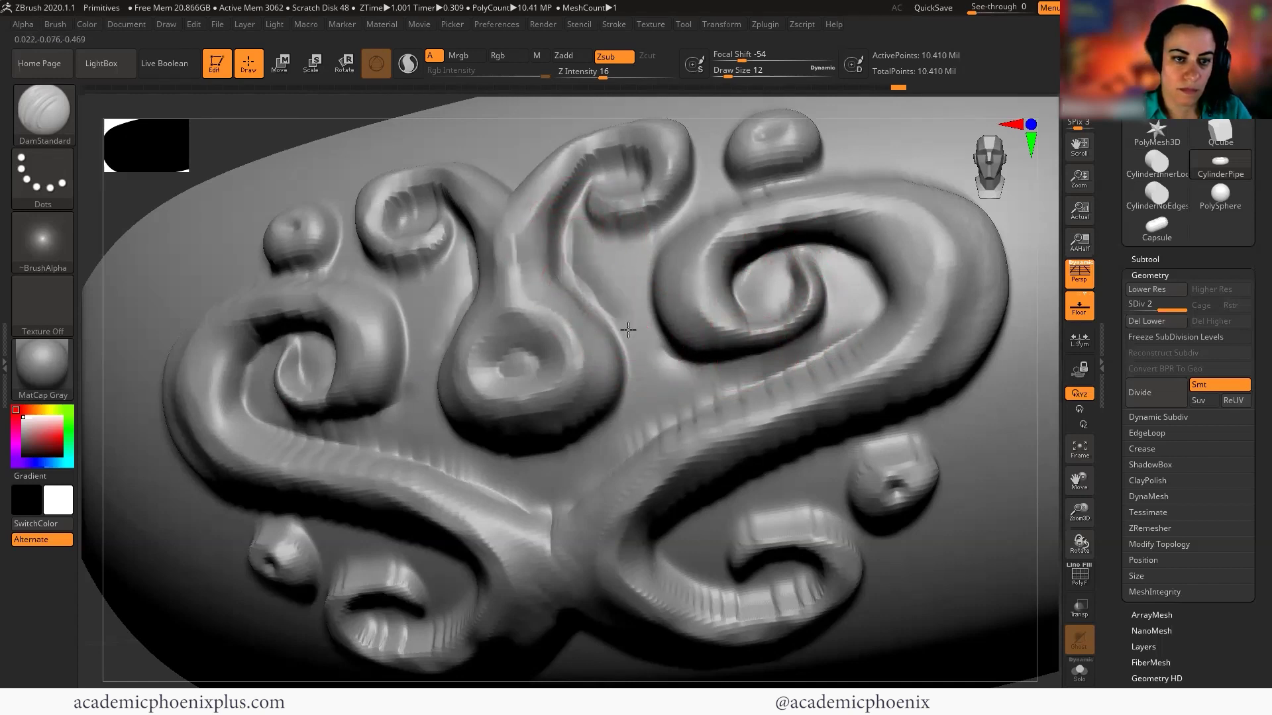
{"action": "left_click_drag", "start_coordinate": [584, 288], "coordinate": [627, 372]}
{"action": "mouse_move", "coordinate": [563, 233]}
{"action": "left_mouse_down"}
{"action": "mouse_move", "coordinate": [584, 191]}
{"action": "mouse_move", "coordinate": [640, 173]}
{"action": "left_mouse_up"}
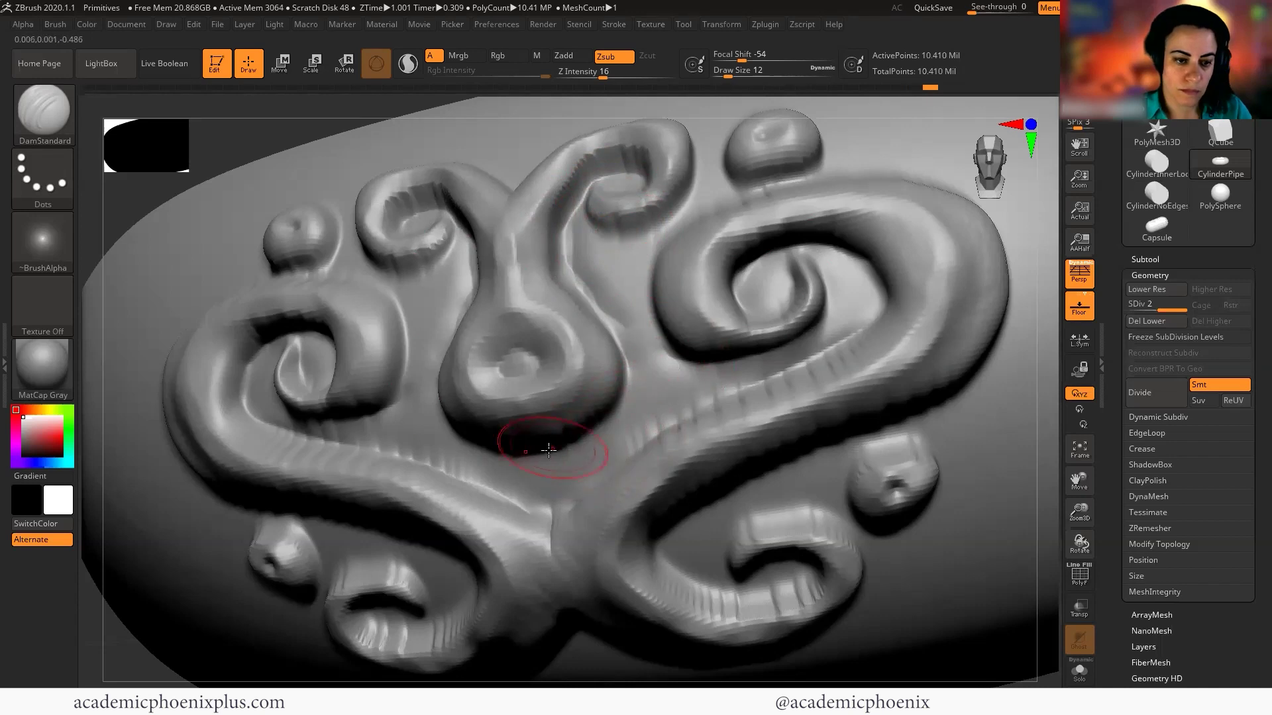
{"action": "mouse_move", "coordinate": [539, 455]}
{"action": "left_mouse_down"}
{"action": "mouse_move", "coordinate": [614, 418]}
{"action": "mouse_move", "coordinate": [629, 364]}
{"action": "mouse_move", "coordinate": [578, 265]}
{"action": "mouse_move", "coordinate": [569, 211]}
{"action": "mouse_move", "coordinate": [589, 185]}
{"action": "left_mouse_up"}
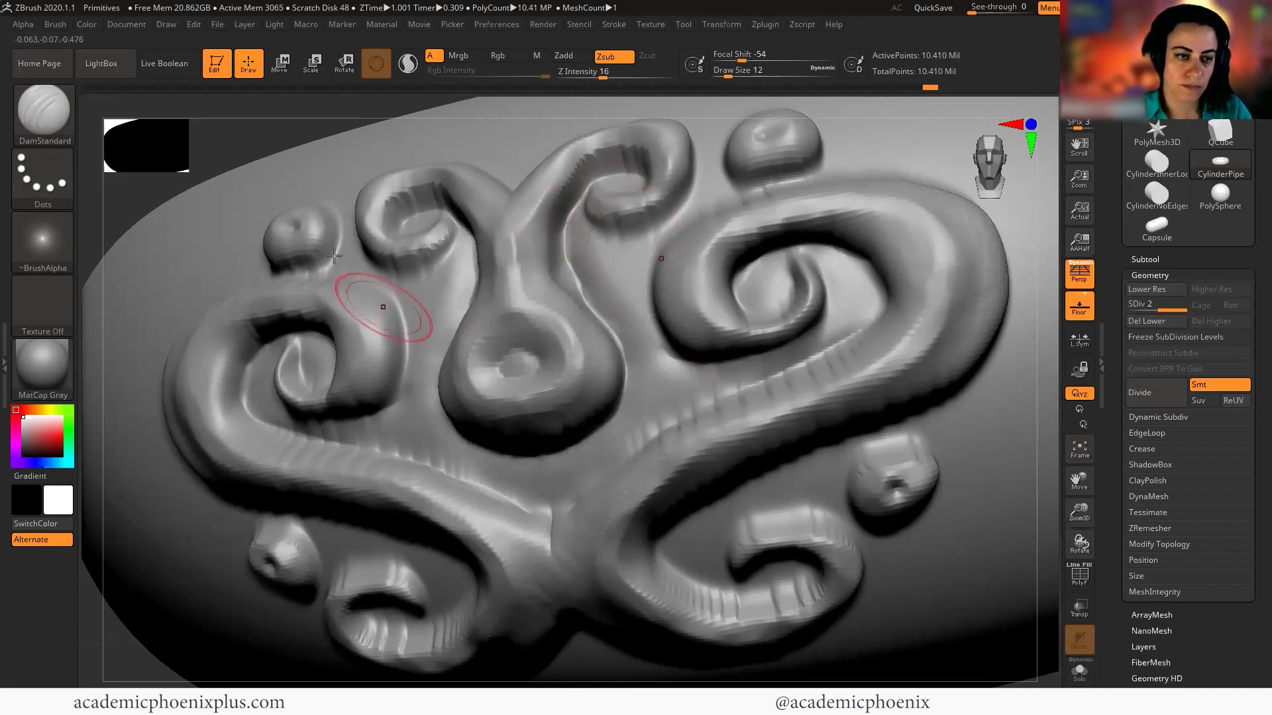
{"action": "mouse_move", "coordinate": [276, 137]}
{"action": "left_mouse_down"}
{"action": "mouse_move", "coordinate": [241, 133]}
{"action": "mouse_move", "coordinate": [318, 152]}
{"action": "left_mouse_up"}
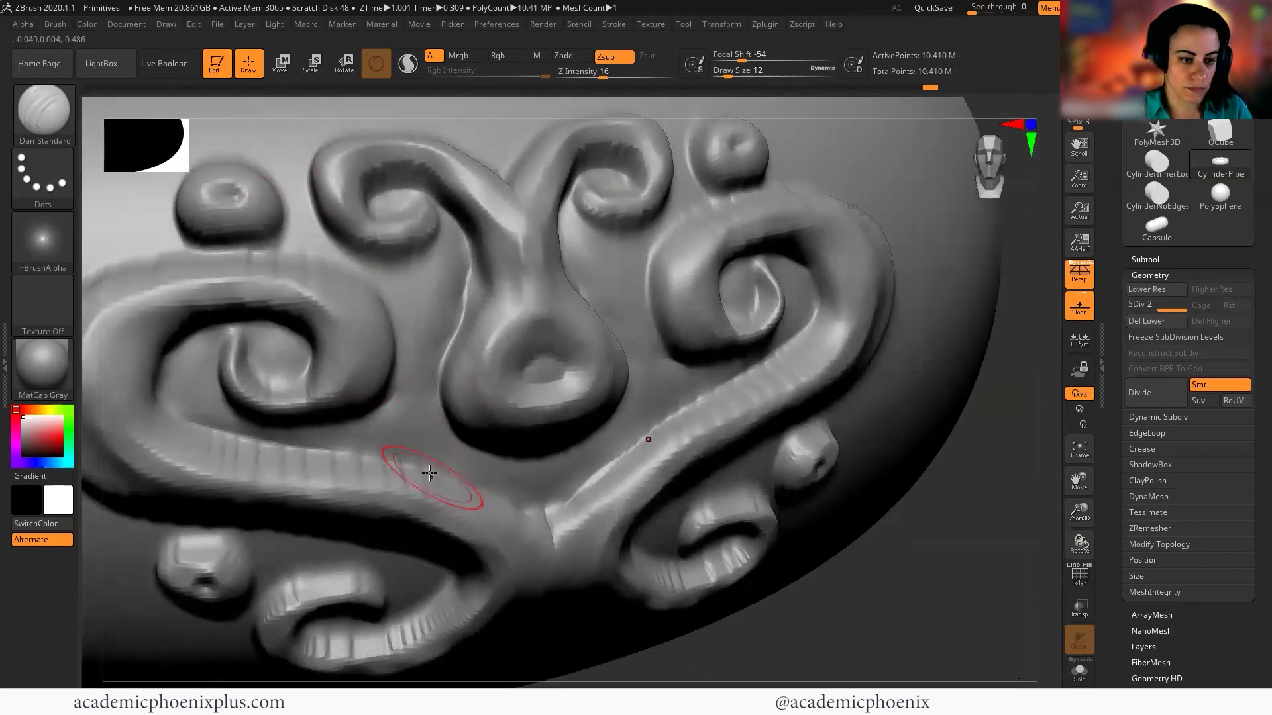
{"action": "left_click_drag", "start_coordinate": [433, 474], "coordinate": [244, 442]}
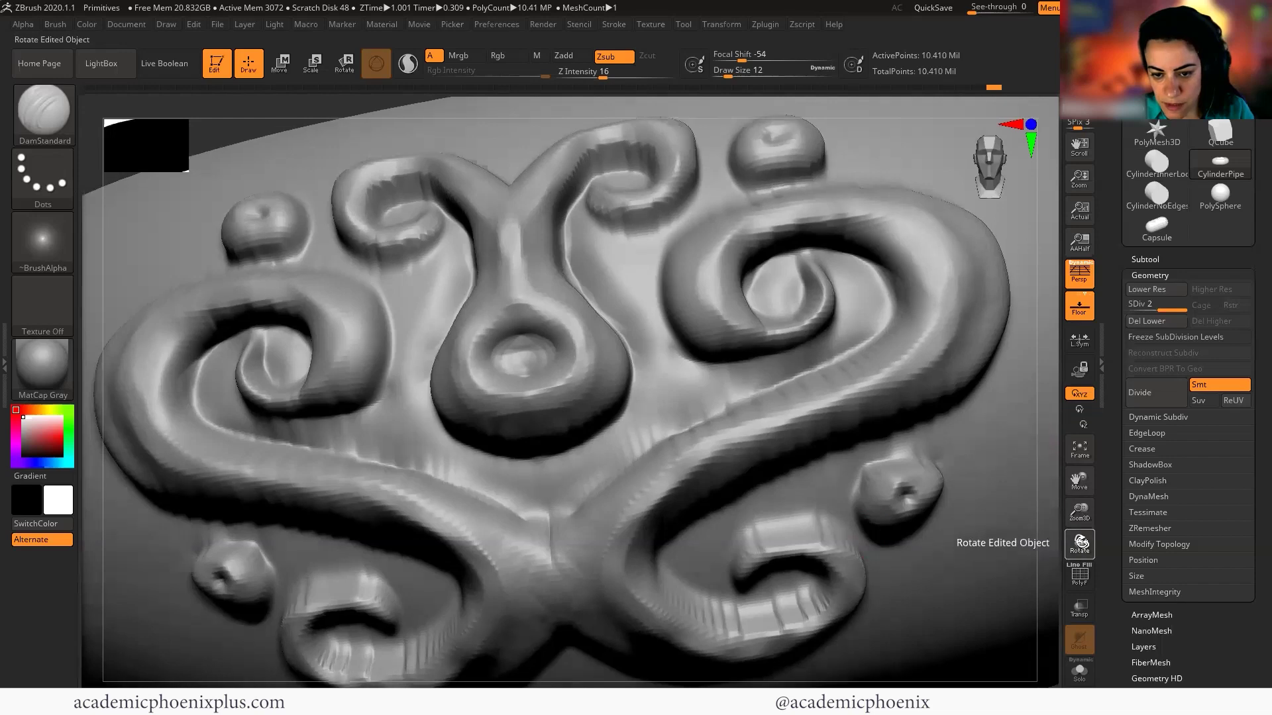
Smooth around the lower dots and carve the crease beneath the side scrolls' long arms.
{"action": "left_click_drag", "start_coordinate": [1079, 544], "coordinate": [1030, 540]}
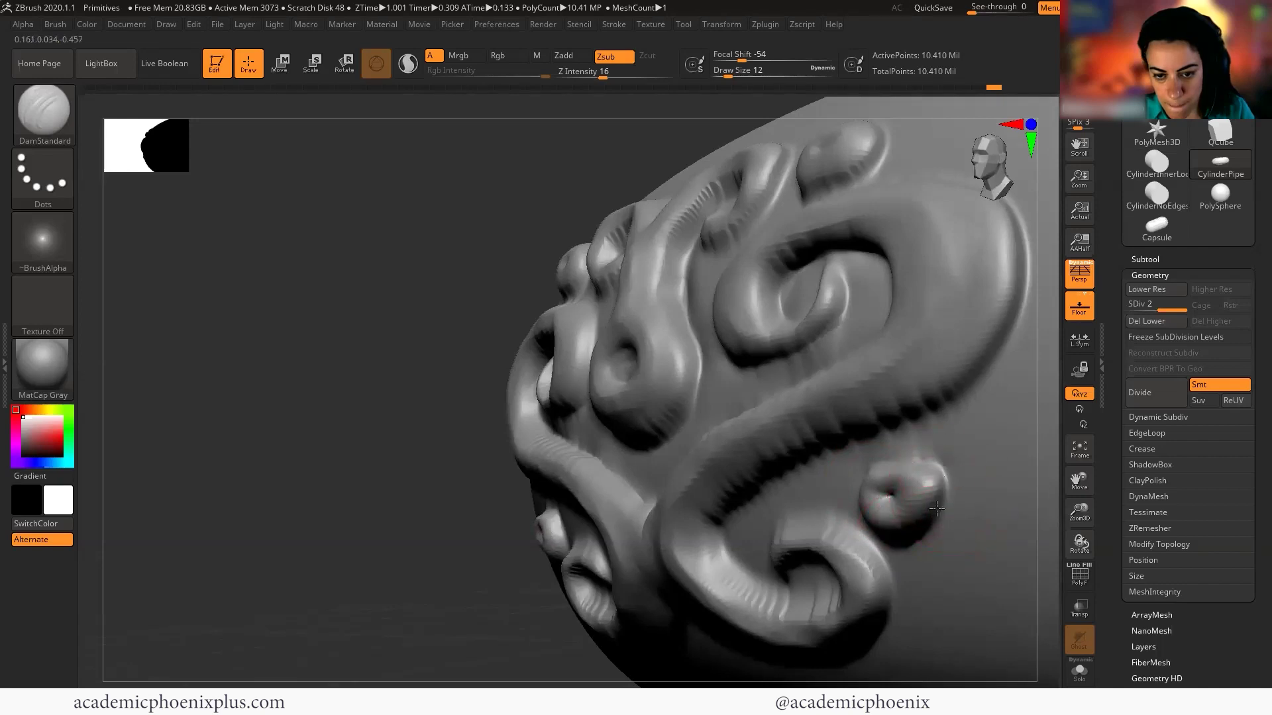
{"action": "left_click_drag", "start_coordinate": [936, 508], "coordinate": [902, 539], "text": "shift"}
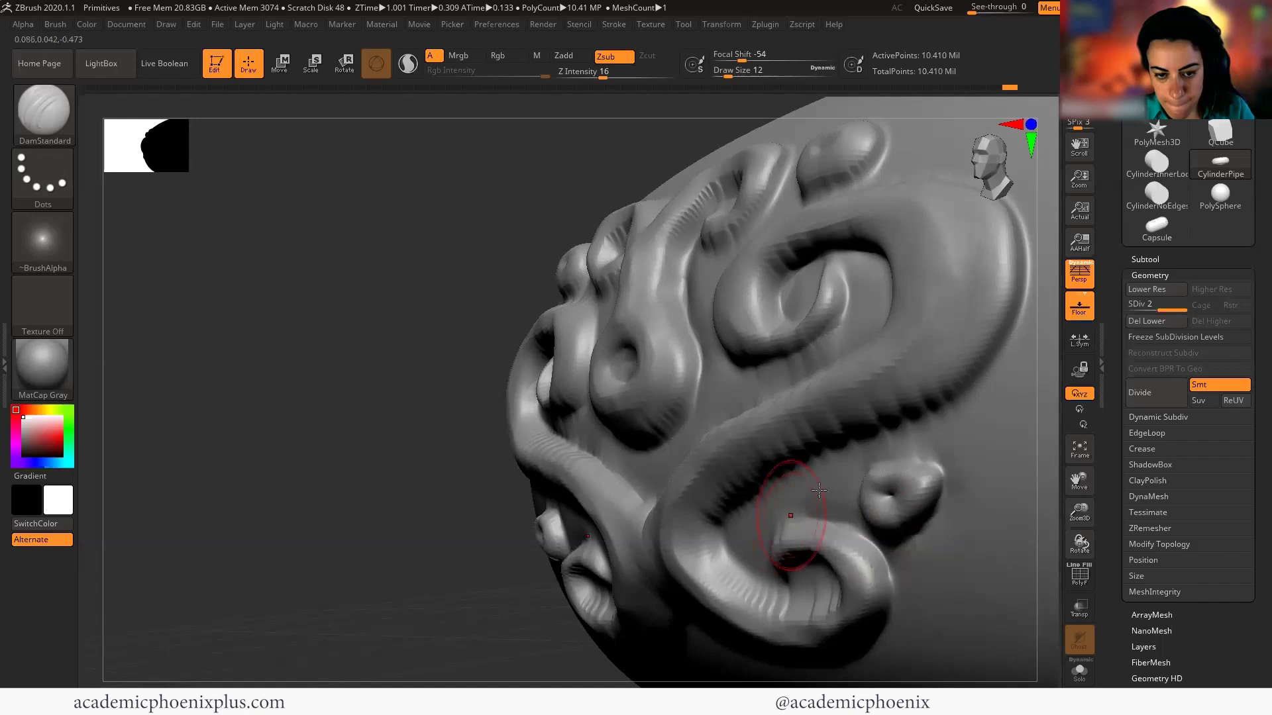
{"action": "left_click_drag", "start_coordinate": [762, 489], "coordinate": [952, 400]}
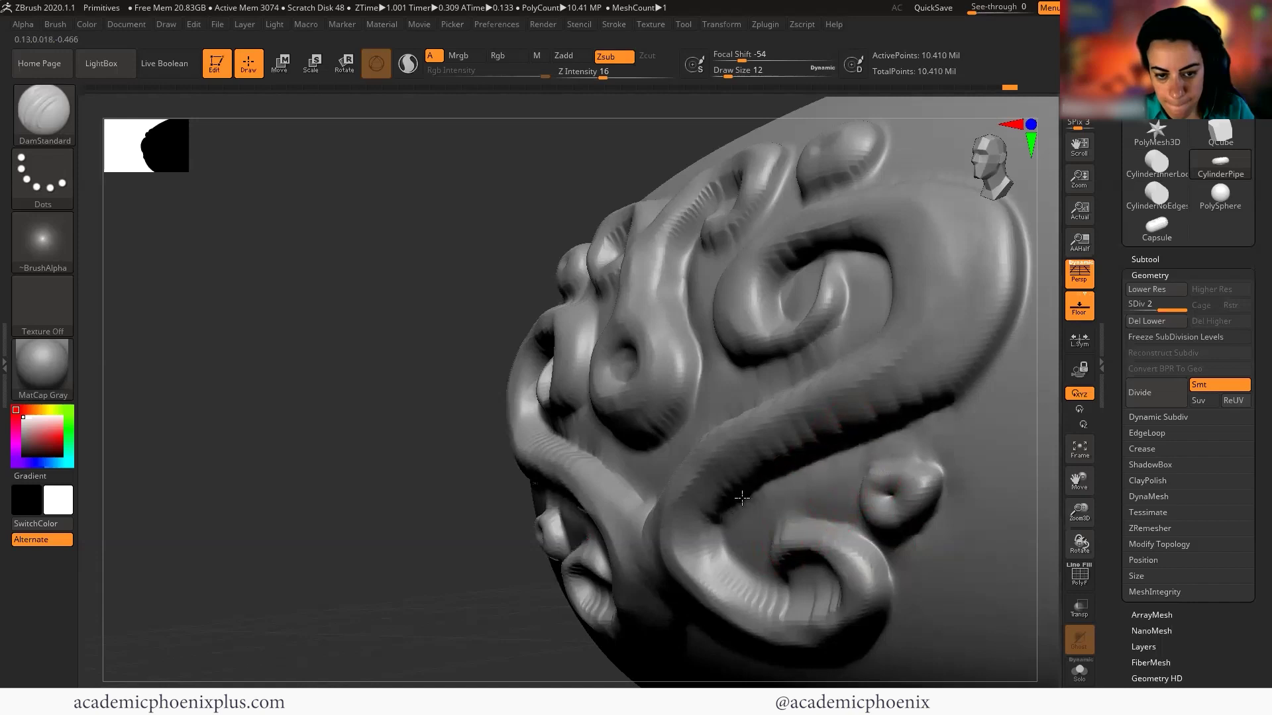
{"action": "mouse_move", "coordinate": [463, 580]}
{"action": "left_mouse_down"}
{"action": "mouse_move", "coordinate": [515, 600]}
{"action": "mouse_move", "coordinate": [462, 655]}
{"action": "left_mouse_up"}
{"action": "key", "text": "f"}
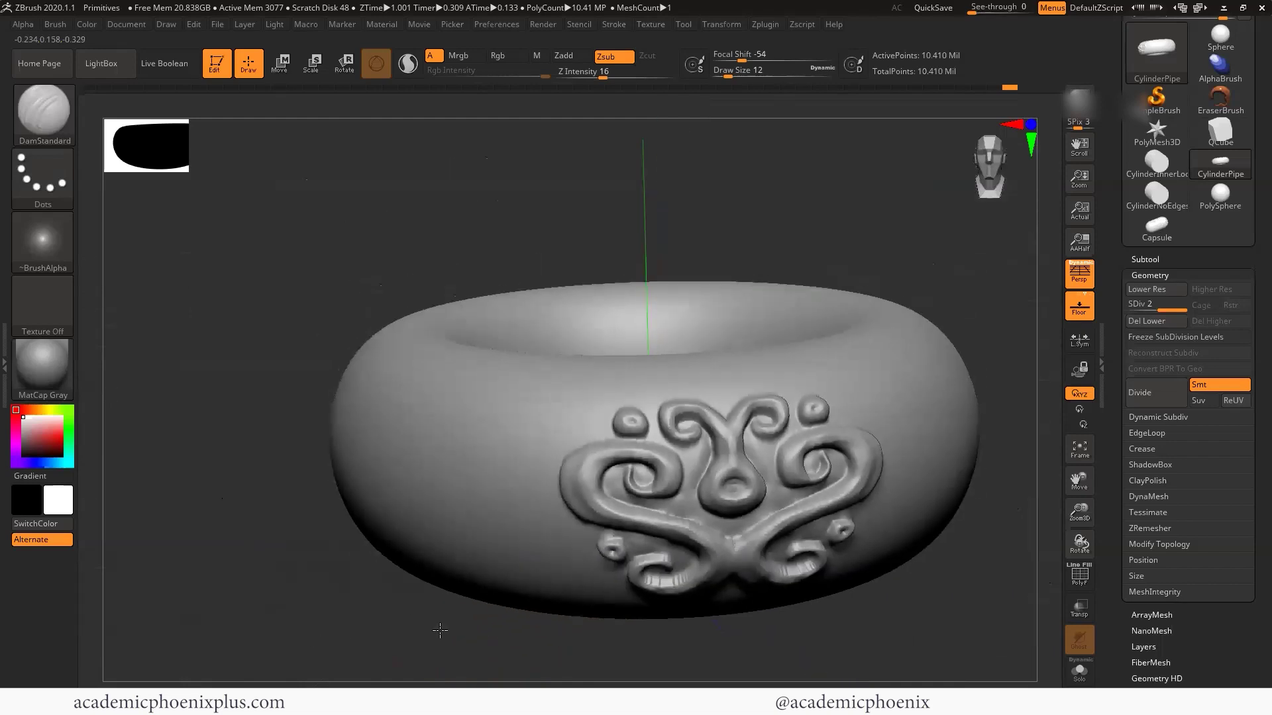
Flatten the ridges on the side scrolls with the TrimDynamic brush at Z Intensity 9.
{"action": "left_click", "coordinate": [43, 114]}
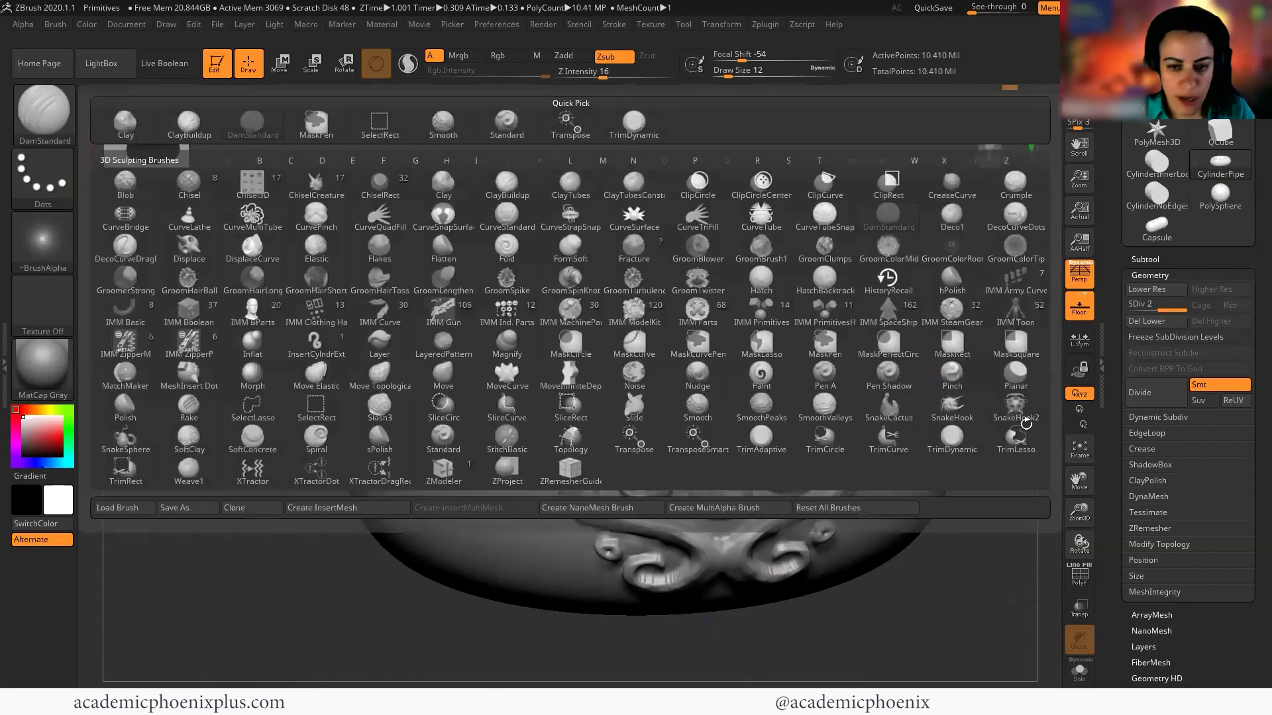
{"action": "left_click", "coordinate": [53, 127]}
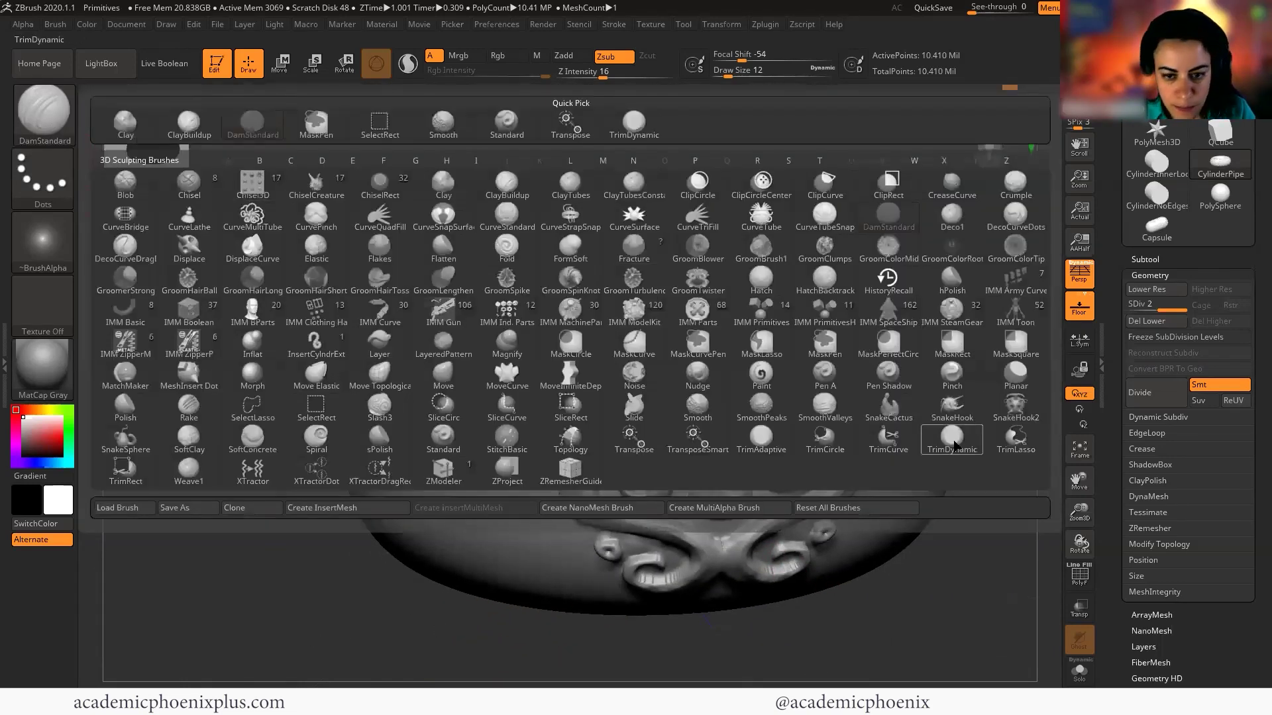
{"action": "left_click", "coordinate": [956, 448]}
{"action": "left_click_drag", "start_coordinate": [931, 597], "coordinate": [1040, 665], "text": "alt"}
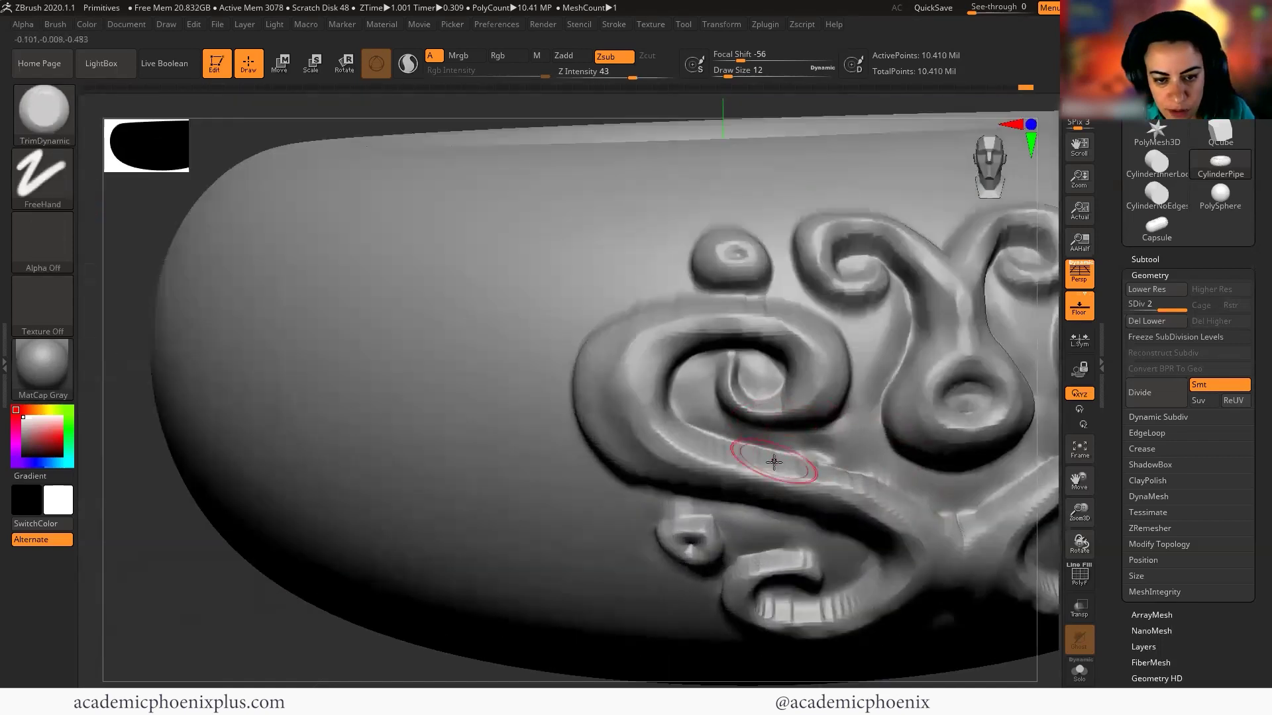
{"action": "key", "text": "ctrl"}
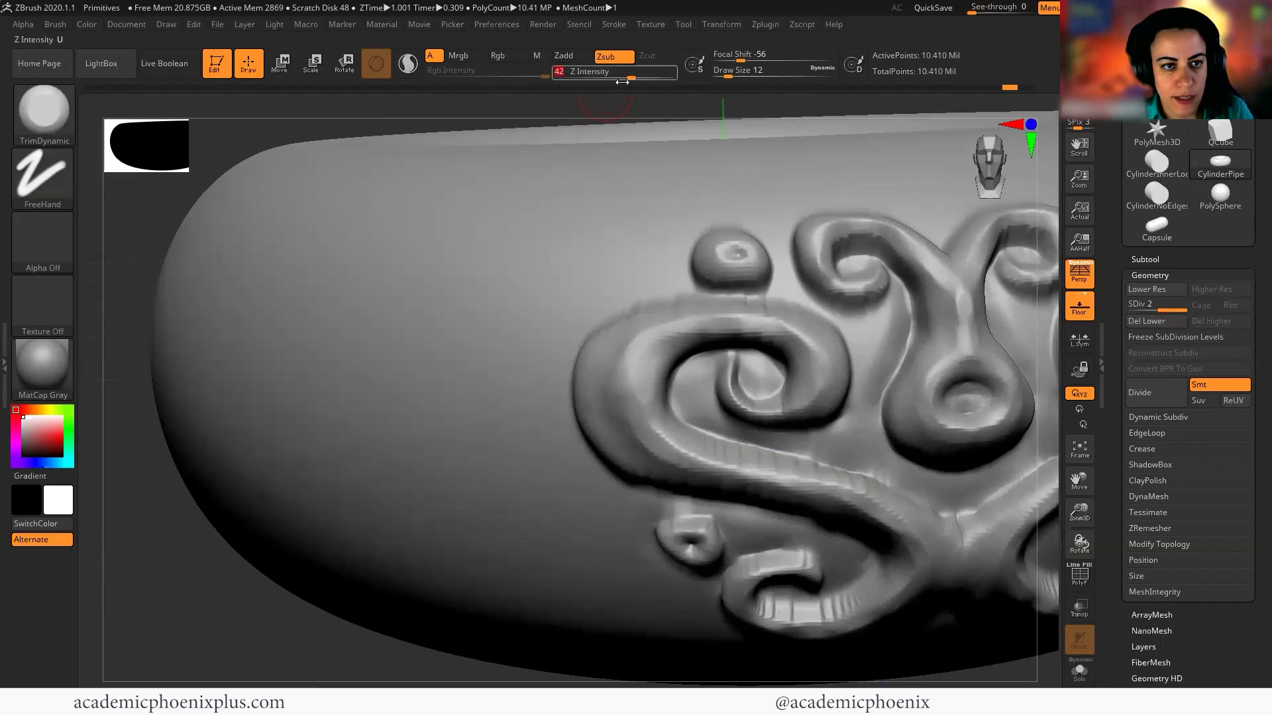
{"action": "left_click_drag", "start_coordinate": [622, 82], "coordinate": [591, 79]}
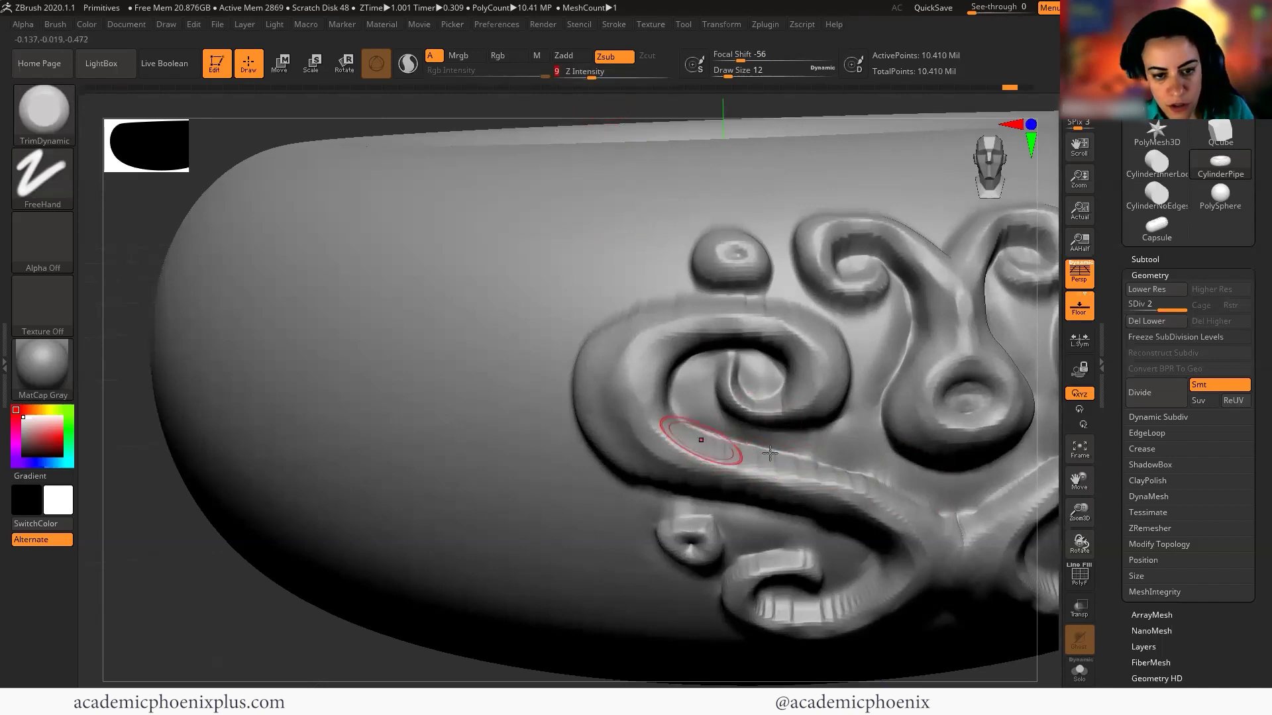
{"action": "mouse_move", "coordinate": [849, 476]}
{"action": "left_mouse_down"}
{"action": "mouse_move", "coordinate": [732, 454]}
{"action": "mouse_move", "coordinate": [681, 387]}
{"action": "mouse_move", "coordinate": [690, 371]}
{"action": "mouse_move", "coordinate": [763, 386]}
{"action": "left_mouse_up"}
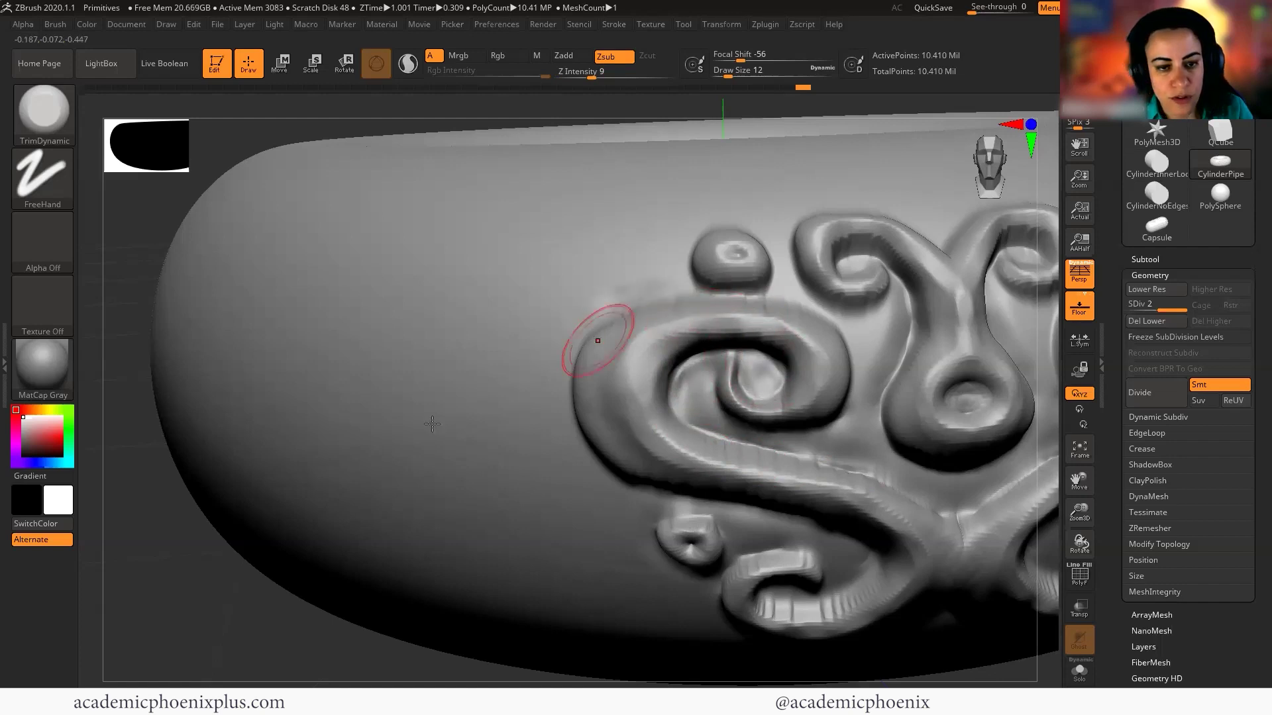
Trim the outer bends and tops of the side scrolls, and smooth the jagged undersides of their long arms.
{"action": "left_click_drag", "start_coordinate": [239, 625], "coordinate": [629, 333]}
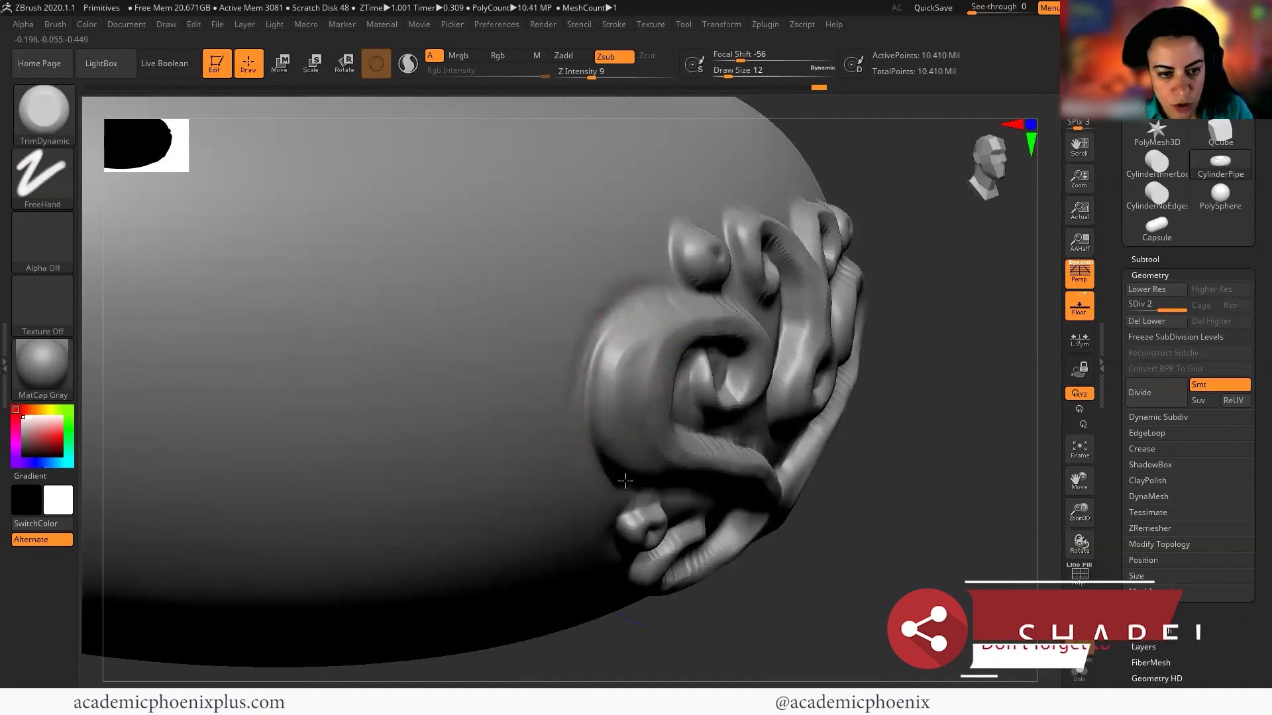
{"action": "mouse_move", "coordinate": [907, 525]}
{"action": "left_mouse_down"}
{"action": "mouse_move", "coordinate": [568, 520]}
{"action": "mouse_move", "coordinate": [677, 544]}
{"action": "left_mouse_up"}
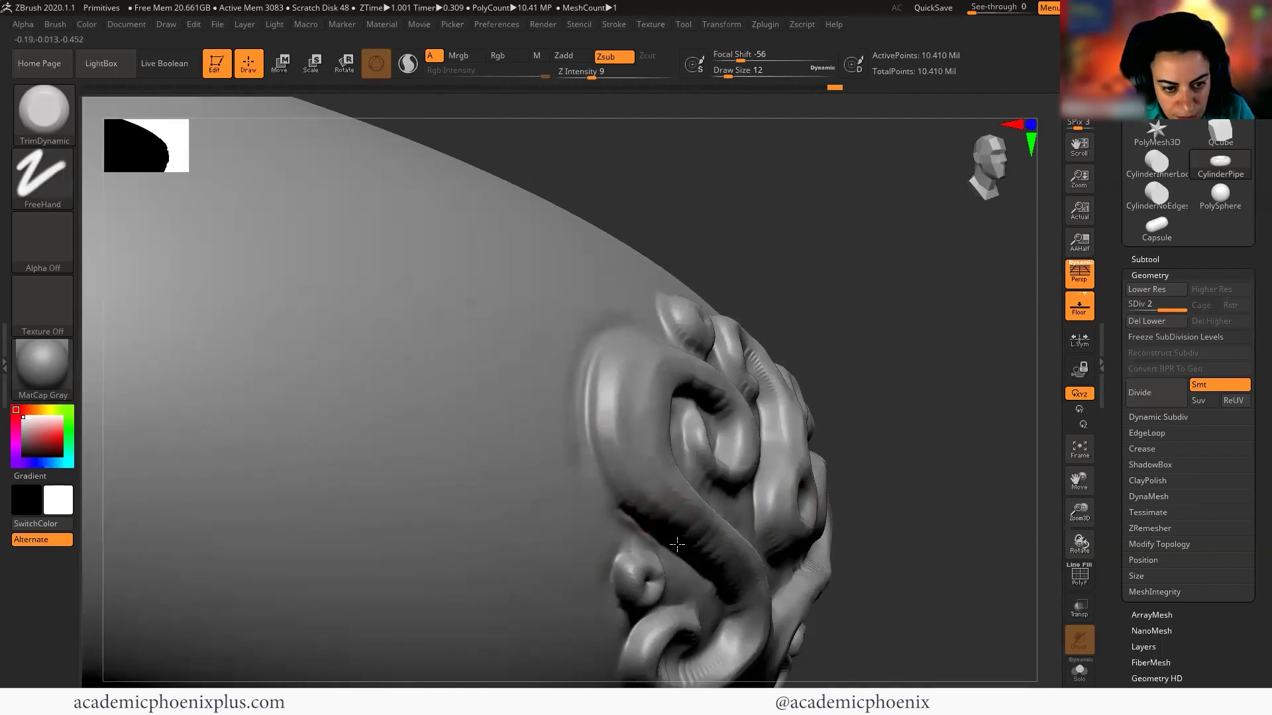
{"action": "left_click_drag", "start_coordinate": [902, 574], "coordinate": [636, 523]}
{"action": "mouse_move", "coordinate": [936, 431]}
{"action": "left_mouse_down"}
{"action": "mouse_move", "coordinate": [953, 463]}
{"action": "mouse_move", "coordinate": [901, 271]}
{"action": "mouse_move", "coordinate": [880, 276]}
{"action": "mouse_move", "coordinate": [940, 285]}
{"action": "left_mouse_up"}
{"action": "mouse_move", "coordinate": [733, 567]}
{"action": "left_mouse_down", "text": "shift"}
{"action": "mouse_move", "coordinate": [734, 586]}
{"action": "mouse_move", "coordinate": [686, 578]}
{"action": "mouse_move", "coordinate": [742, 583]}
{"action": "mouse_move", "coordinate": [653, 497]}
{"action": "mouse_move", "coordinate": [671, 520]}
{"action": "mouse_move", "coordinate": [655, 523]}
{"action": "left_mouse_up", "text": "shift"}
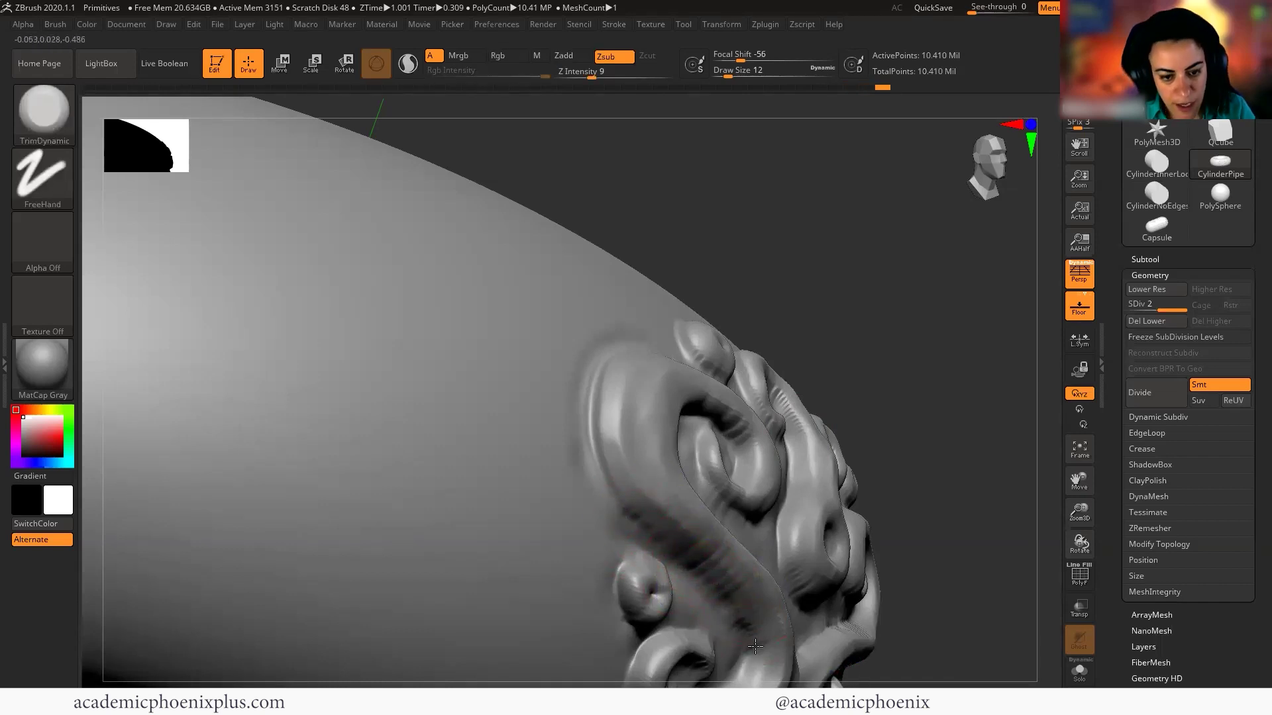
{"action": "left_click_drag", "start_coordinate": [919, 271], "coordinate": [742, 317]}
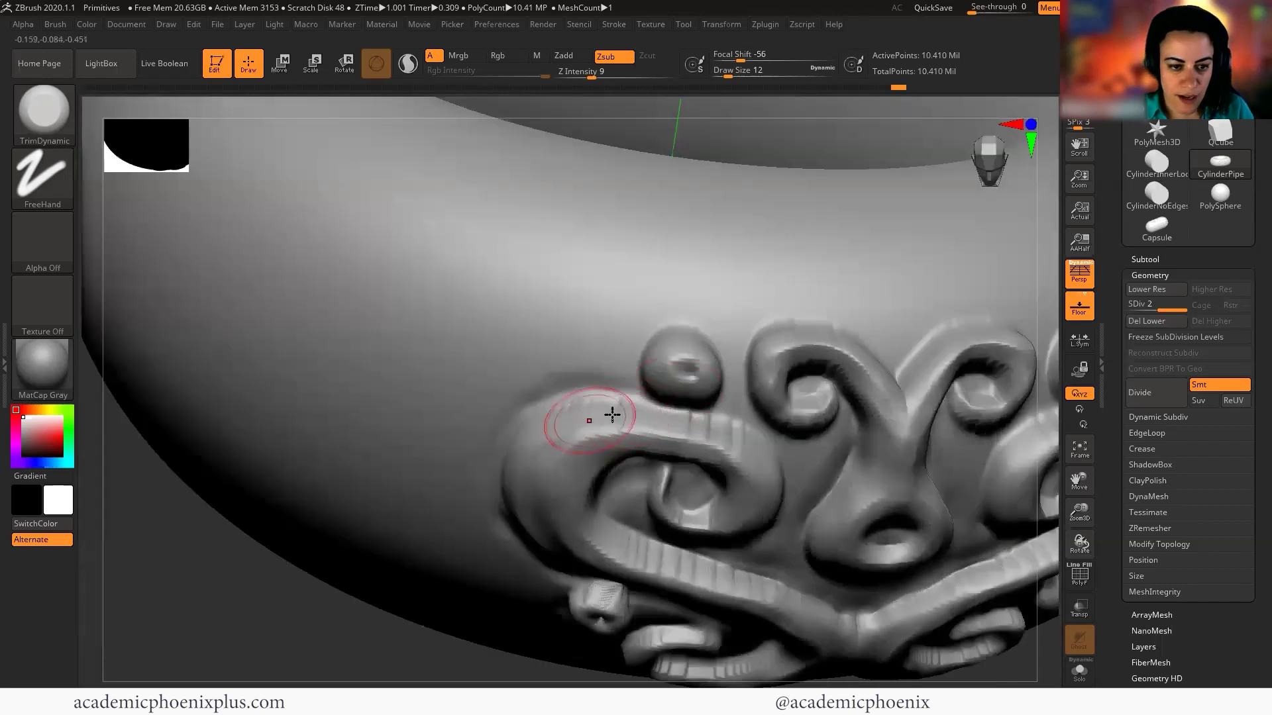
{"action": "mouse_move", "coordinate": [610, 415]}
{"action": "left_mouse_down"}
{"action": "mouse_move", "coordinate": [648, 426]}
{"action": "mouse_move", "coordinate": [608, 421]}
{"action": "left_mouse_up"}
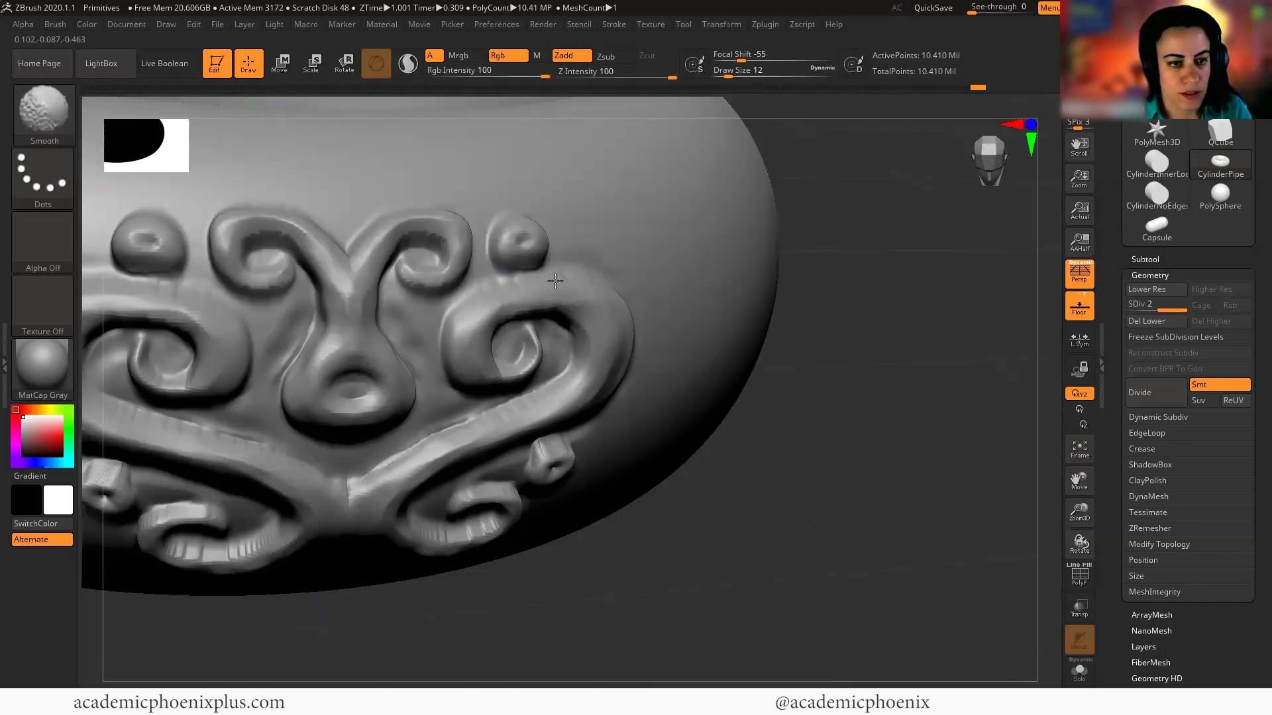
Smooth the side scrolls' outer bends and long arms and the recess beneath the central teardrop with the Smooth brush.
{"action": "mouse_move", "coordinate": [555, 280]}
{"action": "left_mouse_down", "text": "shift"}
{"action": "mouse_move", "coordinate": [605, 279]}
{"action": "mouse_move", "coordinate": [564, 278]}
{"action": "mouse_move", "coordinate": [589, 283]}
{"action": "left_mouse_up", "text": "shift"}
{"action": "left_click_drag", "start_coordinate": [514, 411], "coordinate": [486, 423], "text": "shift"}
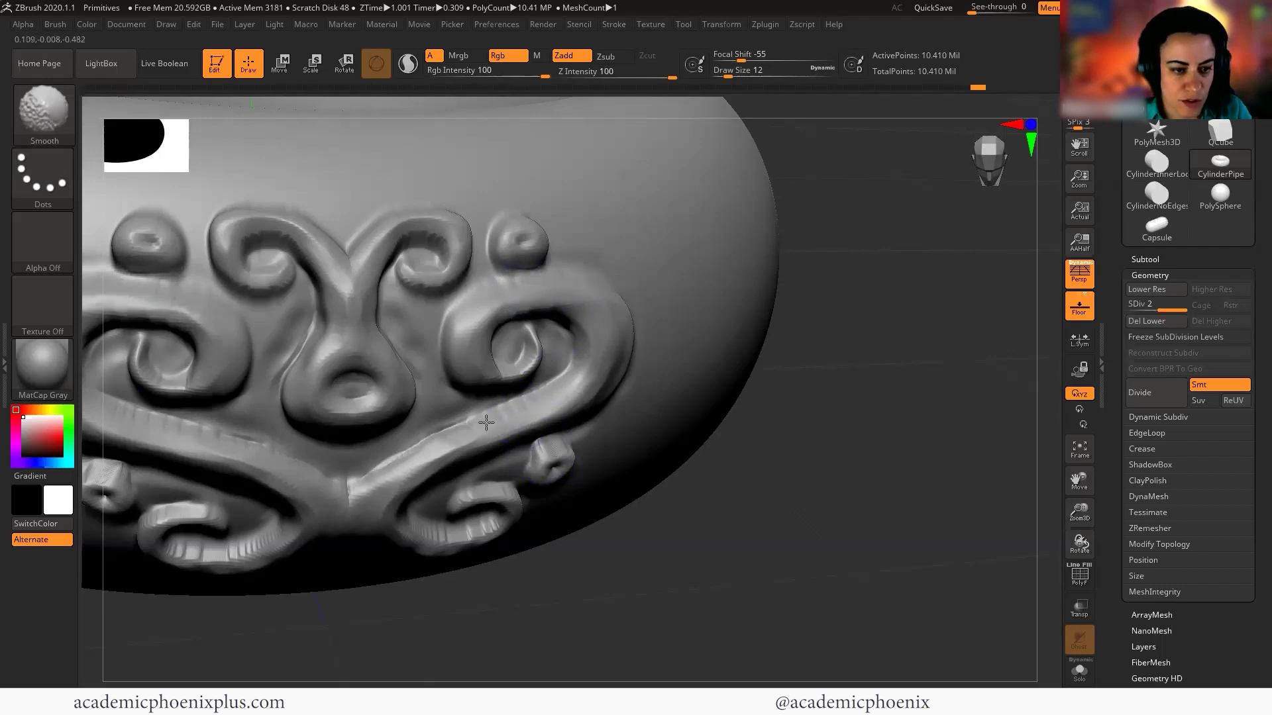
{"action": "mouse_move", "coordinate": [553, 396]}
{"action": "left_mouse_down", "text": "shift"}
{"action": "mouse_move", "coordinate": [439, 441]}
{"action": "mouse_move", "coordinate": [528, 404]}
{"action": "mouse_move", "coordinate": [502, 425]}
{"action": "mouse_move", "coordinate": [516, 350]}
{"action": "mouse_move", "coordinate": [568, 376]}
{"action": "left_mouse_up", "text": "shift"}
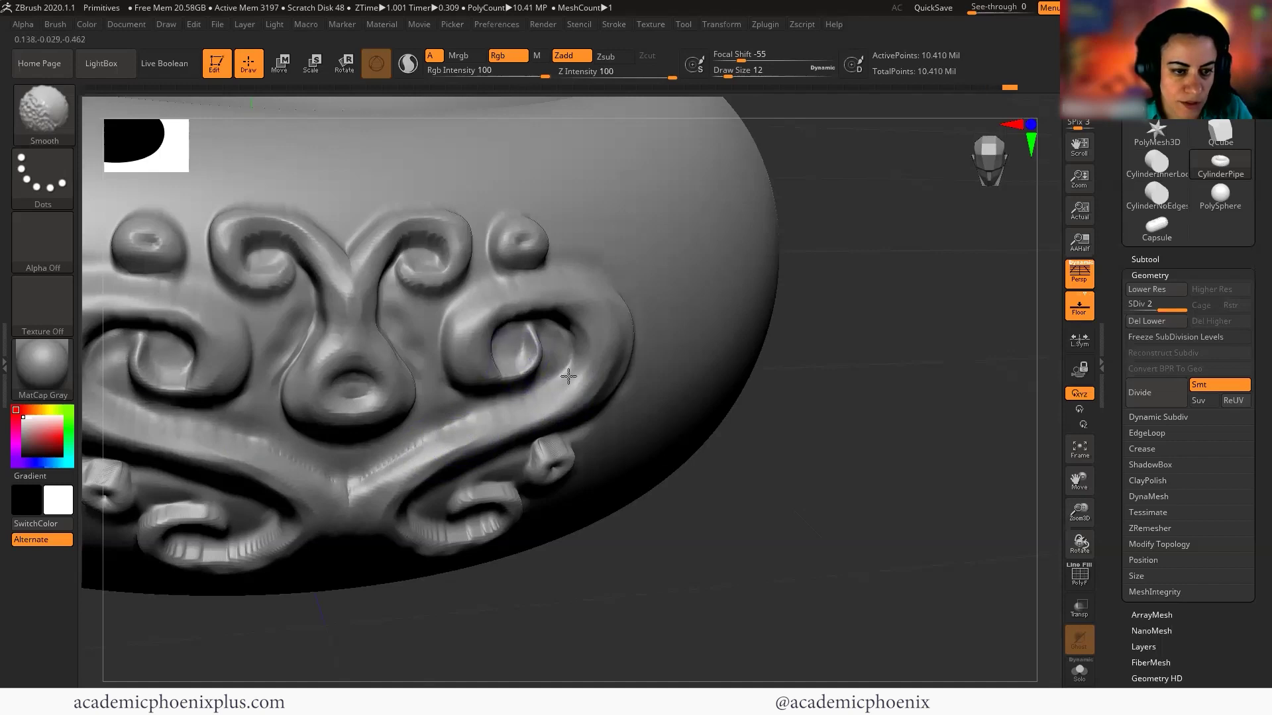
{"action": "left_click_drag", "start_coordinate": [351, 393], "coordinate": [369, 394], "text": "shift"}
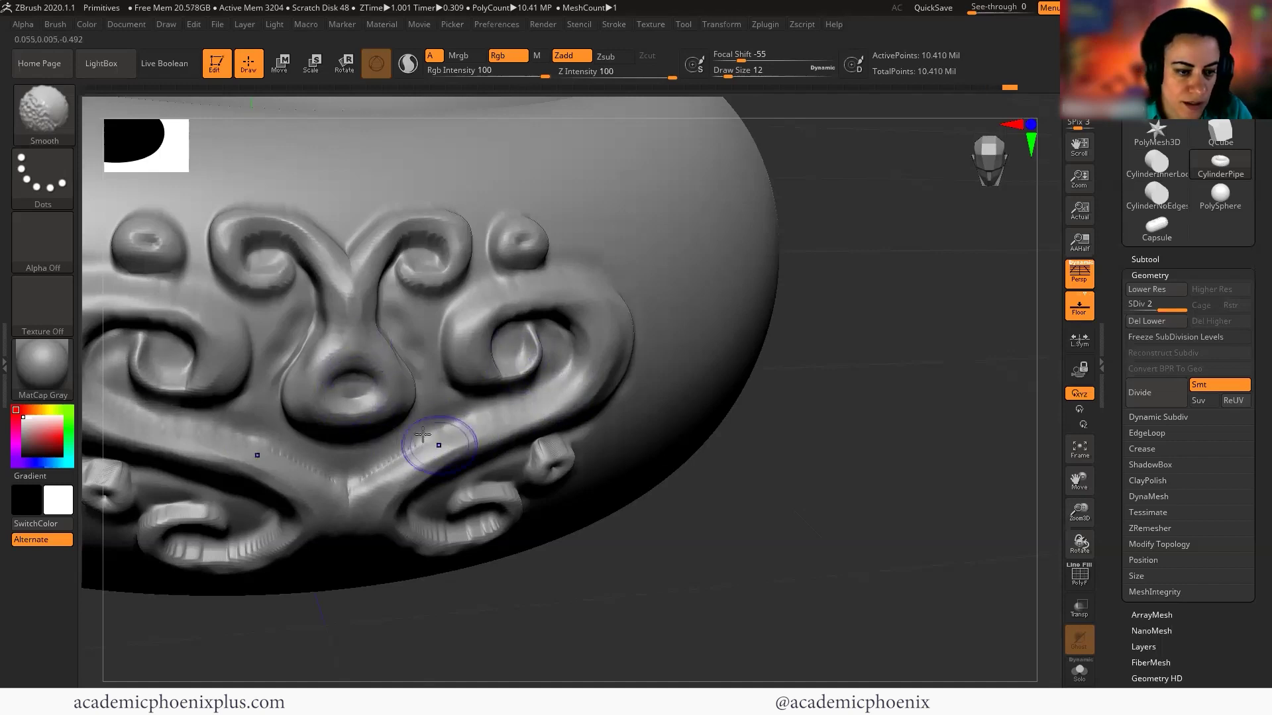
{"action": "left_click_drag", "start_coordinate": [437, 442], "coordinate": [350, 468], "text": "shift"}
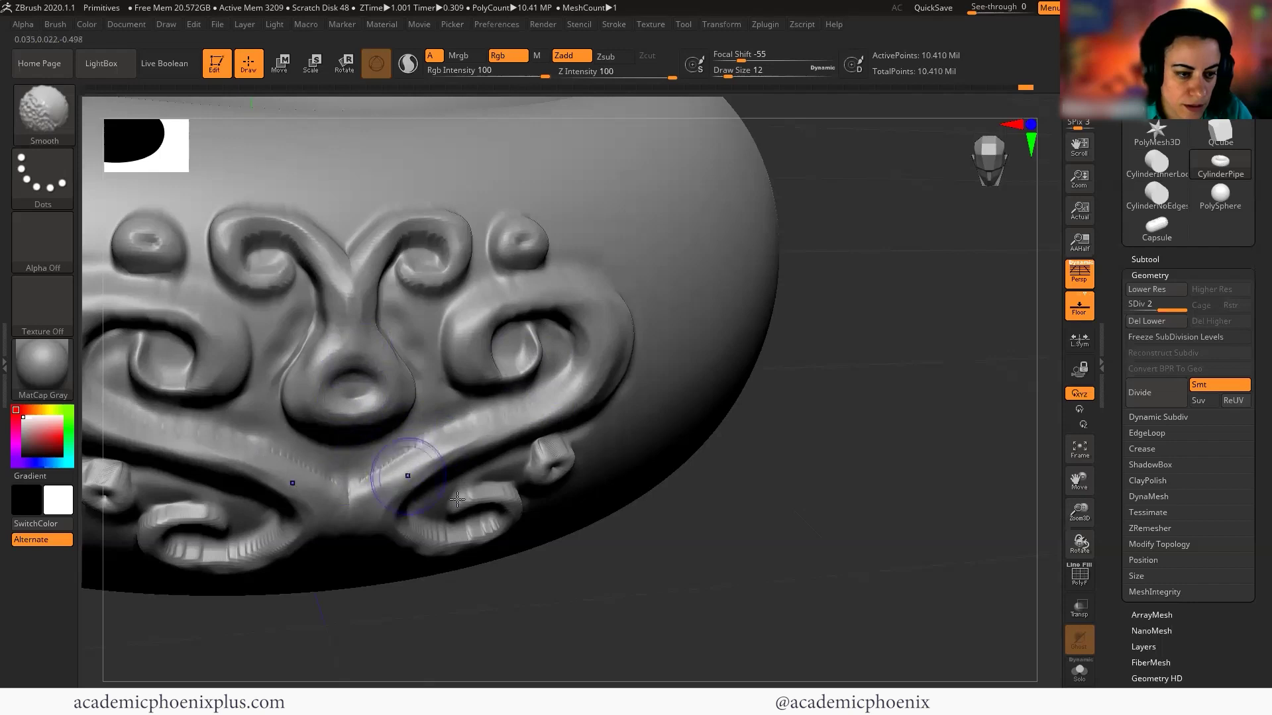
Smooth the recesses around the central stem and the sides of the upper curls from an angled view.
{"action": "mouse_move", "coordinate": [490, 637]}
{"action": "left_mouse_down"}
{"action": "mouse_move", "coordinate": [444, 542]}
{"action": "mouse_move", "coordinate": [481, 535]}
{"action": "mouse_move", "coordinate": [457, 550]}
{"action": "mouse_move", "coordinate": [420, 541]}
{"action": "mouse_move", "coordinate": [563, 451]}
{"action": "left_mouse_up"}
{"action": "left_click_drag", "start_coordinate": [592, 553], "coordinate": [468, 454]}
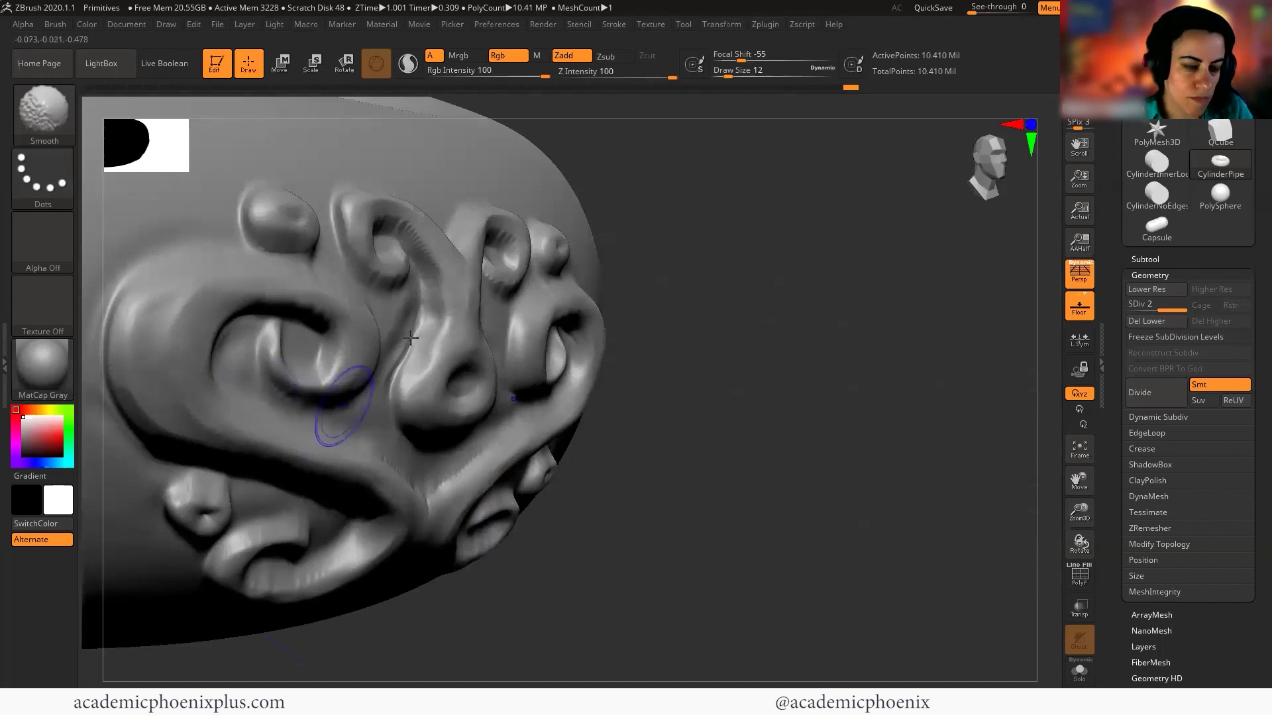
{"action": "left_click_drag", "start_coordinate": [737, 292], "coordinate": [420, 275], "text": "shift"}
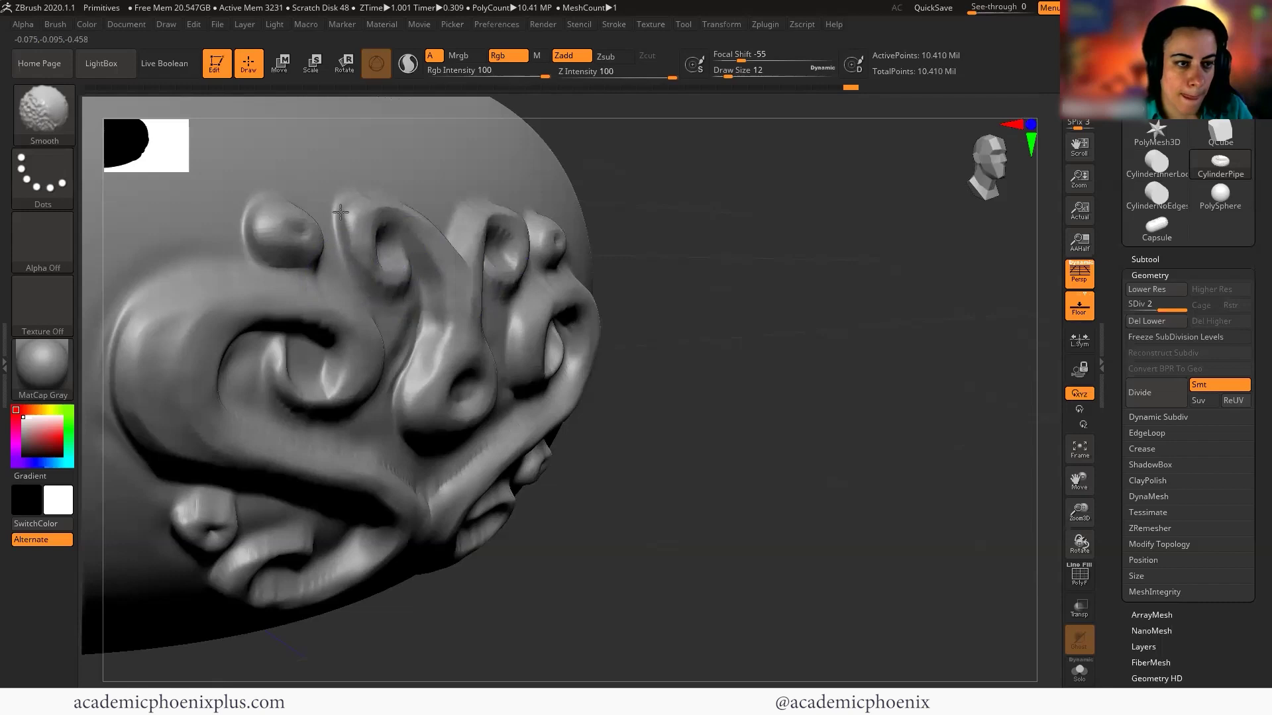
{"action": "left_click_drag", "start_coordinate": [340, 212], "coordinate": [318, 229], "text": "shift"}
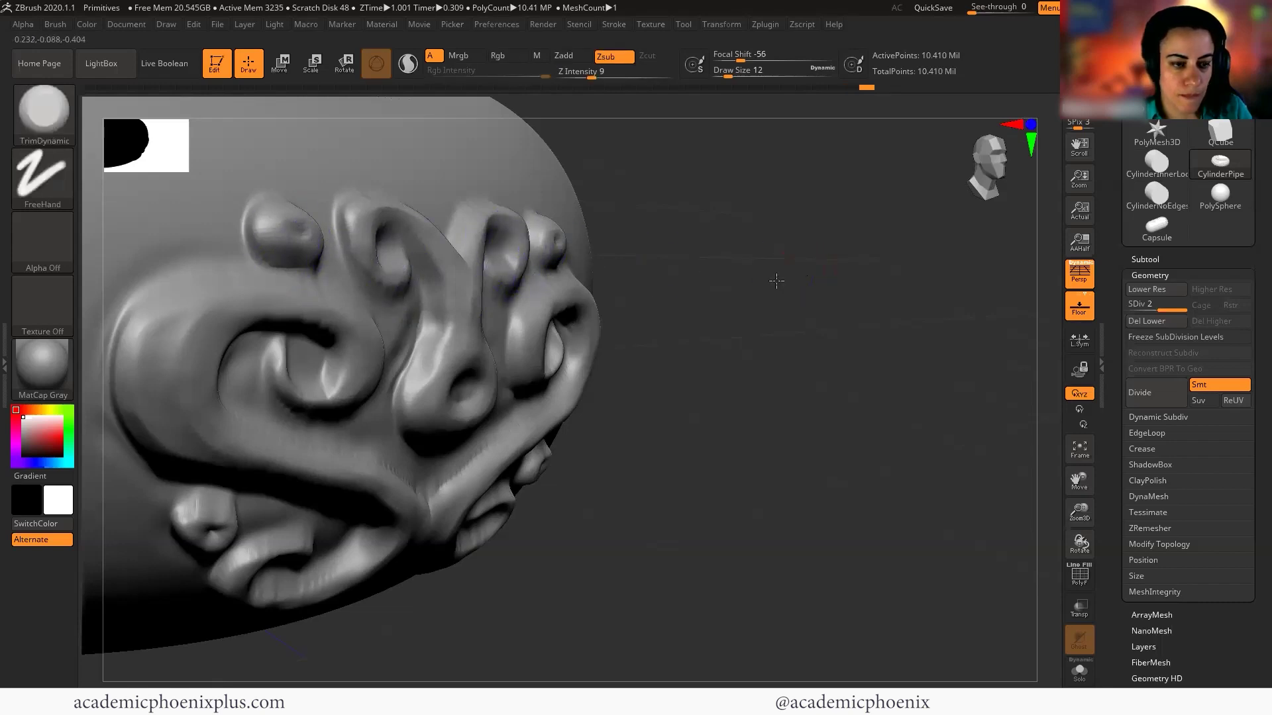
Flatten the remaining ridges along the side scrolls and their long arms with TrimDynamic at Z Intensity 9.
{"action": "left_click_drag", "start_coordinate": [776, 281], "coordinate": [638, 351]}
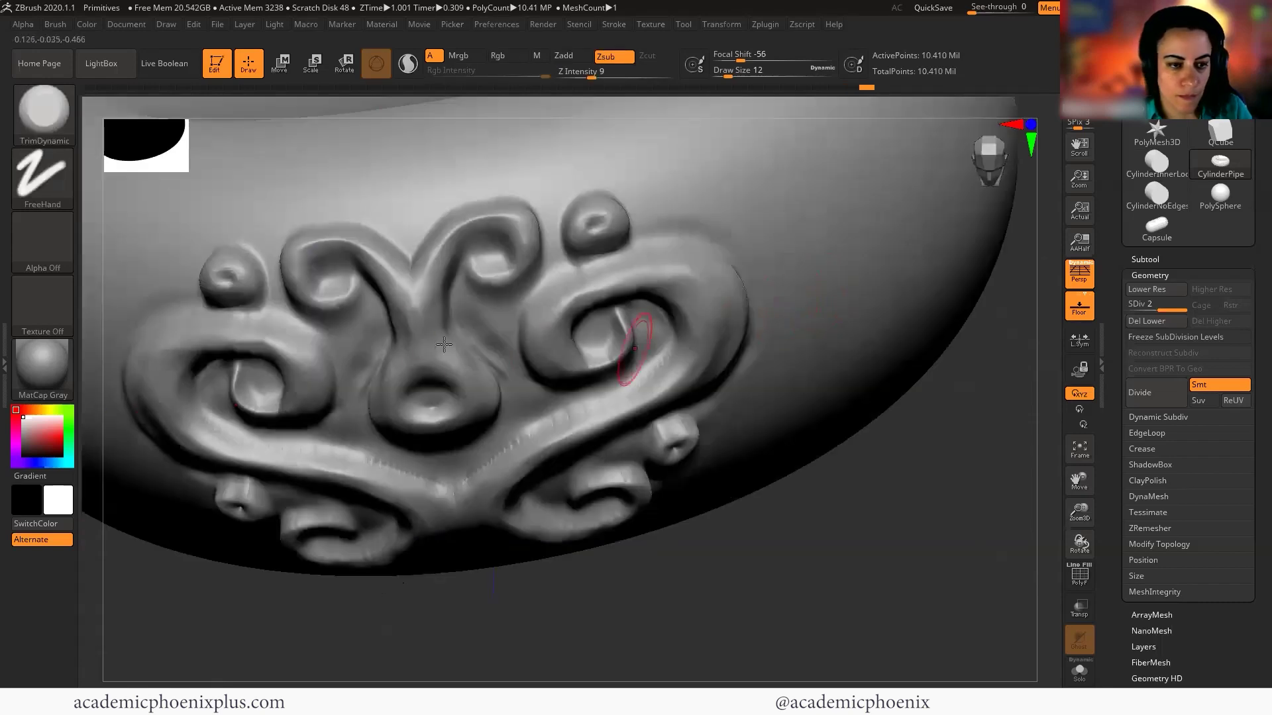
{"action": "left_click", "coordinate": [35, 118]}
{"action": "left_click", "coordinate": [744, 460]}
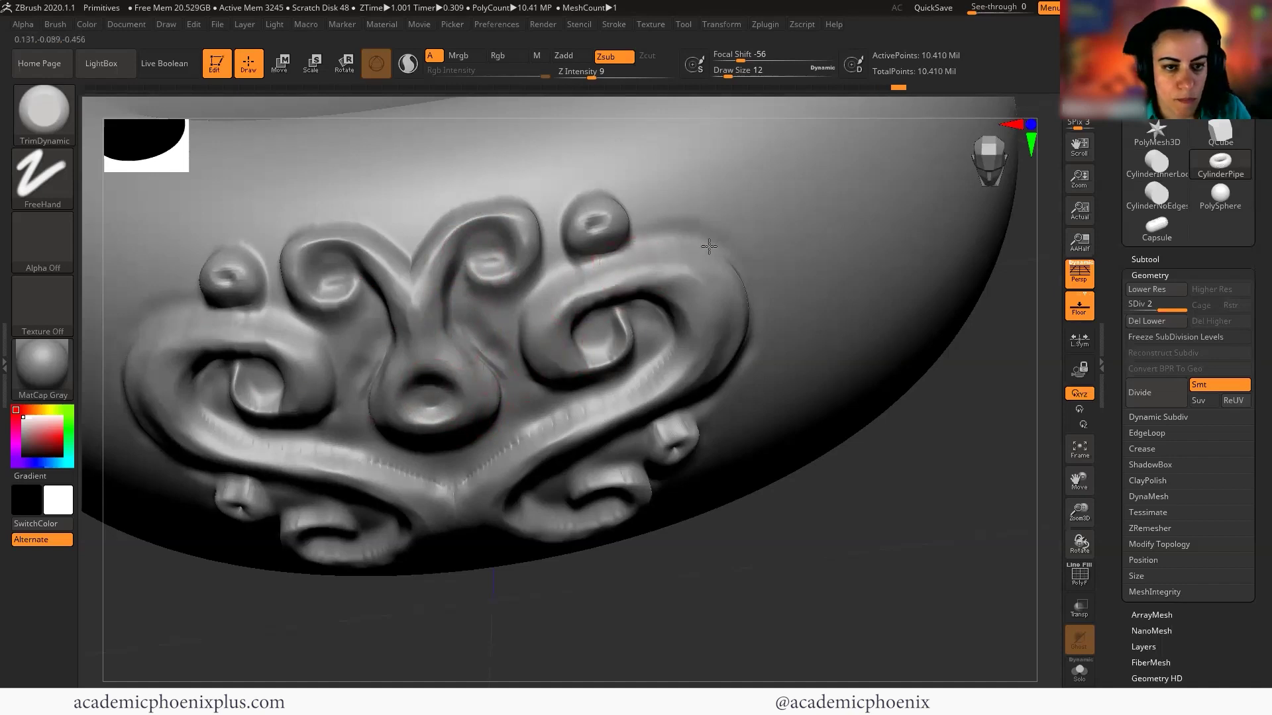
{"action": "mouse_move", "coordinate": [767, 460]}
{"action": "right_mouse_down"}
{"action": "mouse_move", "coordinate": [768, 427]}
{"action": "mouse_move", "coordinate": [516, 492]}
{"action": "right_mouse_up"}
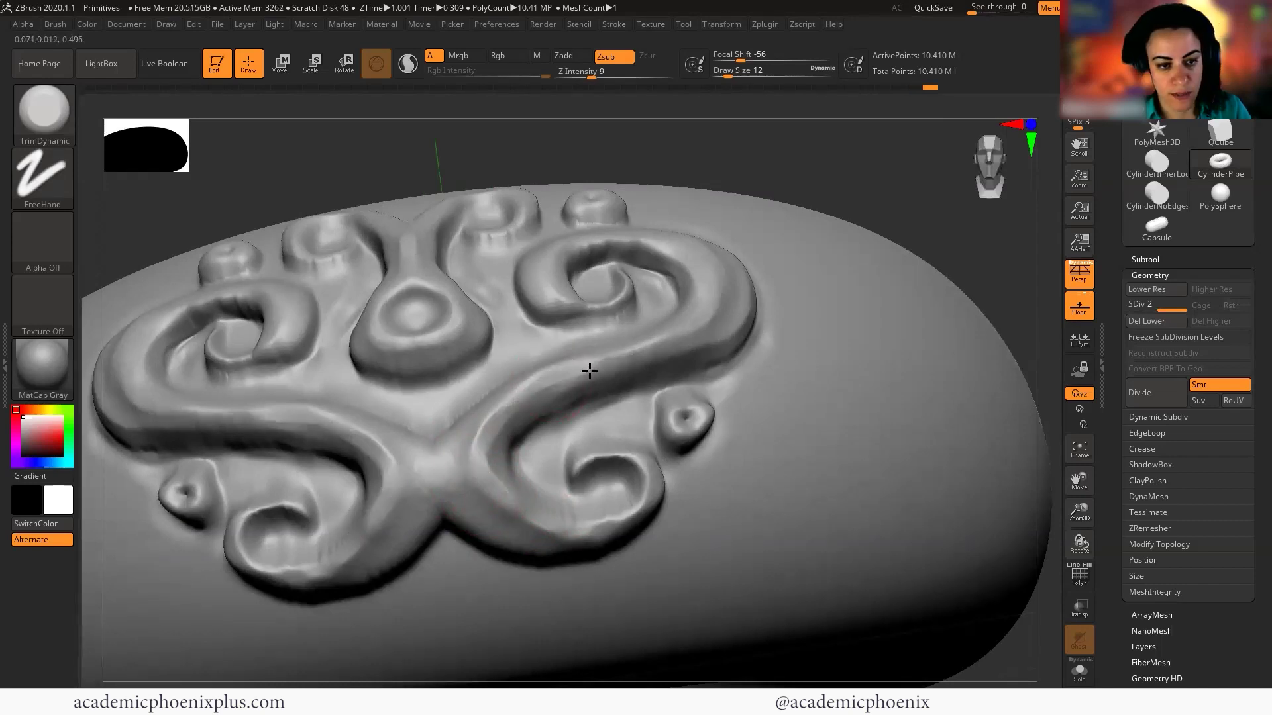
{"action": "left_click_drag", "start_coordinate": [903, 181], "coordinate": [837, 176]}
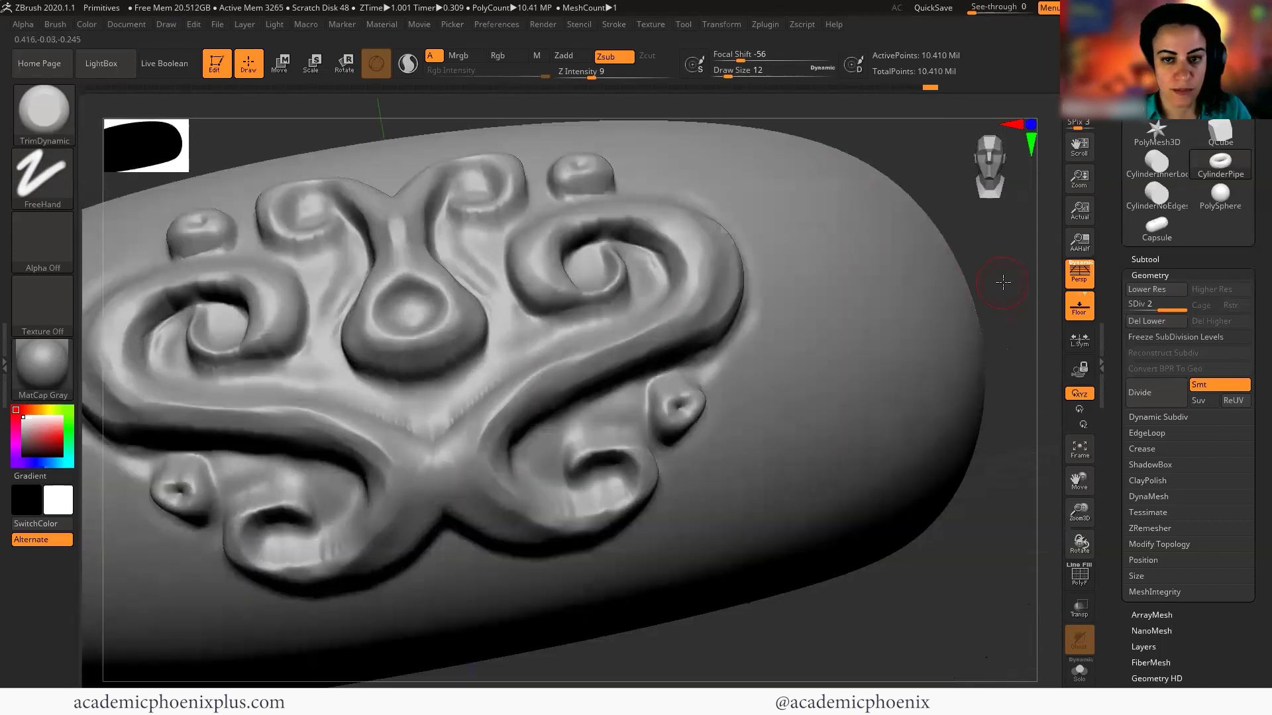
{"action": "mouse_move", "coordinate": [985, 252]}
{"action": "left_mouse_down", "text": "alt"}
{"action": "mouse_move", "coordinate": [963, 236]}
{"action": "mouse_move", "coordinate": [967, 448]}
{"action": "left_mouse_up", "text": "alt"}
{"action": "mouse_move", "coordinate": [948, 490]}
{"action": "left_mouse_down", "text": "shift"}
{"action": "mouse_move", "coordinate": [749, 482]}
{"action": "mouse_move", "coordinate": [864, 478]}
{"action": "mouse_move", "coordinate": [798, 511]}
{"action": "mouse_move", "coordinate": [820, 491]}
{"action": "mouse_move", "coordinate": [798, 493]}
{"action": "mouse_move", "coordinate": [789, 508]}
{"action": "mouse_move", "coordinate": [971, 455]}
{"action": "mouse_move", "coordinate": [933, 521]}
{"action": "mouse_move", "coordinate": [825, 493]}
{"action": "left_mouse_up", "text": "shift"}
{"action": "mouse_move", "coordinate": [836, 537]}
{"action": "left_mouse_down"}
{"action": "mouse_move", "coordinate": [729, 607]}
{"action": "mouse_move", "coordinate": [755, 606]}
{"action": "mouse_move", "coordinate": [686, 557]}
{"action": "left_mouse_up"}
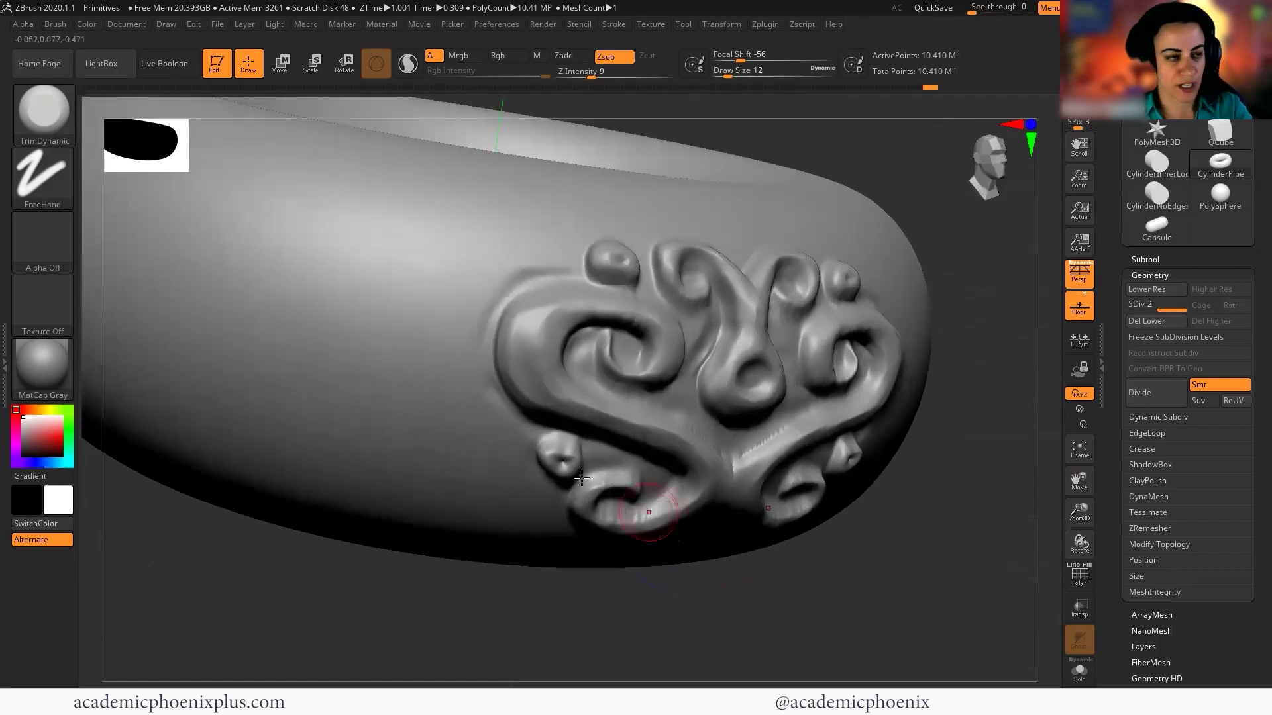
Build up the surface above and between the upper curls with ClayBuildup at Z Intensity 4, and smooth it.
{"action": "left_click", "coordinate": [49, 106]}
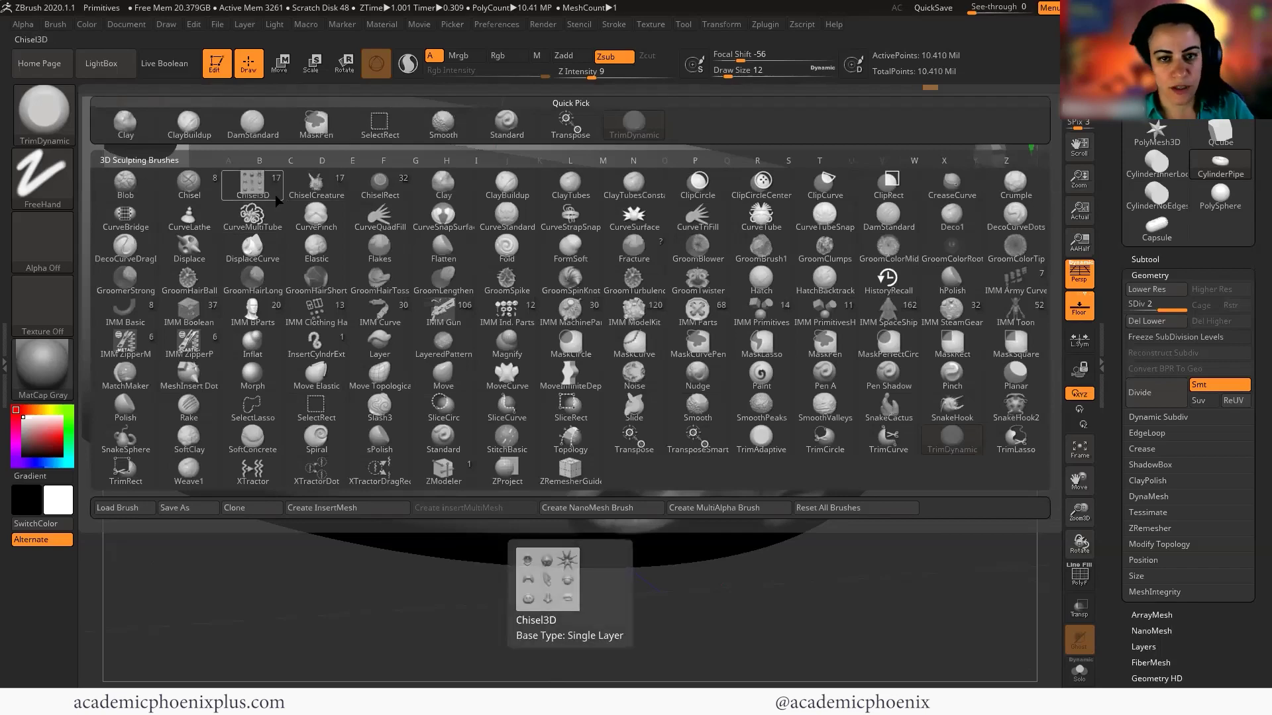
{"action": "left_click", "coordinate": [188, 123]}
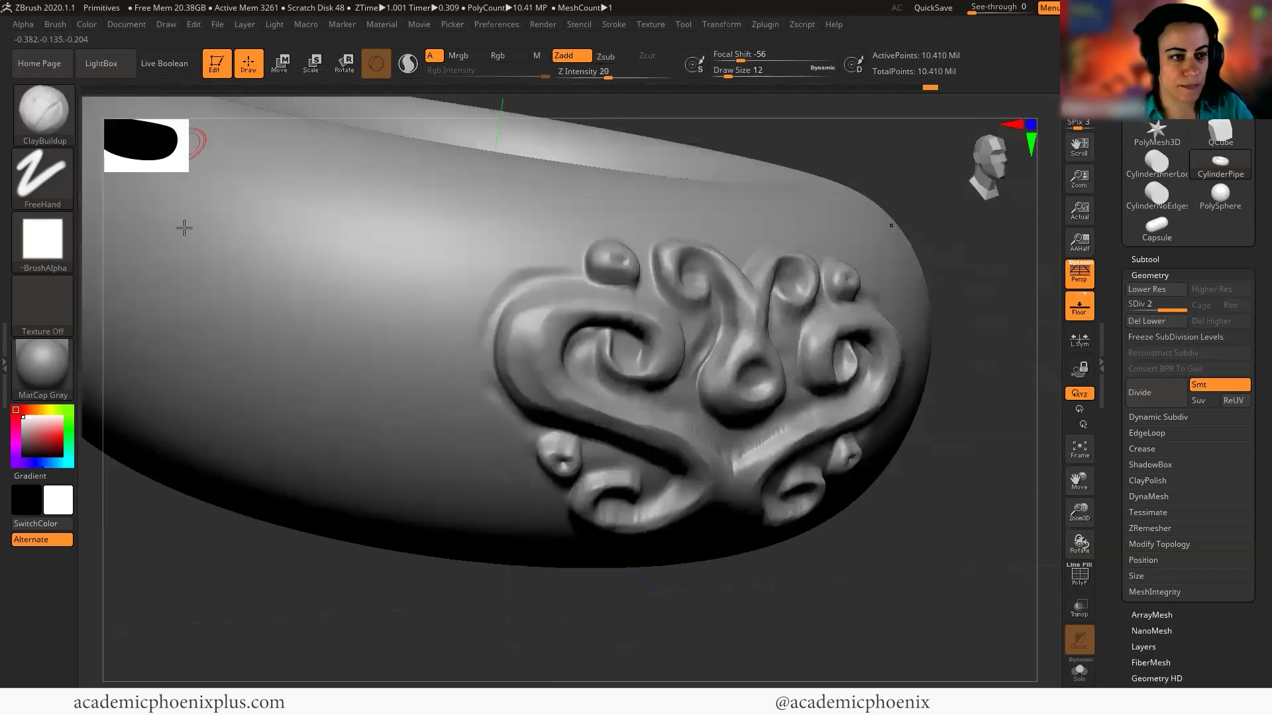
{"action": "mouse_move", "coordinate": [556, 248]}
{"action": "left_mouse_down"}
{"action": "mouse_move", "coordinate": [486, 273]}
{"action": "mouse_move", "coordinate": [454, 310]}
{"action": "left_mouse_up"}
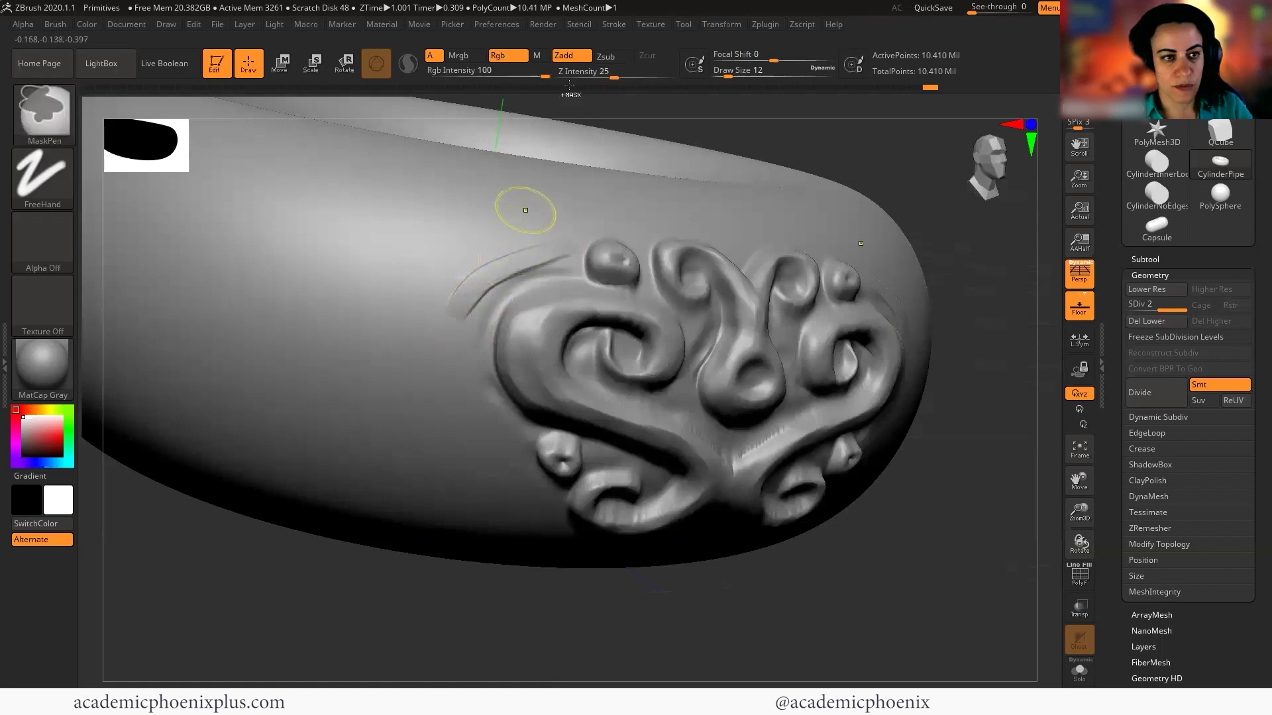
{"action": "key", "text": "ctrl+z"}
{"action": "left_click_drag", "start_coordinate": [586, 79], "coordinate": [577, 79]}
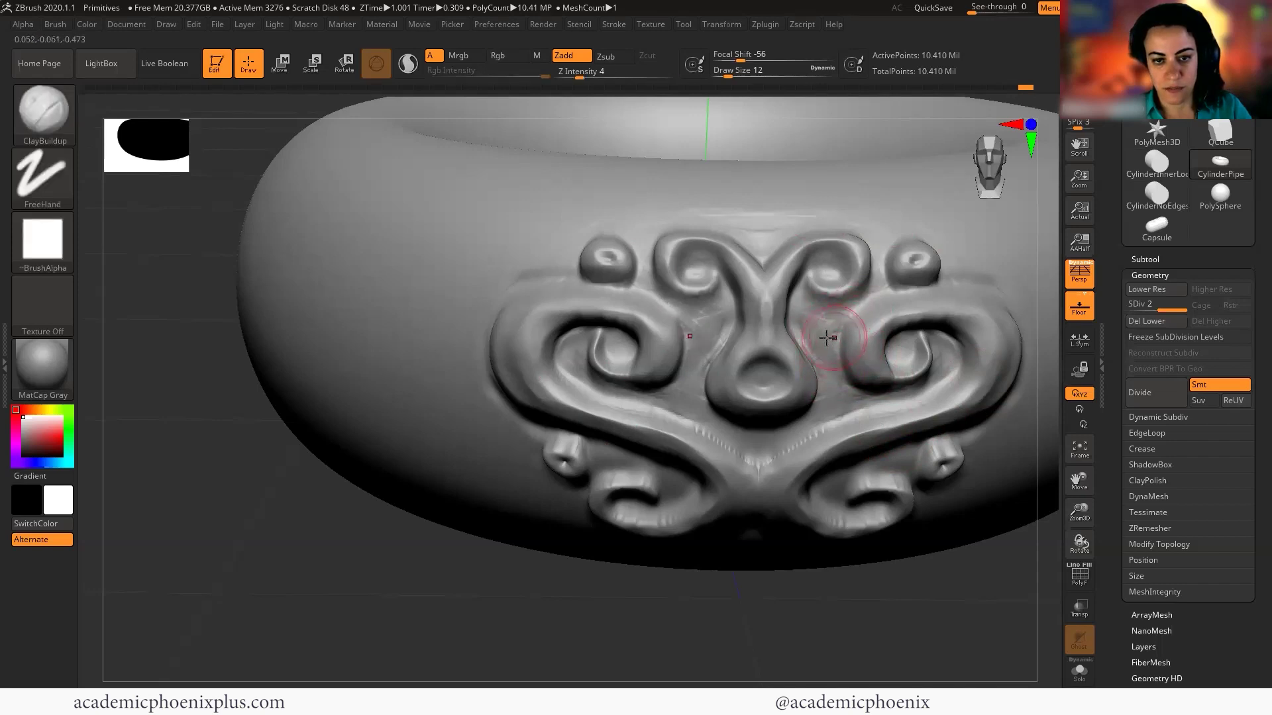
{"action": "key", "text": "shift"}
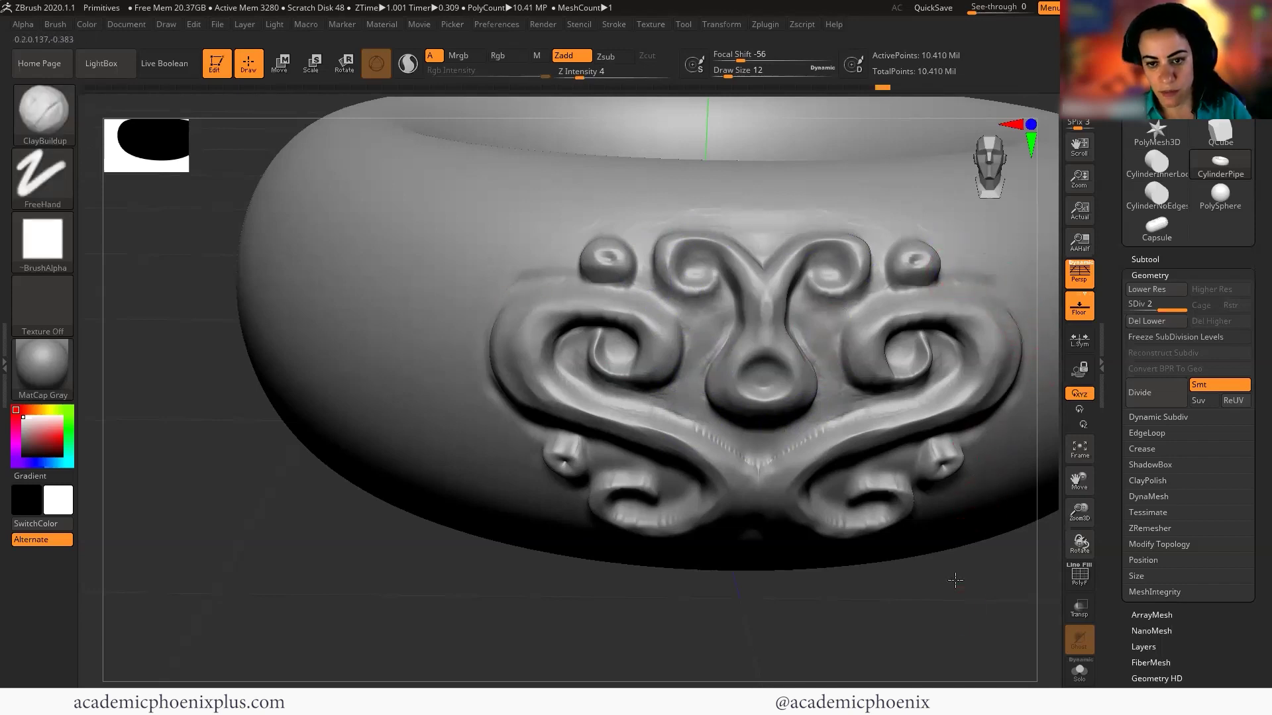
Blend the ring surface below the ornament and around the side scrolls' outer edges with light ClayBuildup and Smooth strokes.
{"action": "left_click_drag", "start_coordinate": [953, 583], "coordinate": [855, 488]}
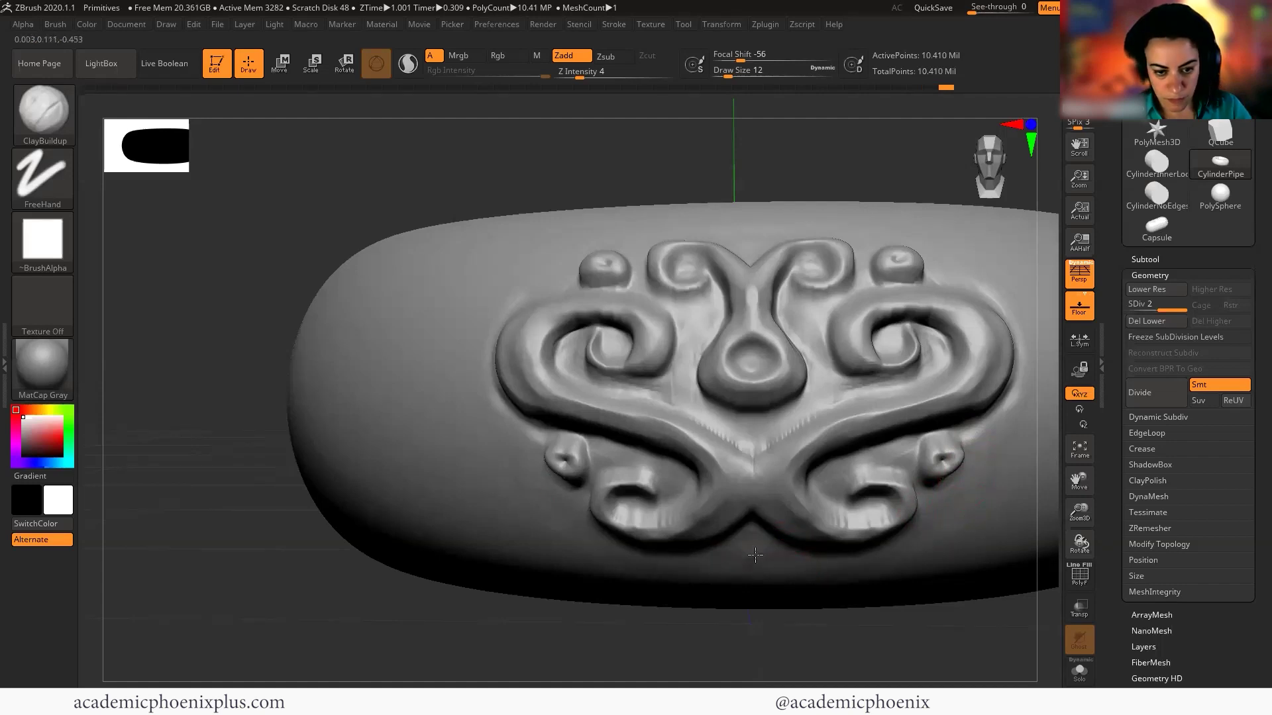
{"action": "key", "text": "shift"}
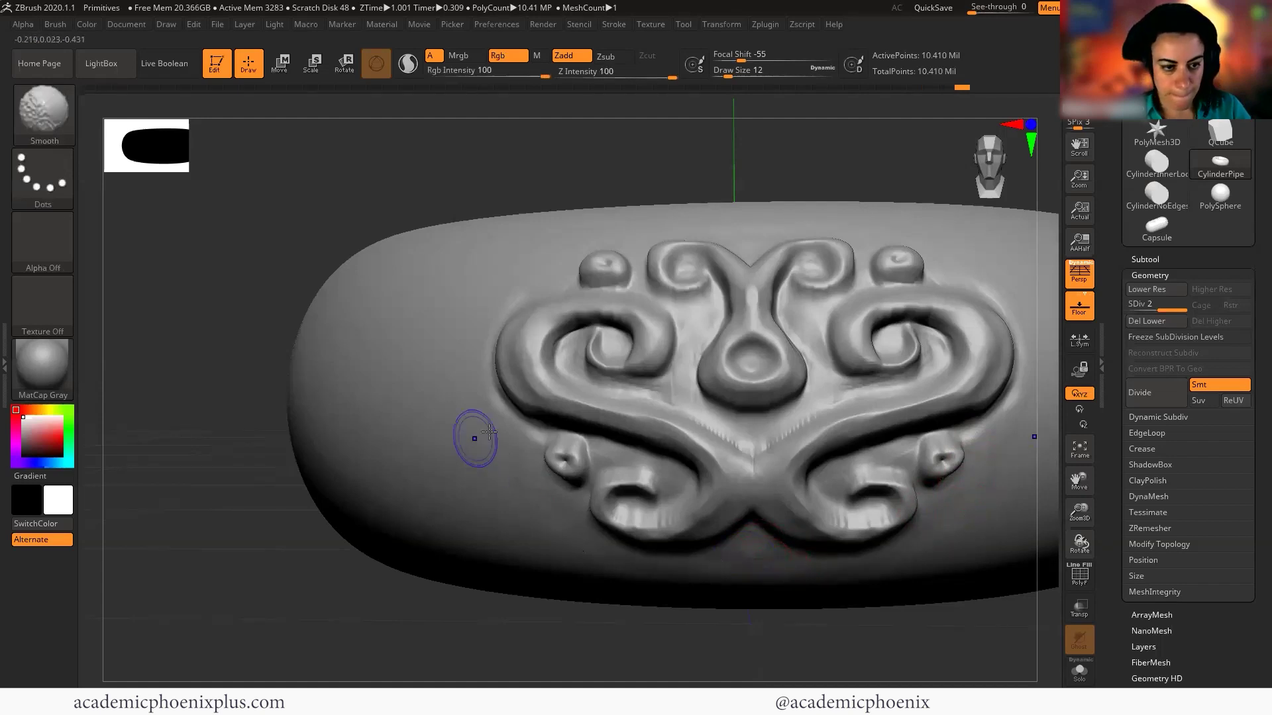
{"action": "right_click_drag", "start_coordinate": [565, 479], "coordinate": [630, 480]}
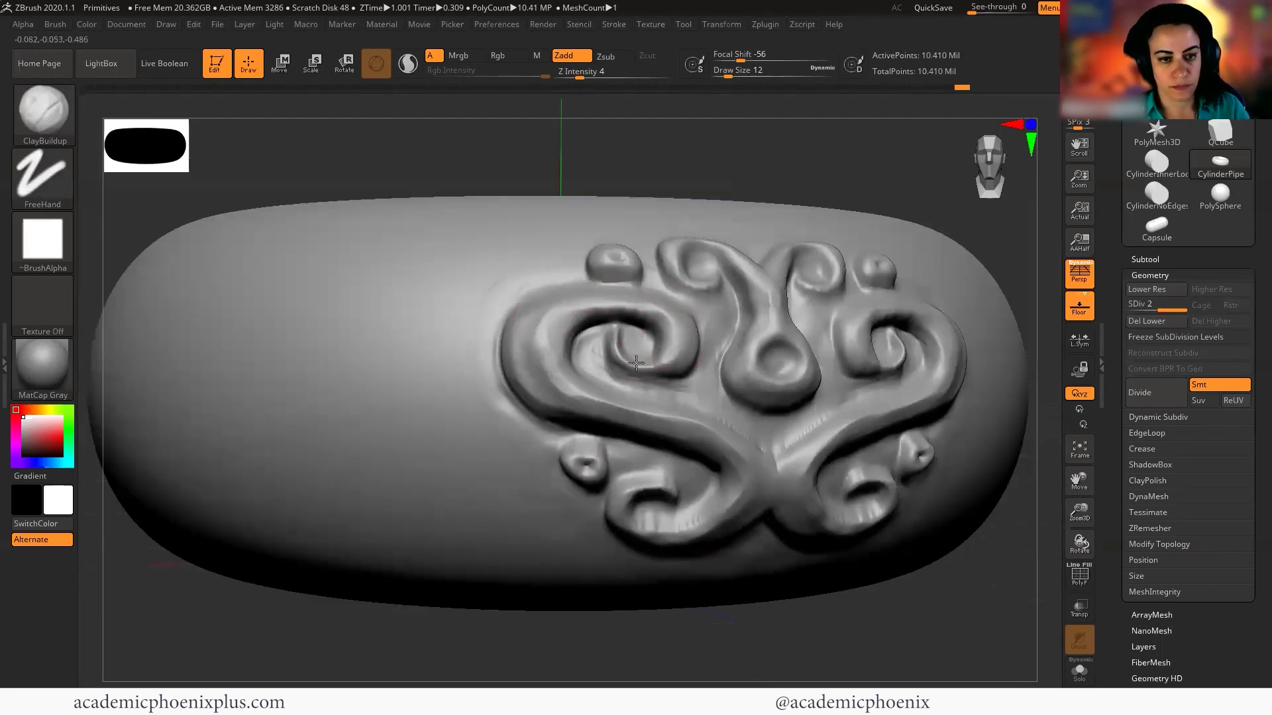
{"action": "left_click_drag", "start_coordinate": [615, 423], "coordinate": [766, 457]}
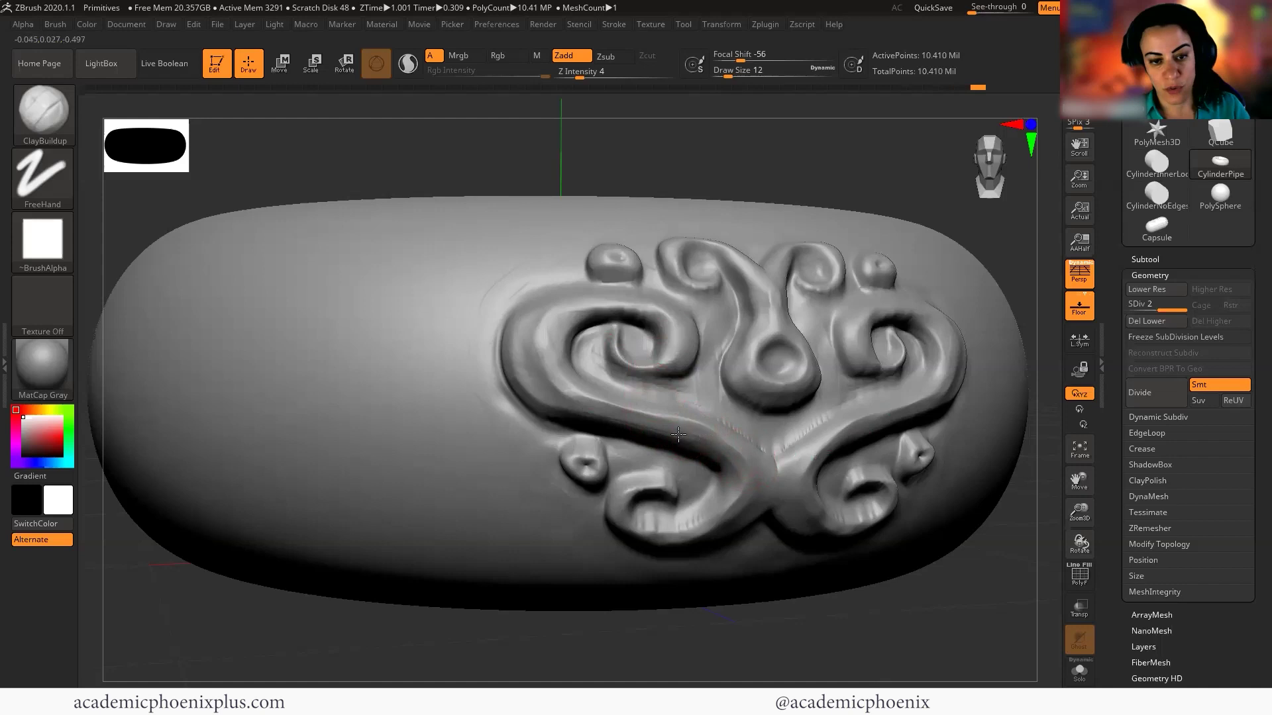
{"action": "left_click_drag", "start_coordinate": [641, 526], "coordinate": [787, 483]}
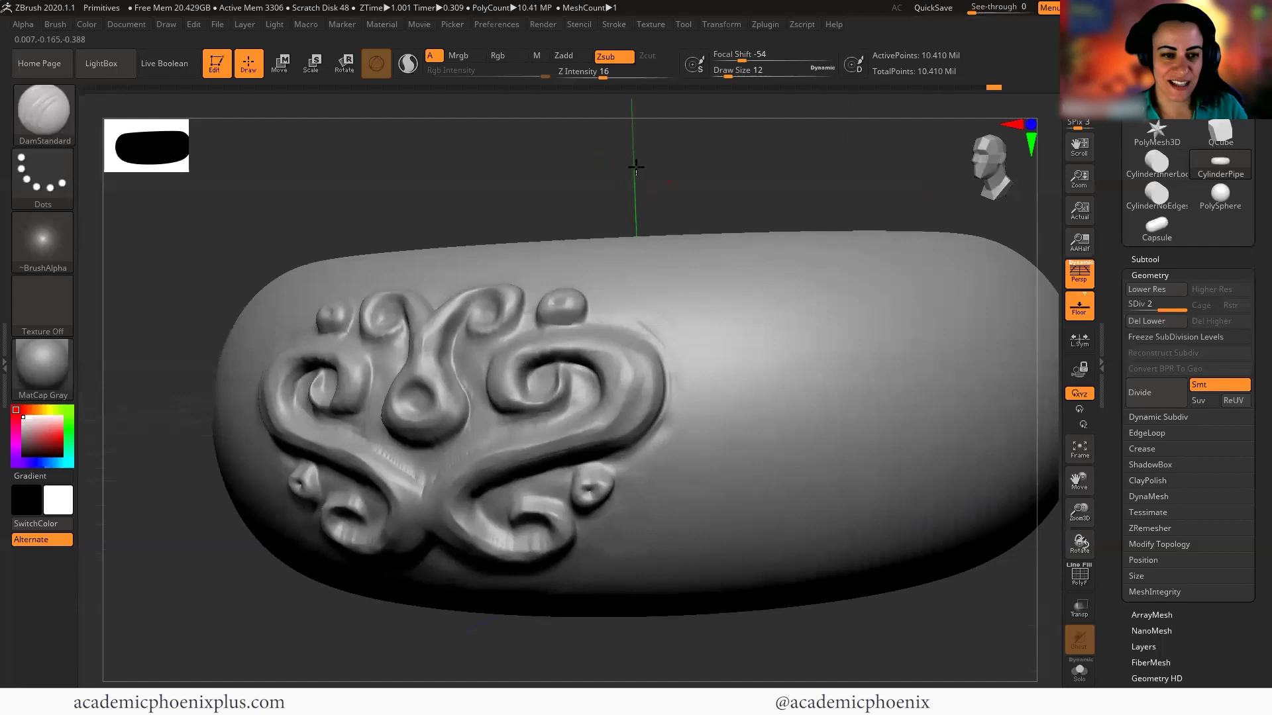
Engrave fine lines between the central stem and side scrolls with DamStandard at Z Intensity 30, Focal Shift -63 and Draw Size 4.
{"action": "left_click_drag", "start_coordinate": [636, 167], "coordinate": [209, 168]}
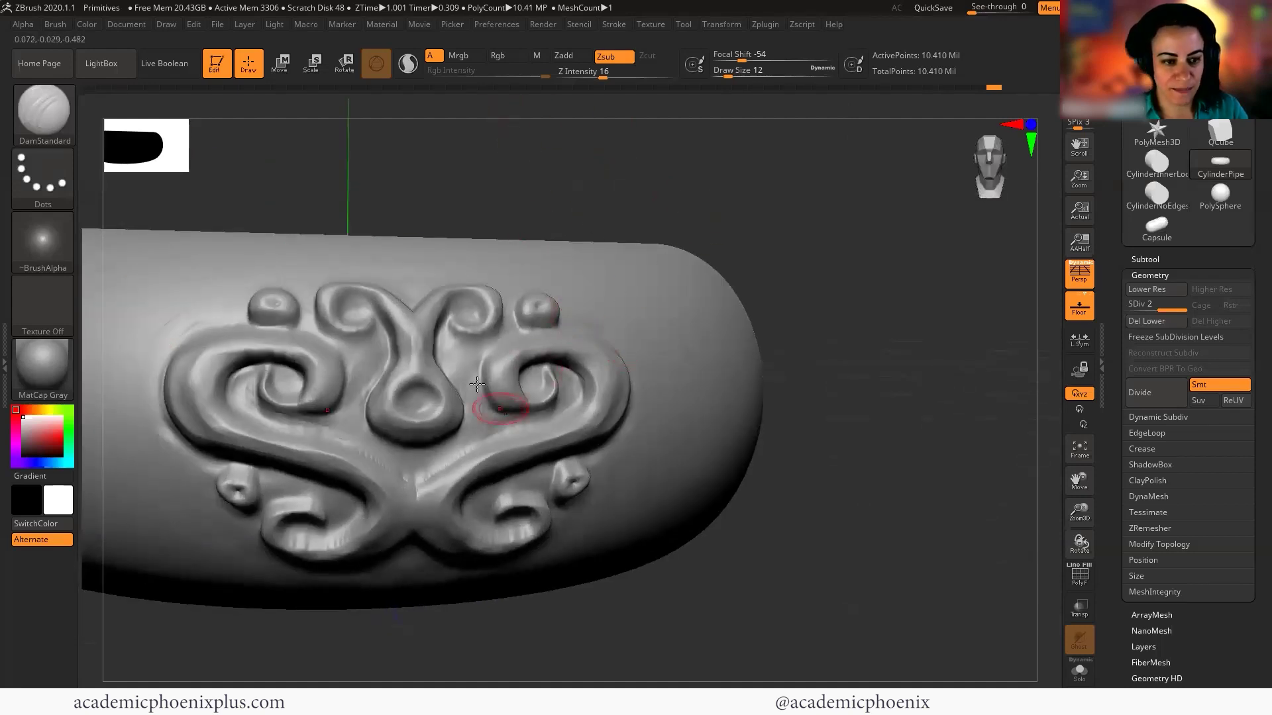
{"action": "key", "text": "ctrl"}
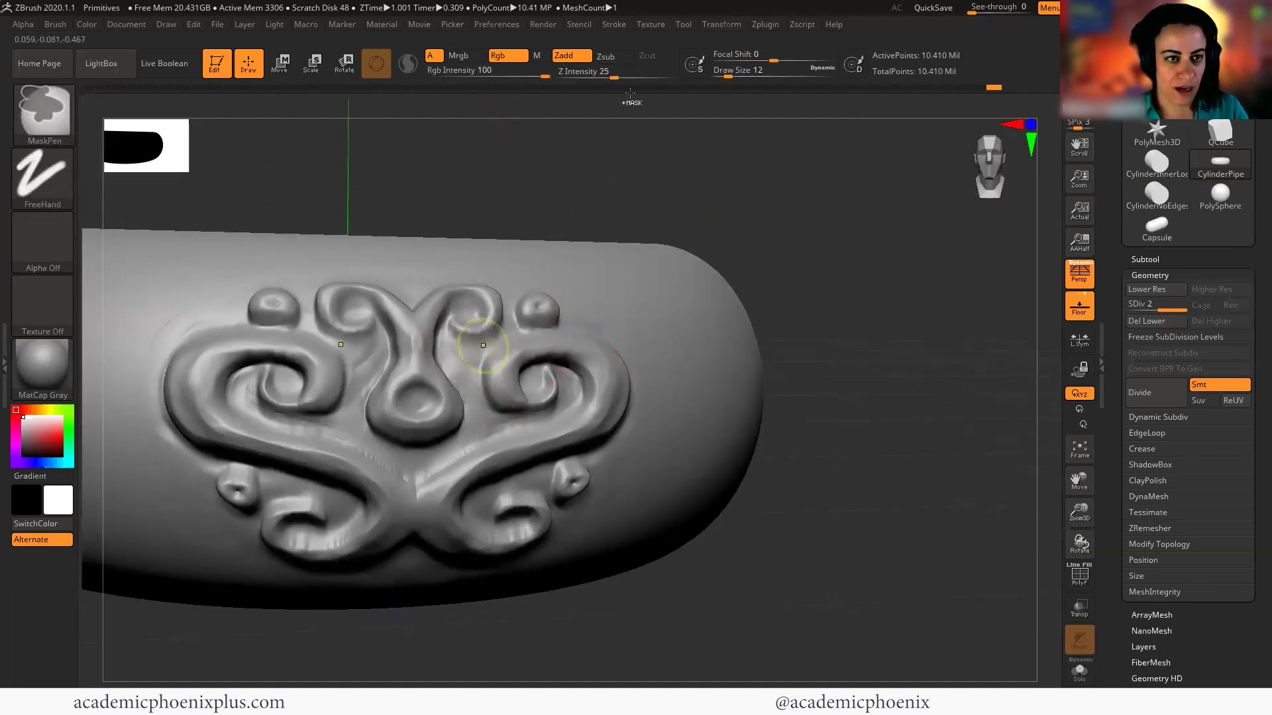
{"action": "left_click_drag", "start_coordinate": [617, 73], "coordinate": [619, 77]}
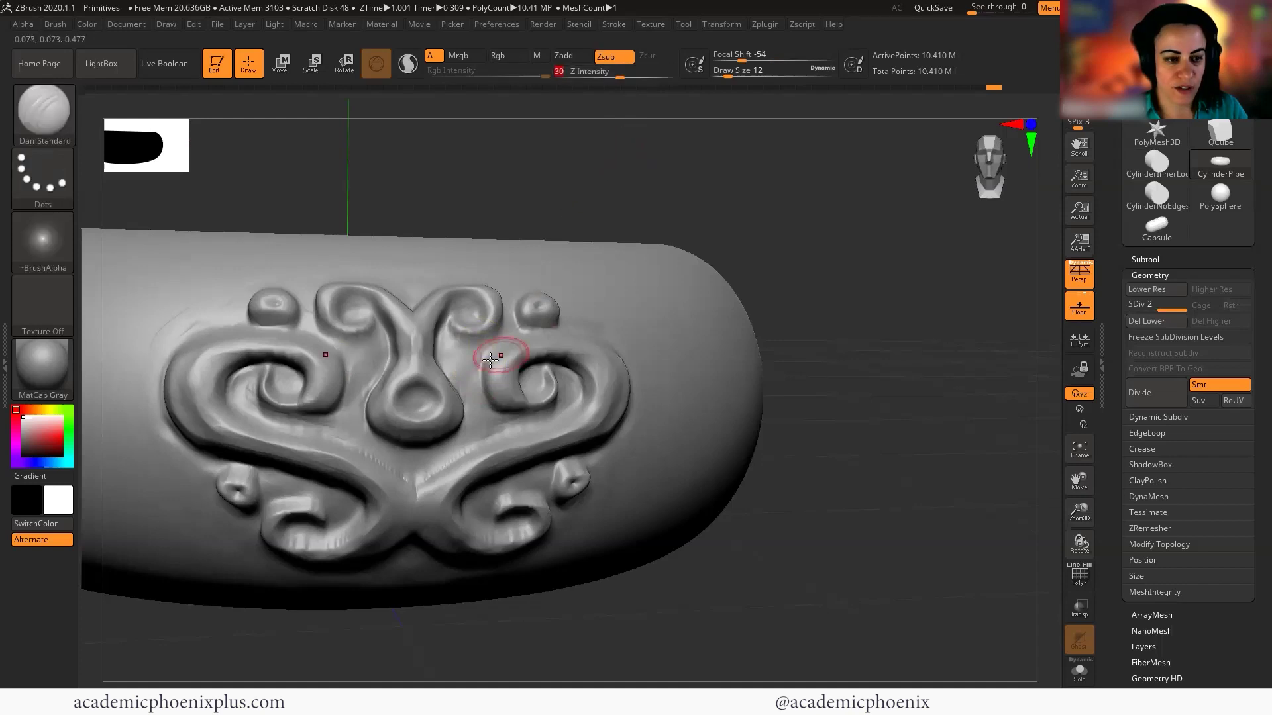
{"action": "key", "text": "space"}
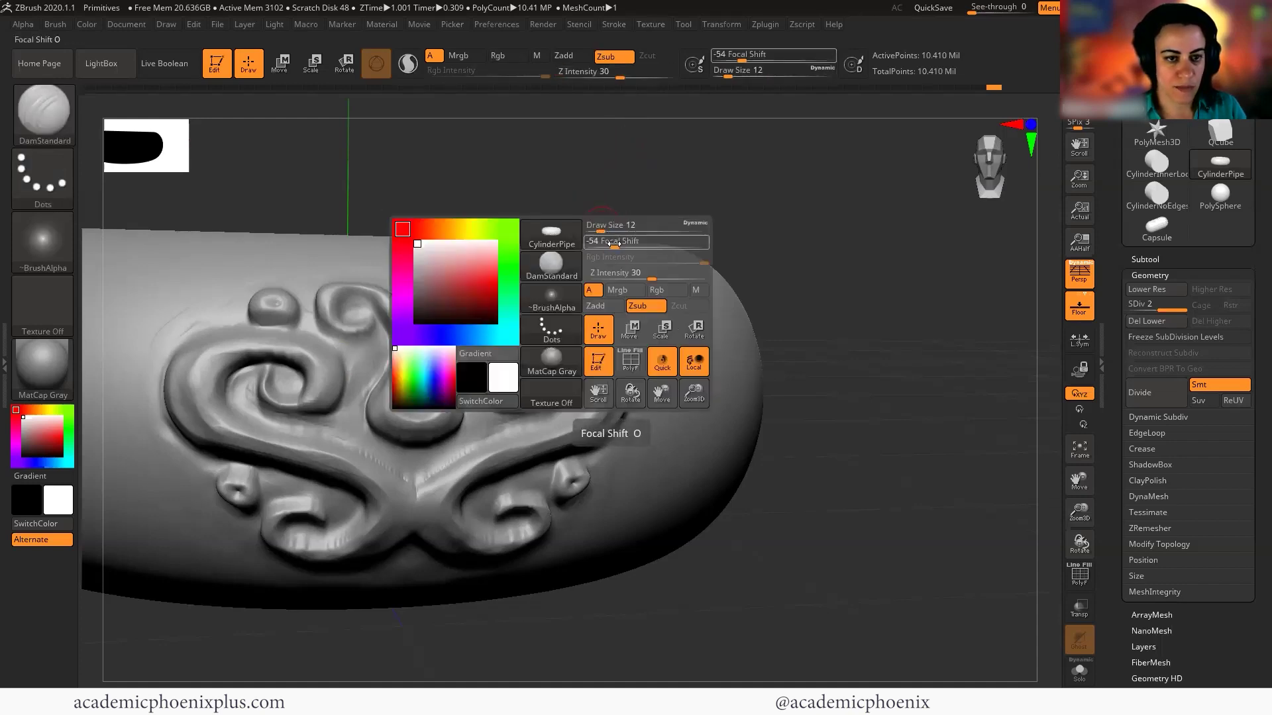
{"action": "left_click_drag", "start_coordinate": [614, 245], "coordinate": [595, 233]}
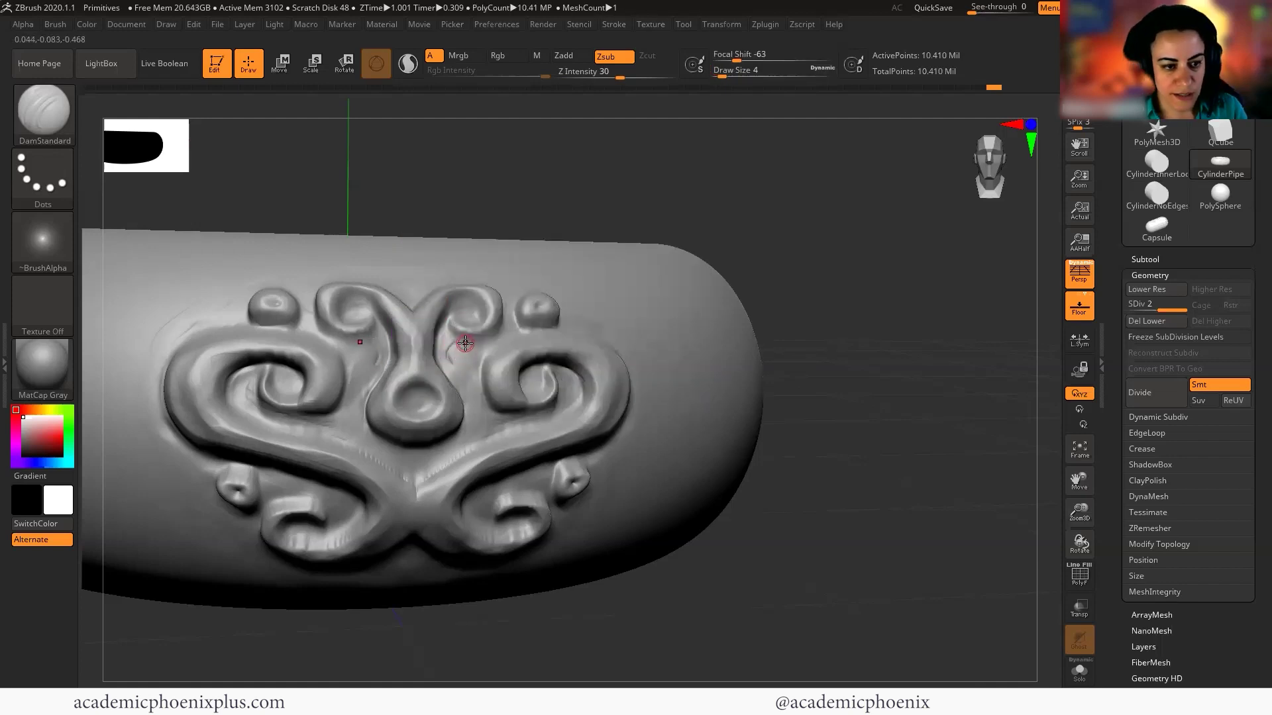
{"action": "mouse_move", "coordinate": [477, 363]}
{"action": "left_mouse_down", "text": "shift"}
{"action": "mouse_move", "coordinate": [471, 352]}
{"action": "mouse_move", "coordinate": [449, 371]}
{"action": "mouse_move", "coordinate": [478, 375]}
{"action": "left_mouse_up", "text": "shift"}
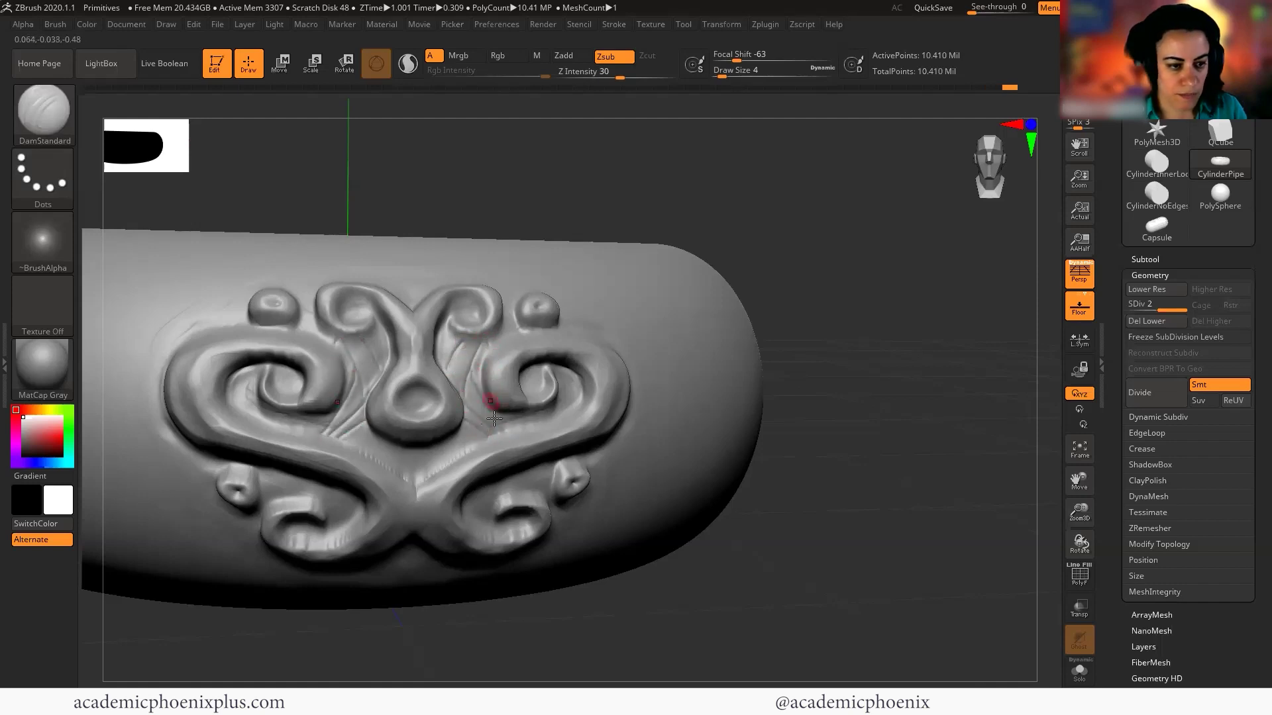
{"action": "left_click", "coordinate": [419, 471]}
Engrave short radiating lines above the upper curls and inside the side scrolls' curls with the DamStandard brush.
{"action": "left_click_drag", "start_coordinate": [596, 143], "coordinate": [606, 192]}
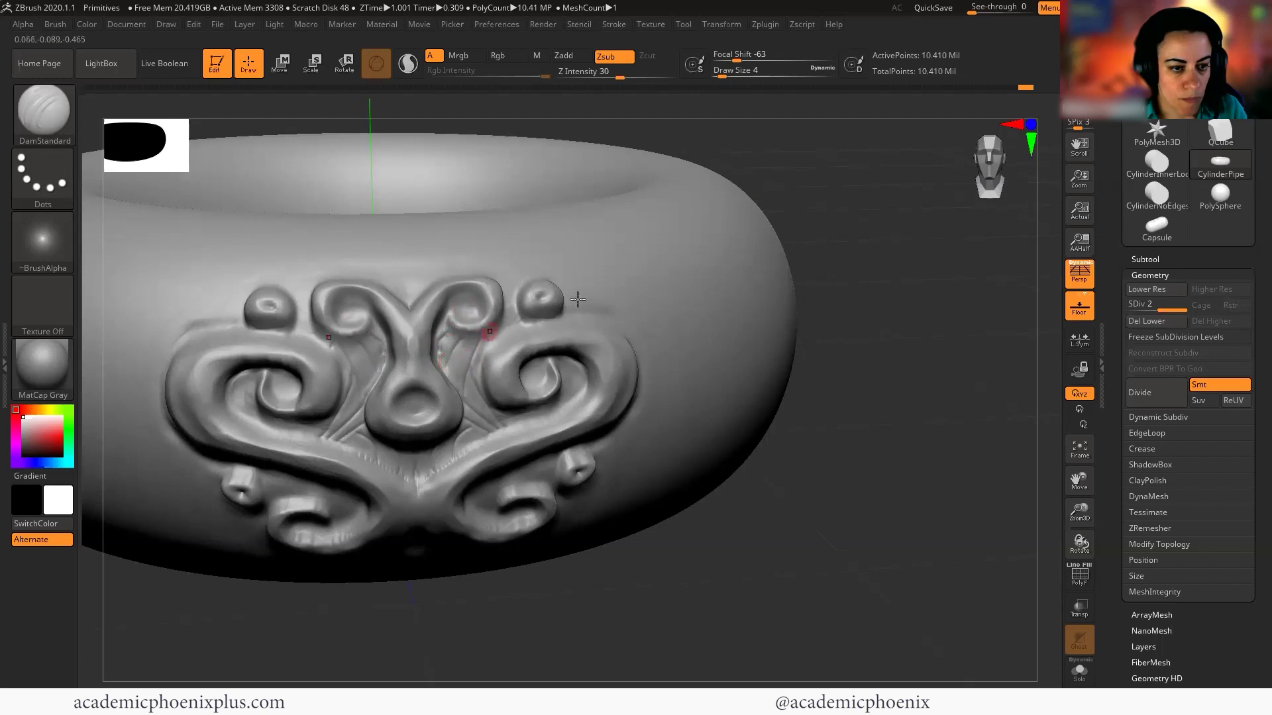
{"action": "left_click_drag", "start_coordinate": [503, 290], "coordinate": [521, 279]}
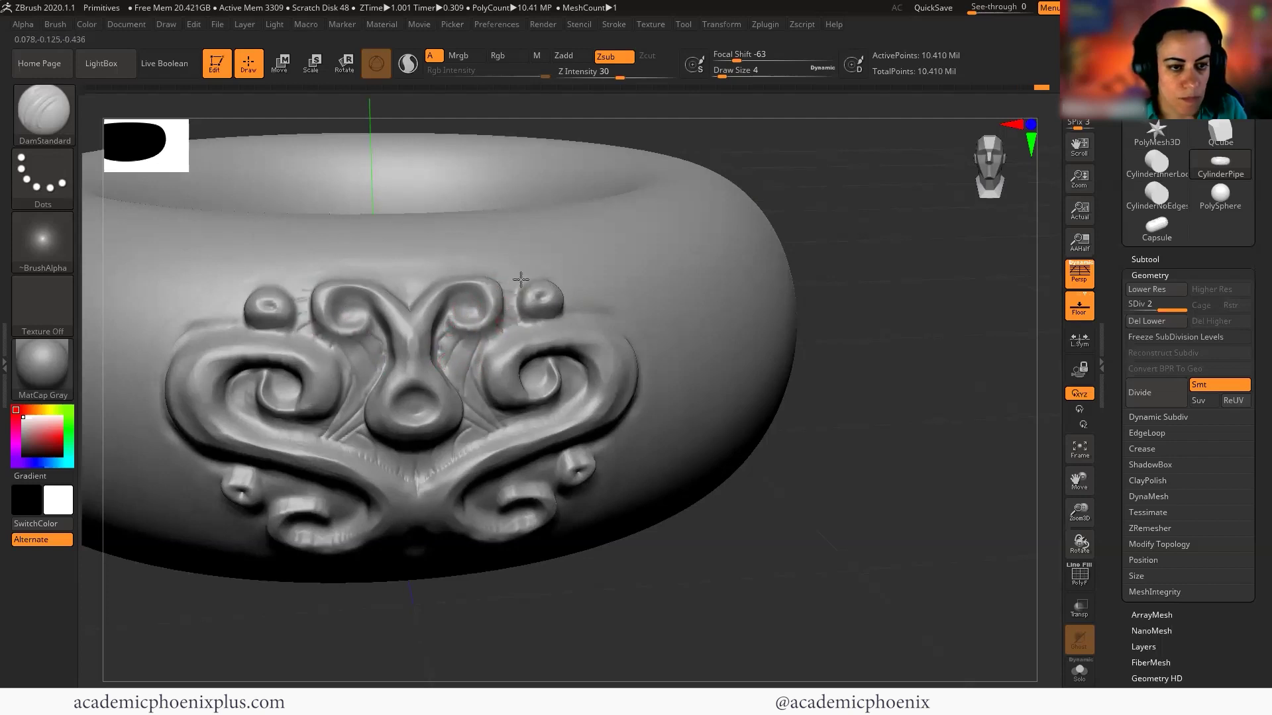
{"action": "left_click_drag", "start_coordinate": [423, 280], "coordinate": [471, 273]}
{"action": "left_click_drag", "start_coordinate": [482, 265], "coordinate": [486, 278]}
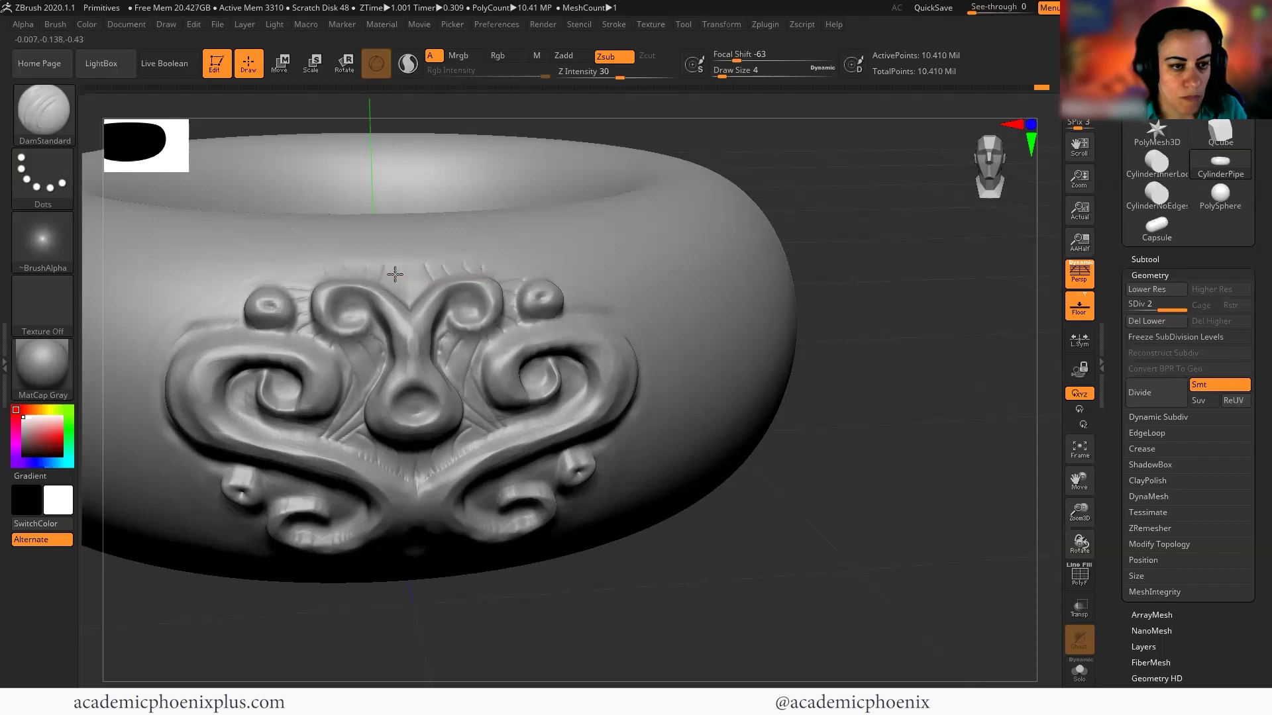
{"action": "key", "text": "ctrl"}
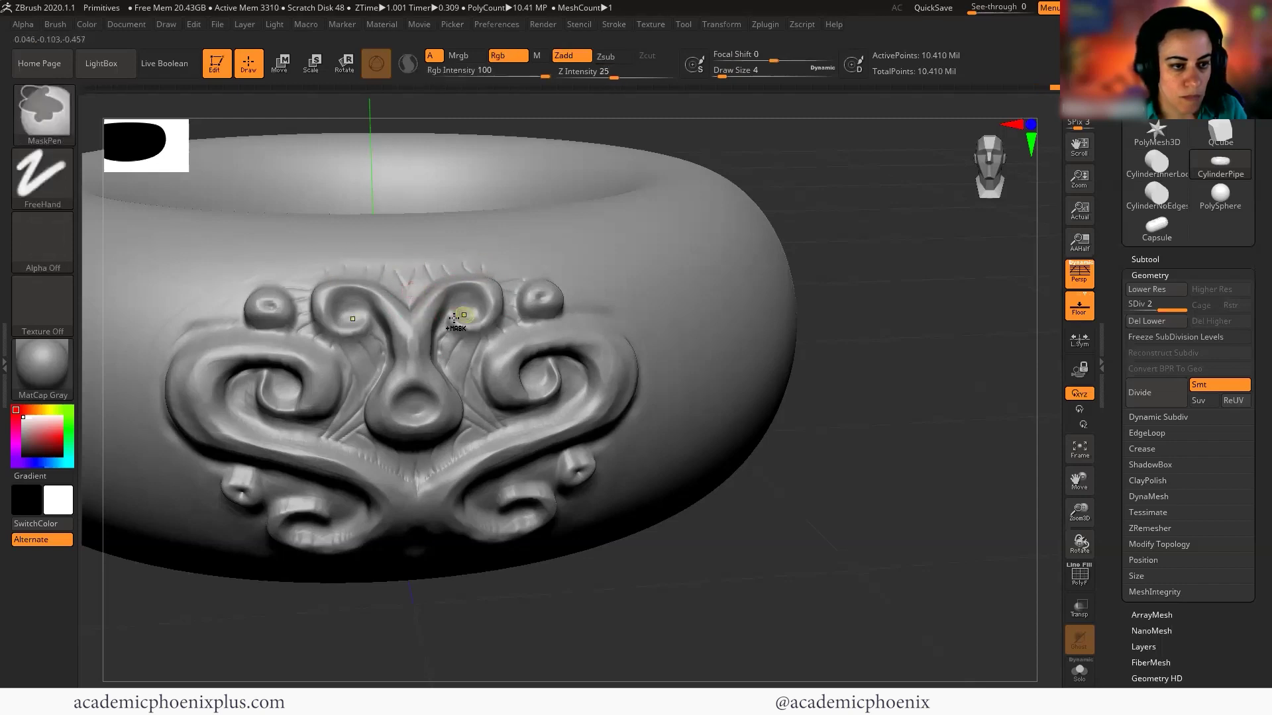
{"action": "key", "text": "ctrl"}
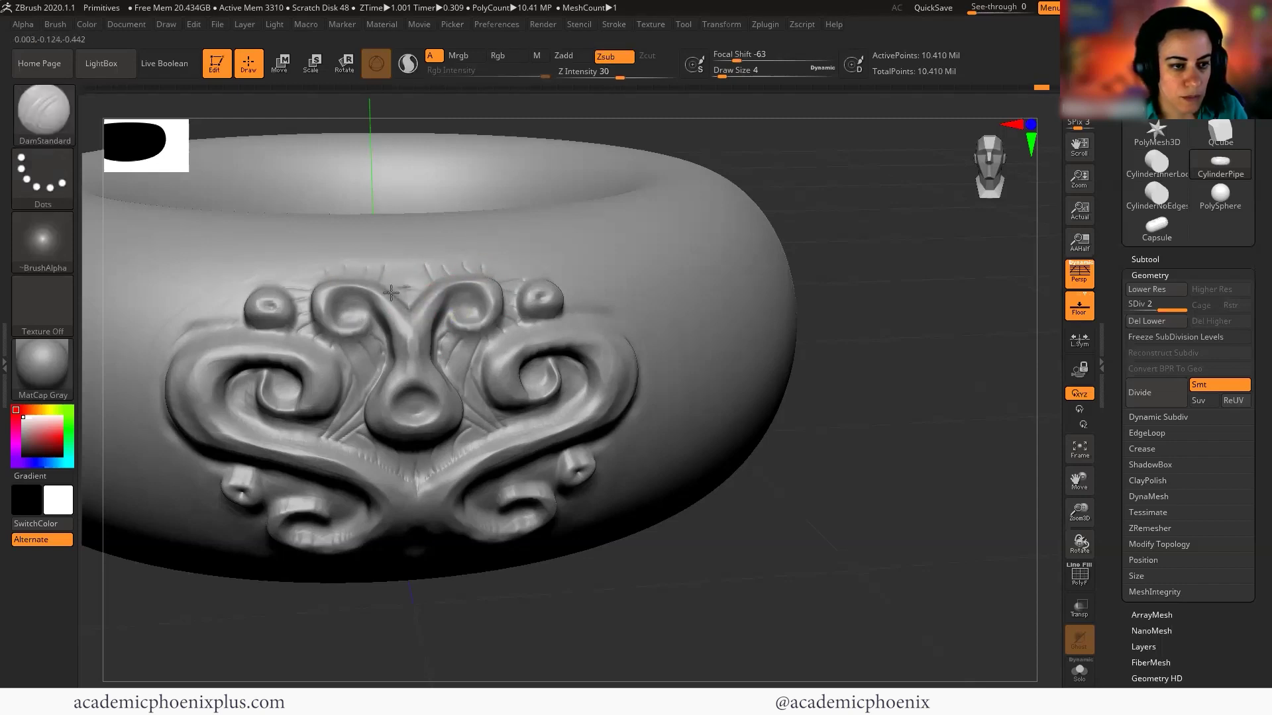
{"action": "left_click_drag", "start_coordinate": [769, 482], "coordinate": [762, 423]}
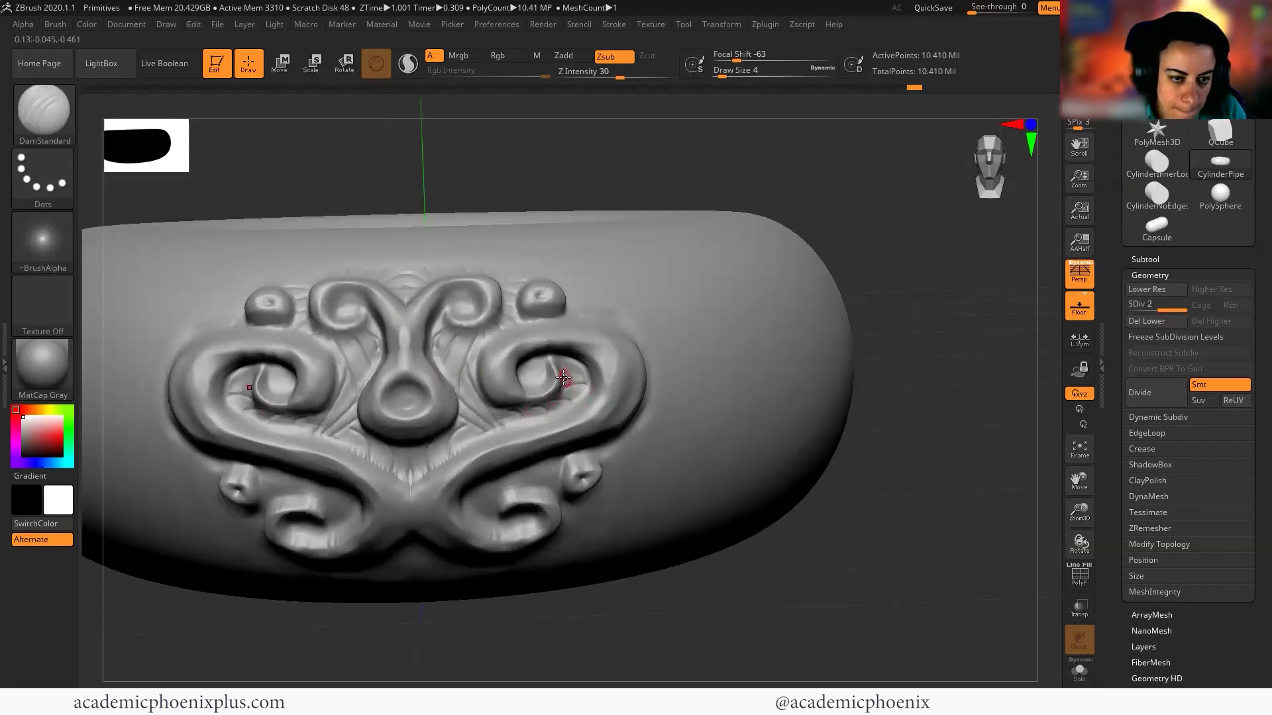
{"action": "key", "text": "ctrl"}
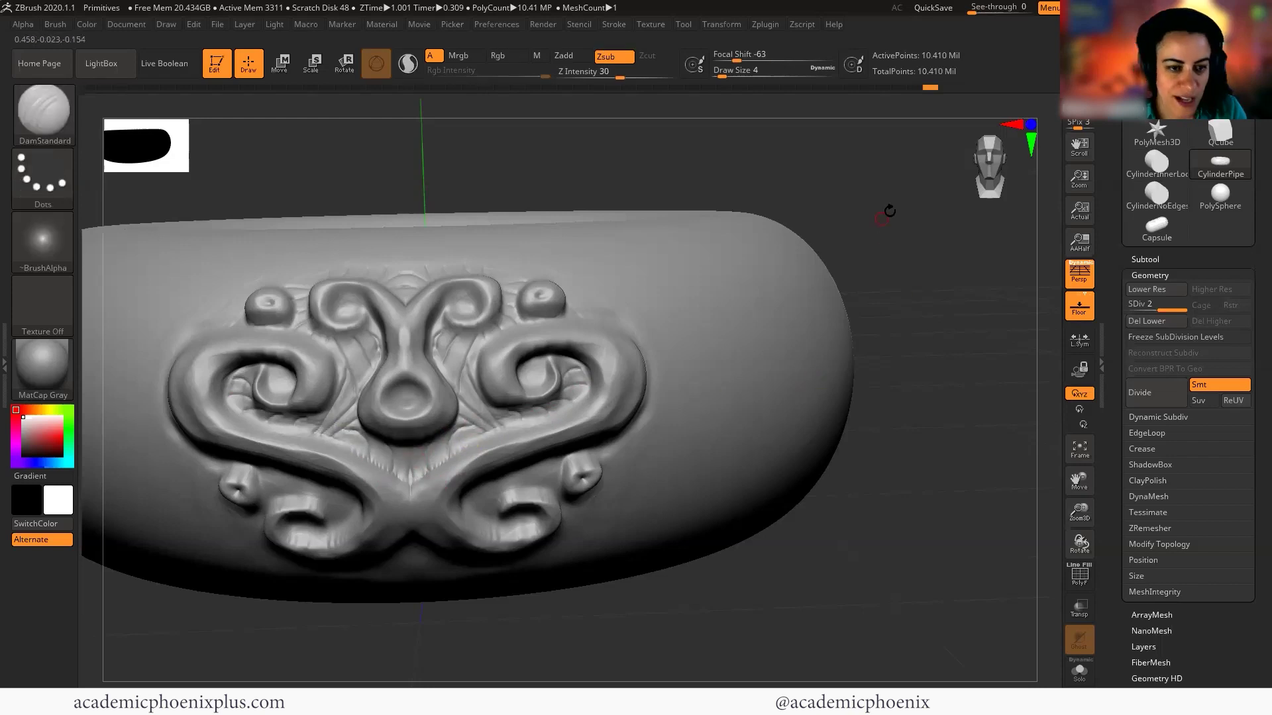
Engrave curved outlines and short radiating lines around the small knobs beside the upper curls with the DamStandard brush.
{"action": "right_click_drag", "start_coordinate": [865, 175], "coordinate": [602, 304]}
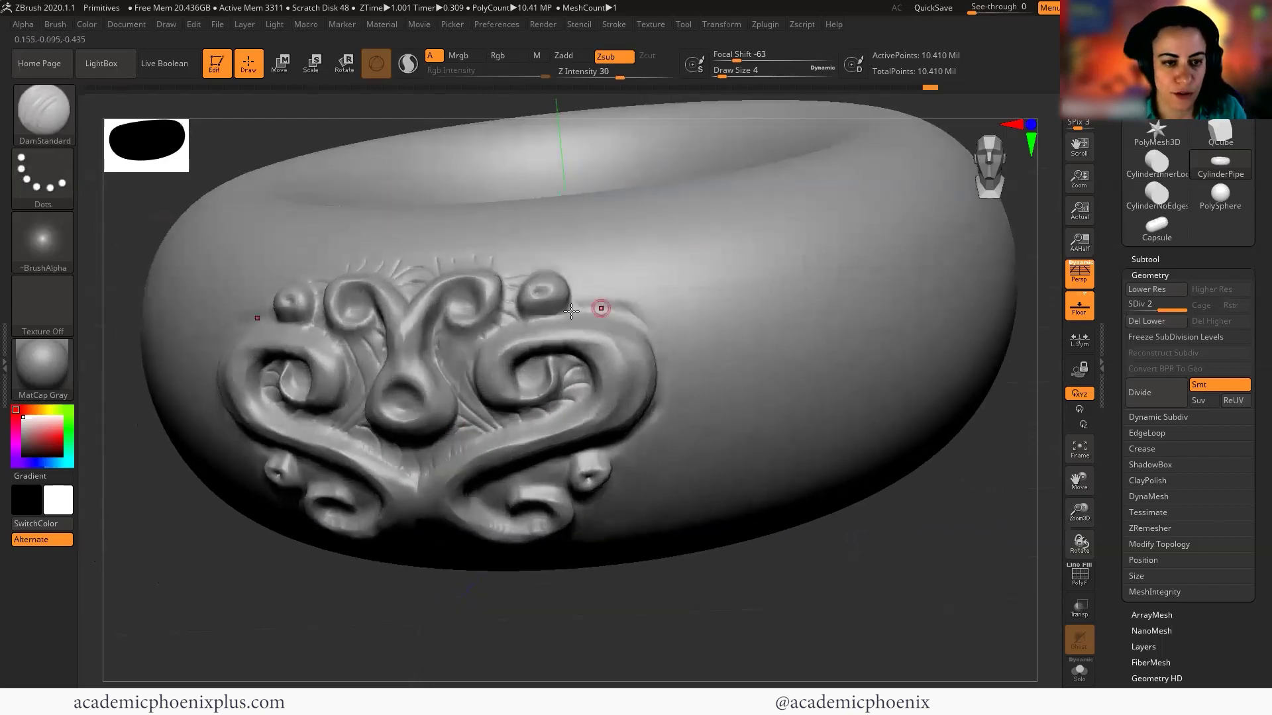
{"action": "mouse_move", "coordinate": [585, 306]}
{"action": "left_mouse_down"}
{"action": "mouse_move", "coordinate": [585, 284]}
{"action": "mouse_move", "coordinate": [626, 315]}
{"action": "left_mouse_up"}
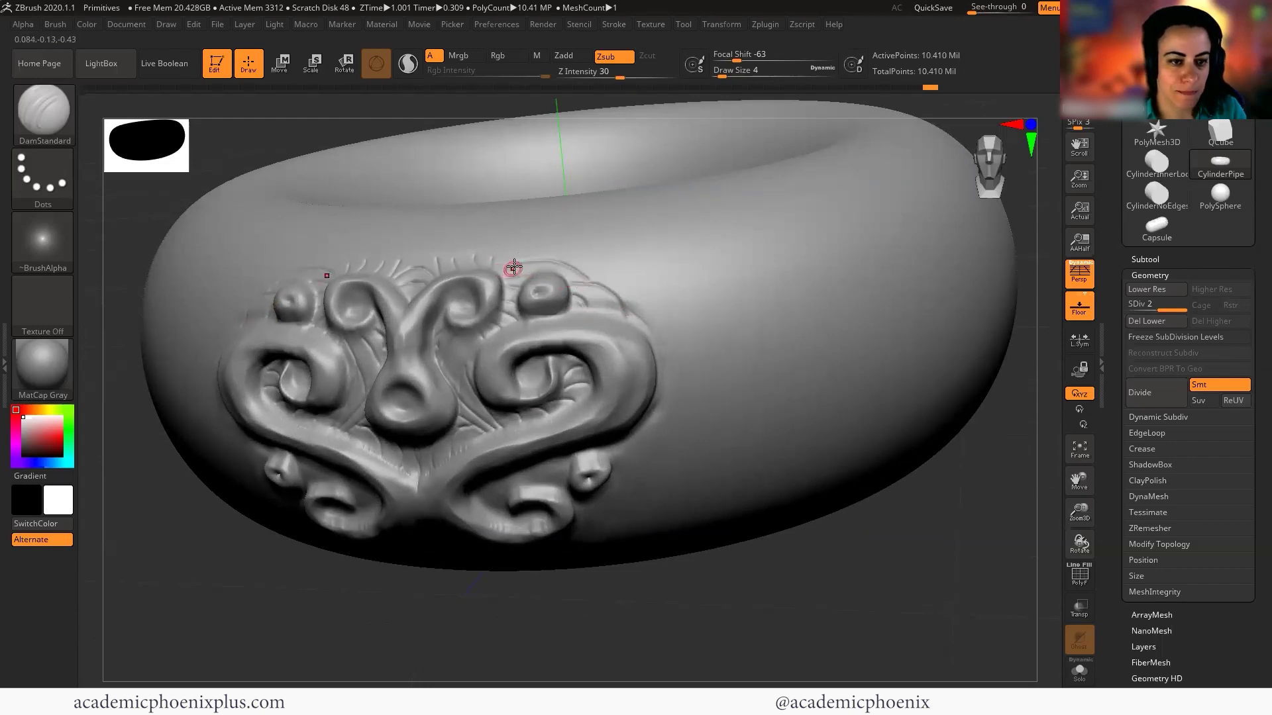
{"action": "mouse_move", "coordinate": [577, 294]}
{"action": "left_mouse_down"}
{"action": "mouse_move", "coordinate": [613, 296]}
{"action": "mouse_move", "coordinate": [593, 310]}
{"action": "left_mouse_up"}
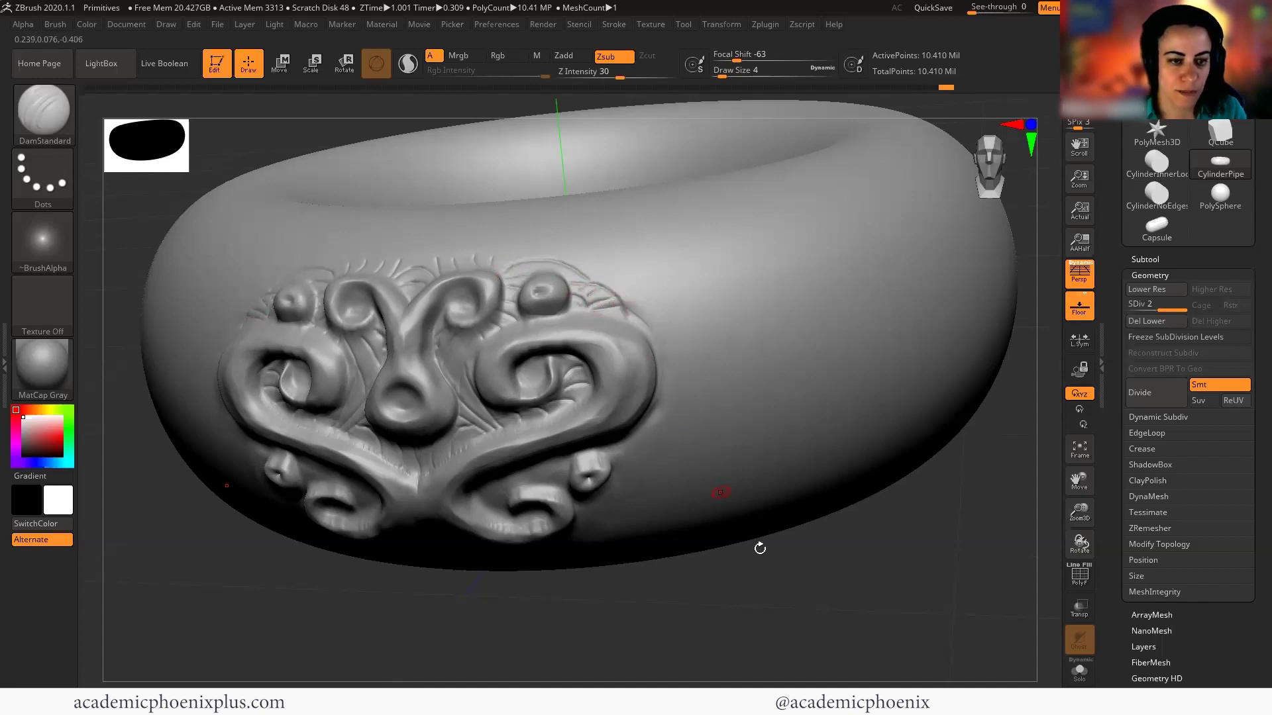
{"action": "left_click_drag", "start_coordinate": [810, 601], "coordinate": [795, 577], "text": "shift"}
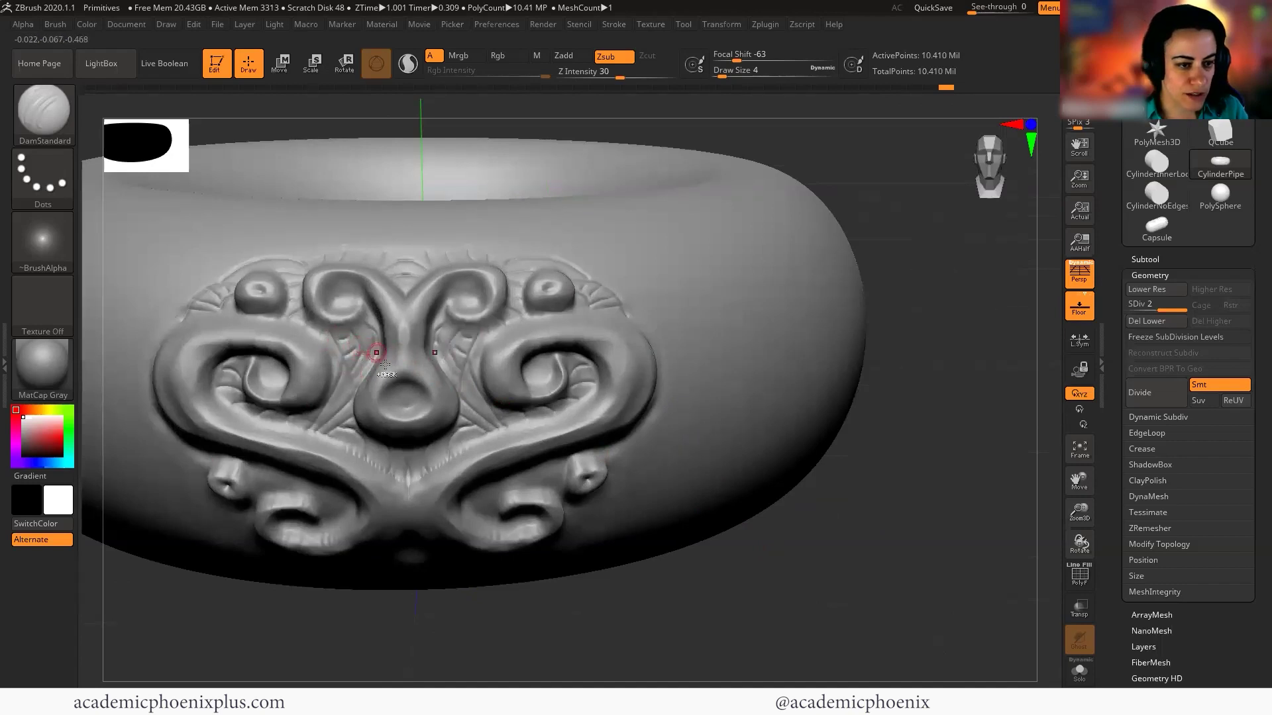
{"action": "key", "text": "ctrl"}
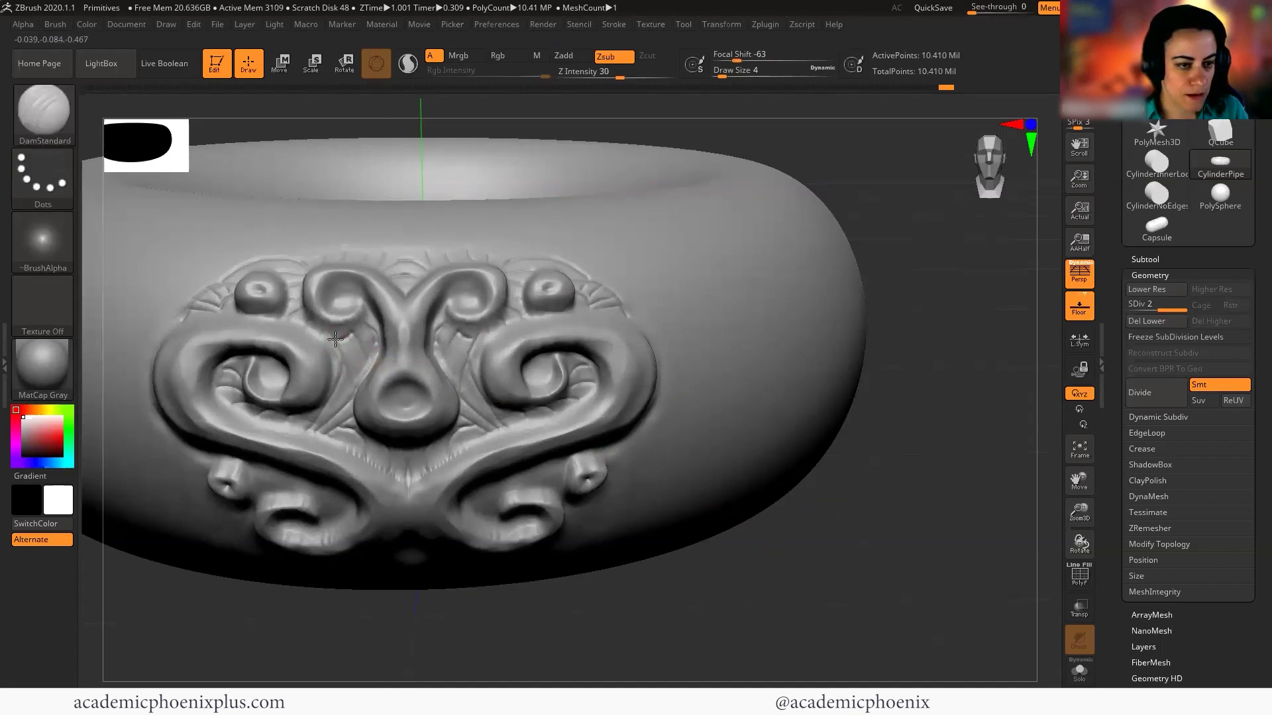
Engrave fine curved lines between the side scrolls and the lower curls, undoing the last stroke inside the curl.
{"action": "mouse_move", "coordinate": [276, 622]}
{"action": "left_mouse_down"}
{"action": "mouse_move", "coordinate": [257, 465]}
{"action": "mouse_move", "coordinate": [265, 495]}
{"action": "mouse_move", "coordinate": [342, 518]}
{"action": "mouse_move", "coordinate": [316, 534]}
{"action": "left_mouse_up"}
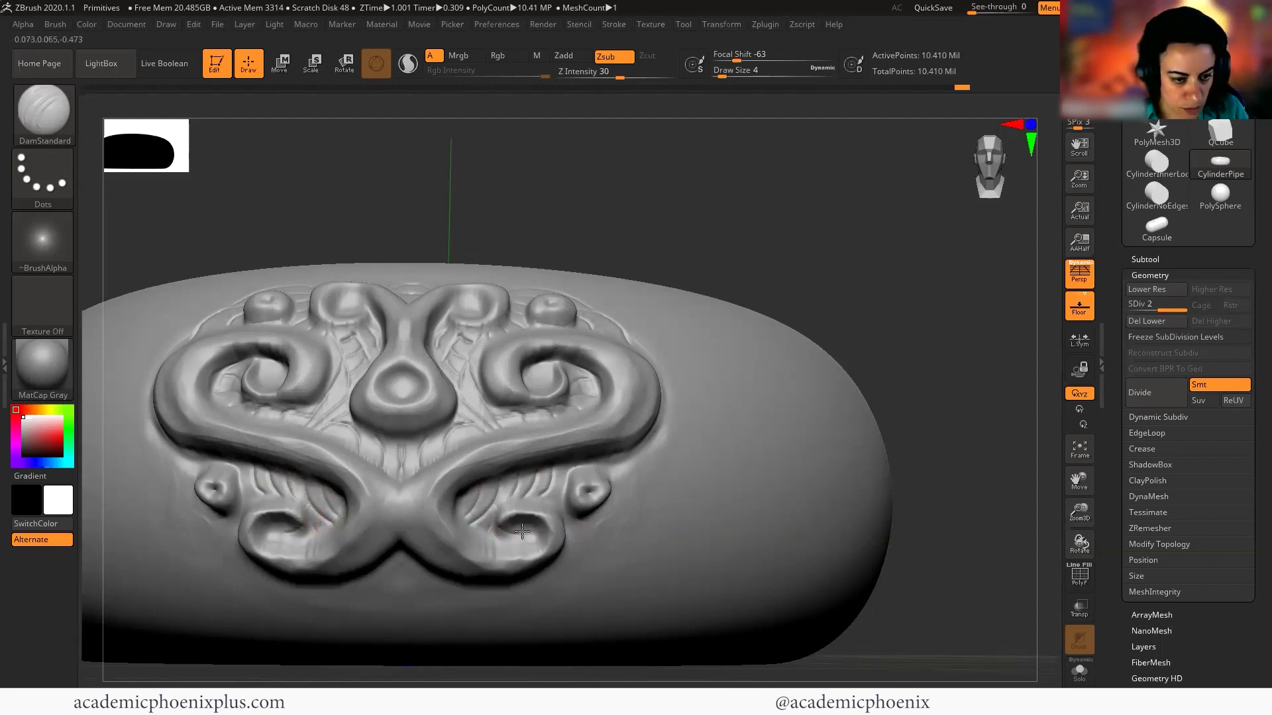
{"action": "mouse_move", "coordinate": [522, 531]}
{"action": "left_mouse_down"}
{"action": "mouse_move", "coordinate": [555, 535]}
{"action": "mouse_move", "coordinate": [518, 537]}
{"action": "left_mouse_up"}
{"action": "key", "text": "ctrl+z"}
Engrave two curved outlines around the small lower knobs, from side scroll to lower curl, and fill the band with short radiating lines.
{"action": "mouse_move", "coordinate": [623, 456]}
{"action": "left_mouse_down"}
{"action": "mouse_move", "coordinate": [617, 515]}
{"action": "mouse_move", "coordinate": [564, 533]}
{"action": "left_mouse_up"}
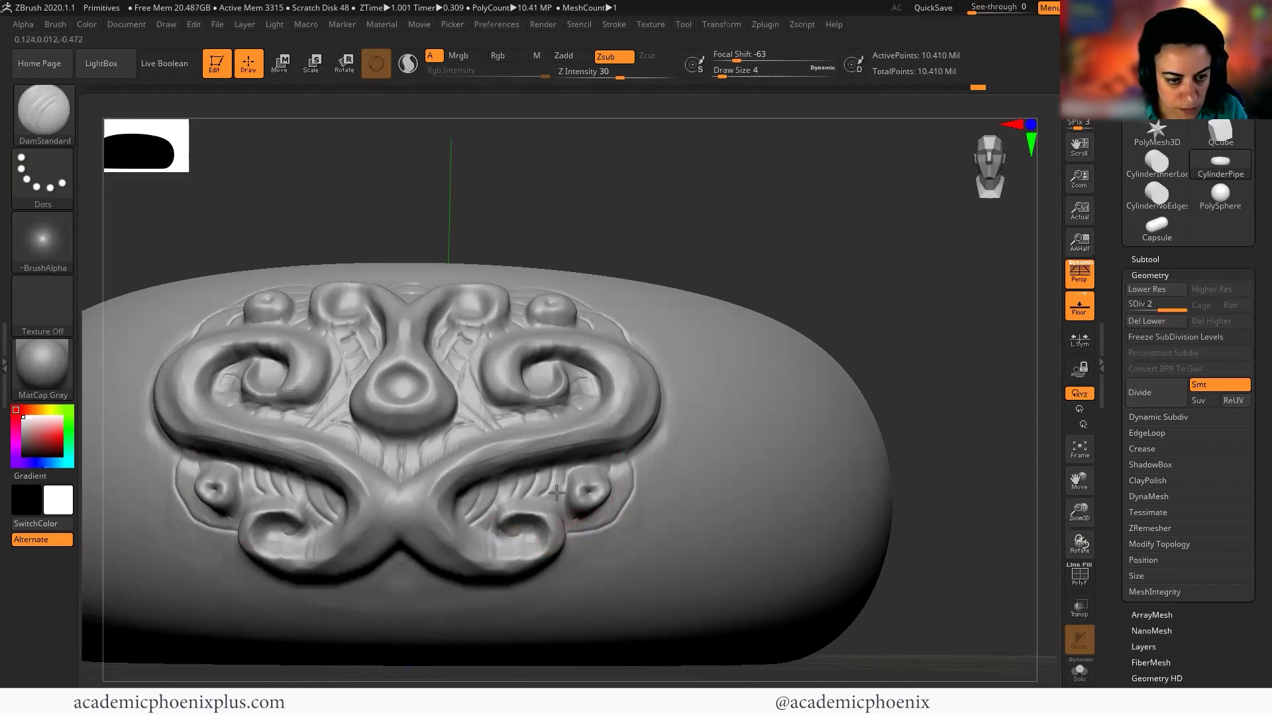
{"action": "left_click_drag", "start_coordinate": [558, 482], "coordinate": [550, 509]}
{"action": "mouse_move", "coordinate": [657, 434]}
{"action": "left_mouse_down"}
{"action": "mouse_move", "coordinate": [615, 544]}
{"action": "mouse_move", "coordinate": [562, 558]}
{"action": "left_mouse_up"}
{"action": "mouse_move", "coordinate": [753, 226]}
{"action": "left_mouse_down"}
{"action": "mouse_move", "coordinate": [815, 205]}
{"action": "mouse_move", "coordinate": [712, 298]}
{"action": "left_mouse_up"}
{"action": "left_click_drag", "start_coordinate": [632, 467], "coordinate": [654, 467]}
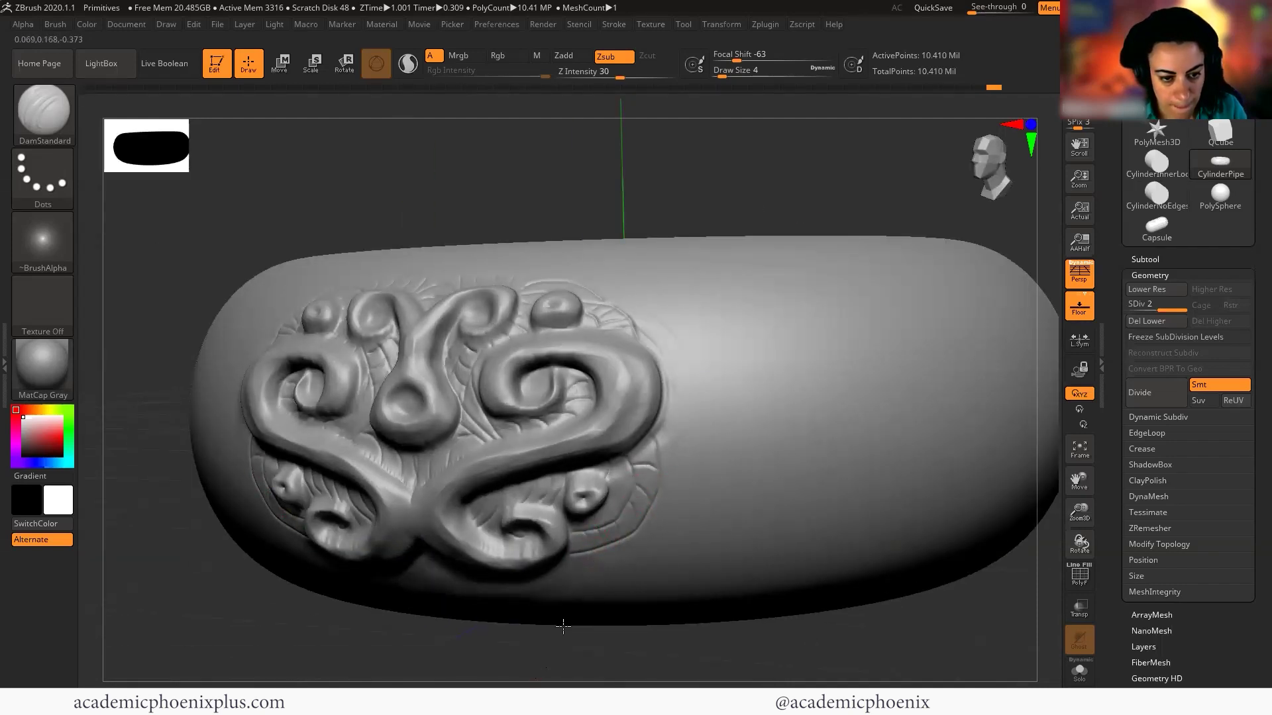
{"action": "left_click_drag", "start_coordinate": [563, 626], "coordinate": [735, 417]}
Try a Noise deformation of 10 on the ring, undo it, apply a subtler noise instead and inspect the texture.
{"action": "left_click", "coordinate": [1158, 274]}
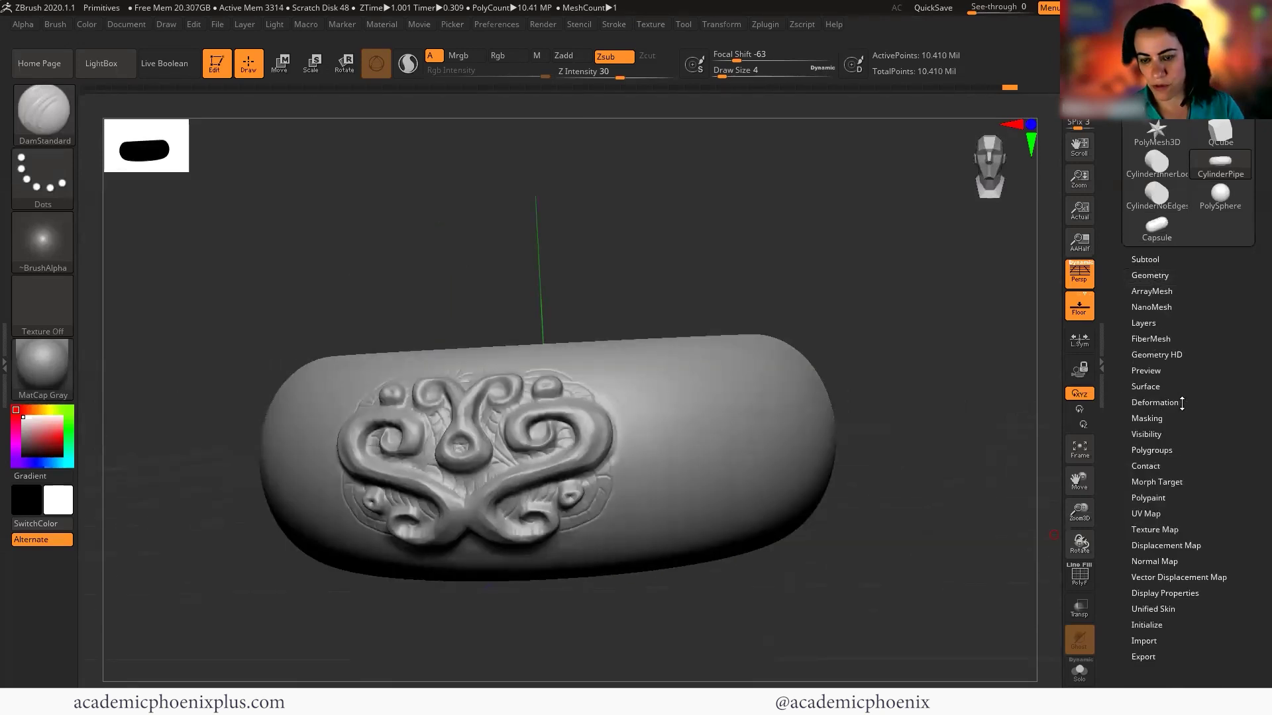
{"action": "left_click", "coordinate": [1155, 402]}
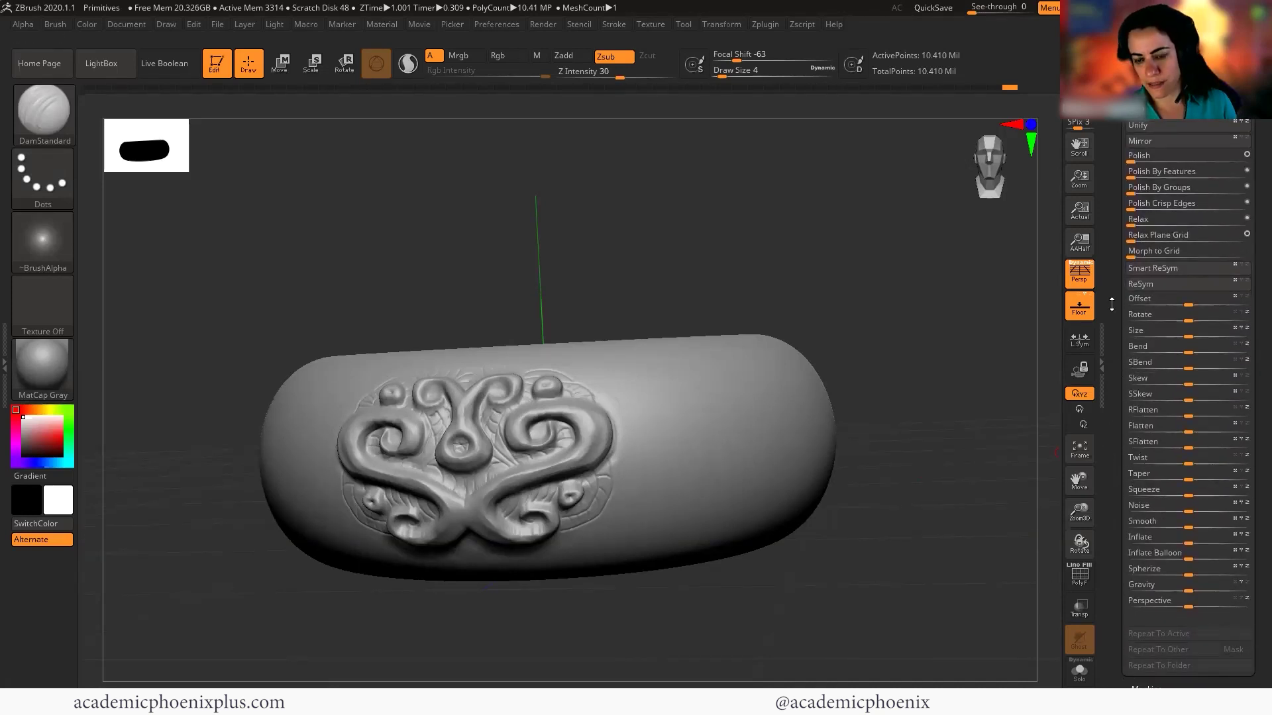
{"action": "left_click_drag", "start_coordinate": [1190, 512], "coordinate": [1200, 512]}
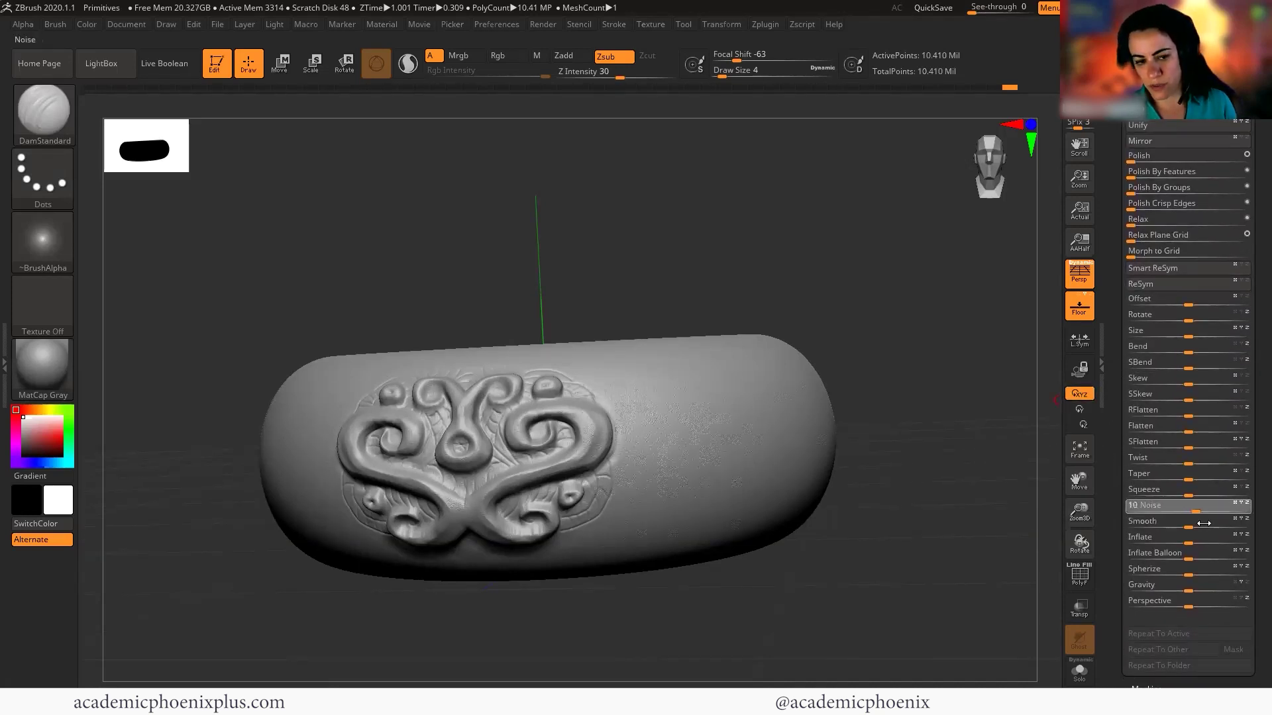
{"action": "key", "text": "ctrl+z"}
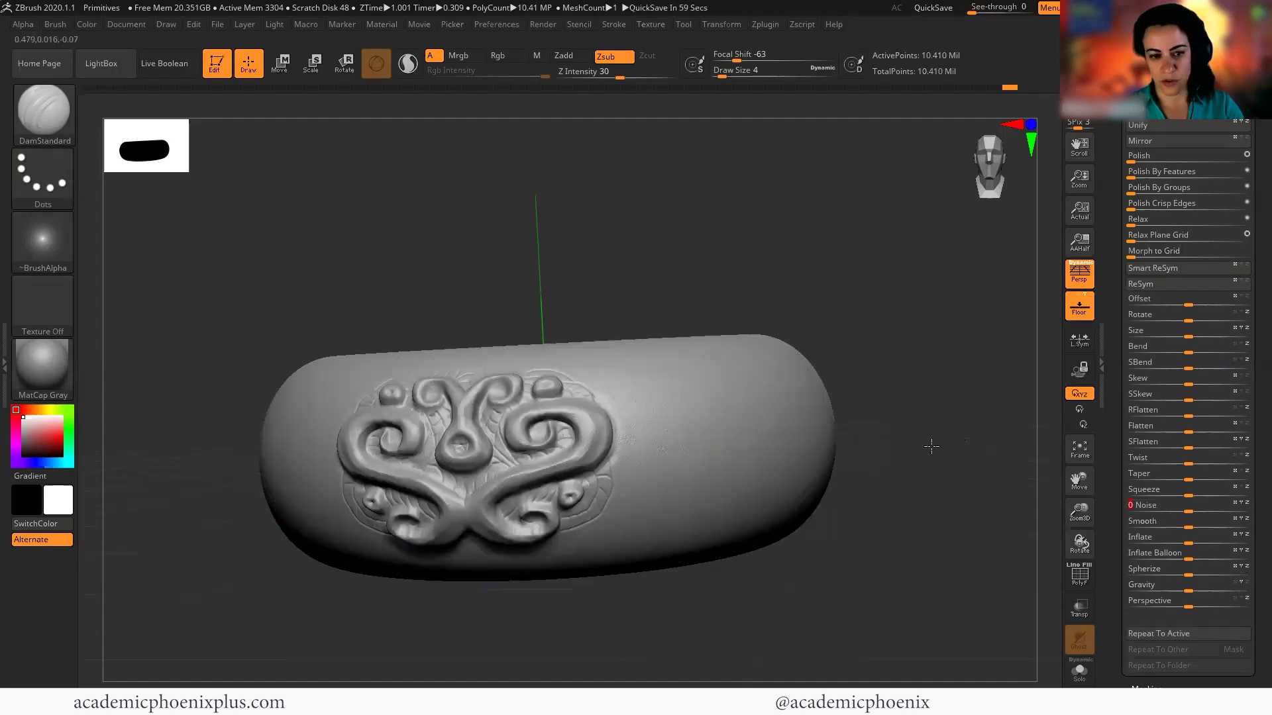
{"action": "left_click_drag", "start_coordinate": [931, 446], "coordinate": [971, 506], "text": "alt"}
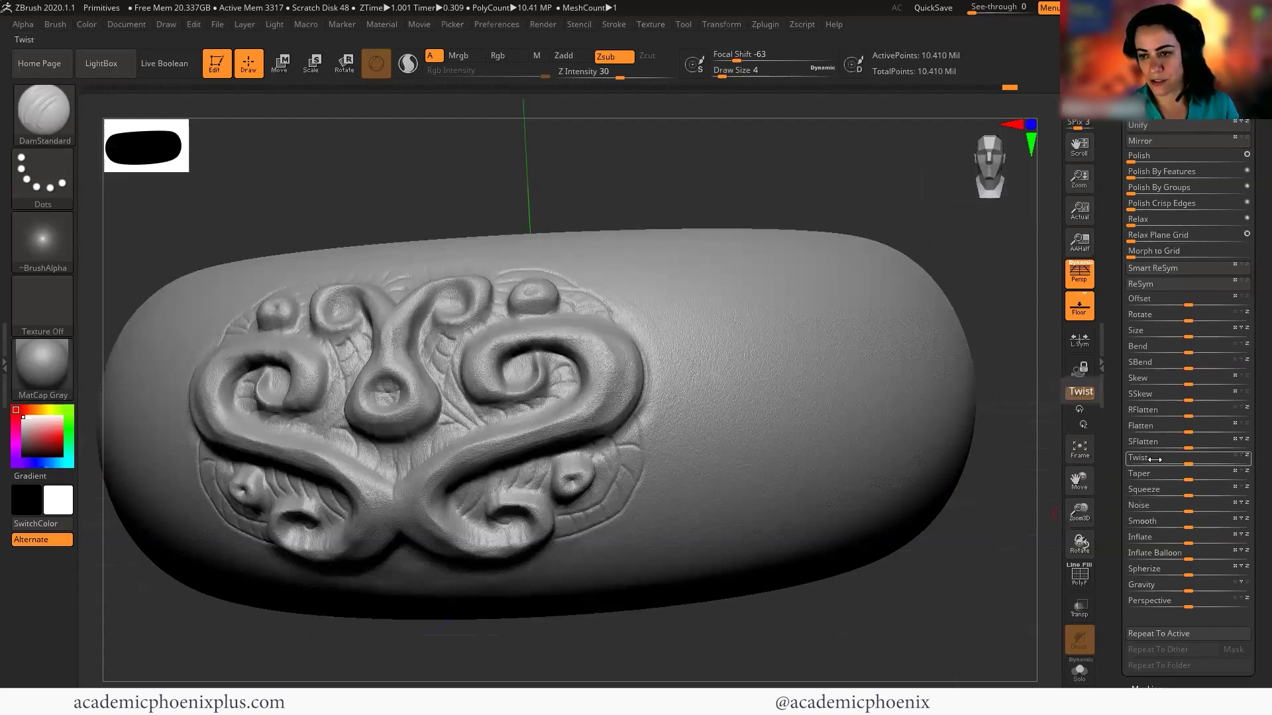
{"action": "left_click_drag", "start_coordinate": [503, 206], "coordinate": [738, 256]}
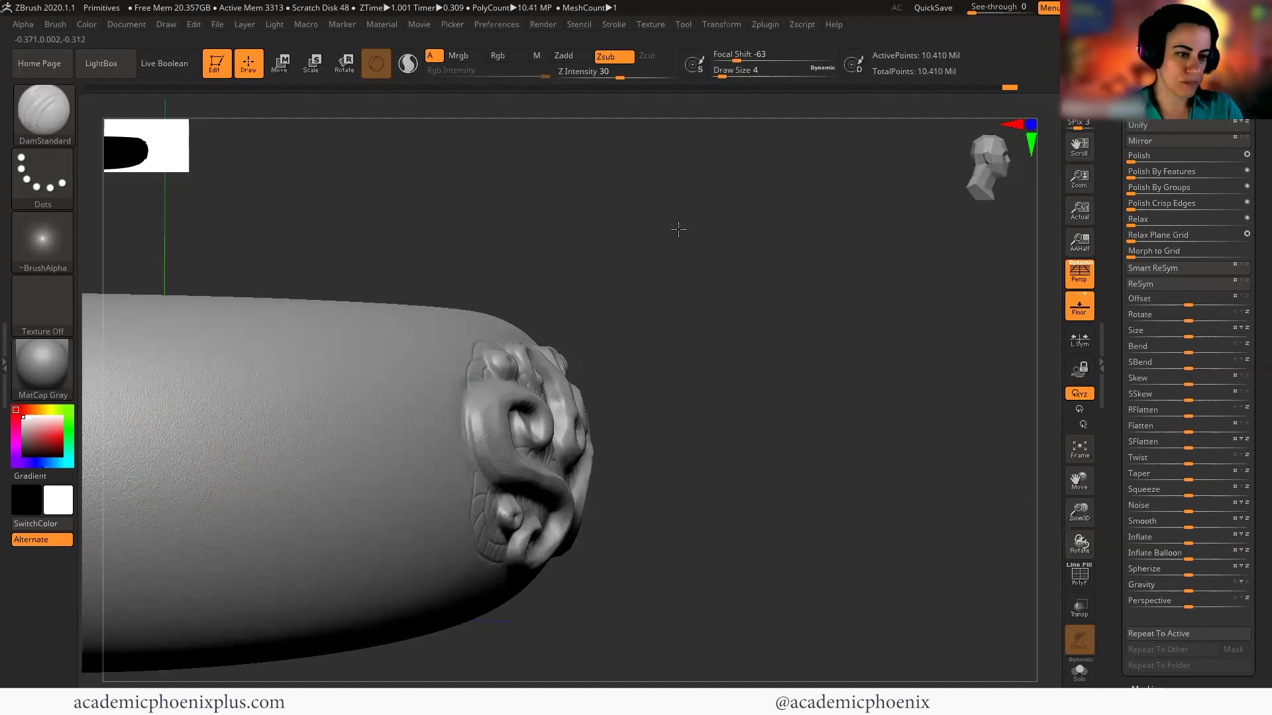
{"action": "left_click_drag", "start_coordinate": [679, 229], "coordinate": [815, 308]}
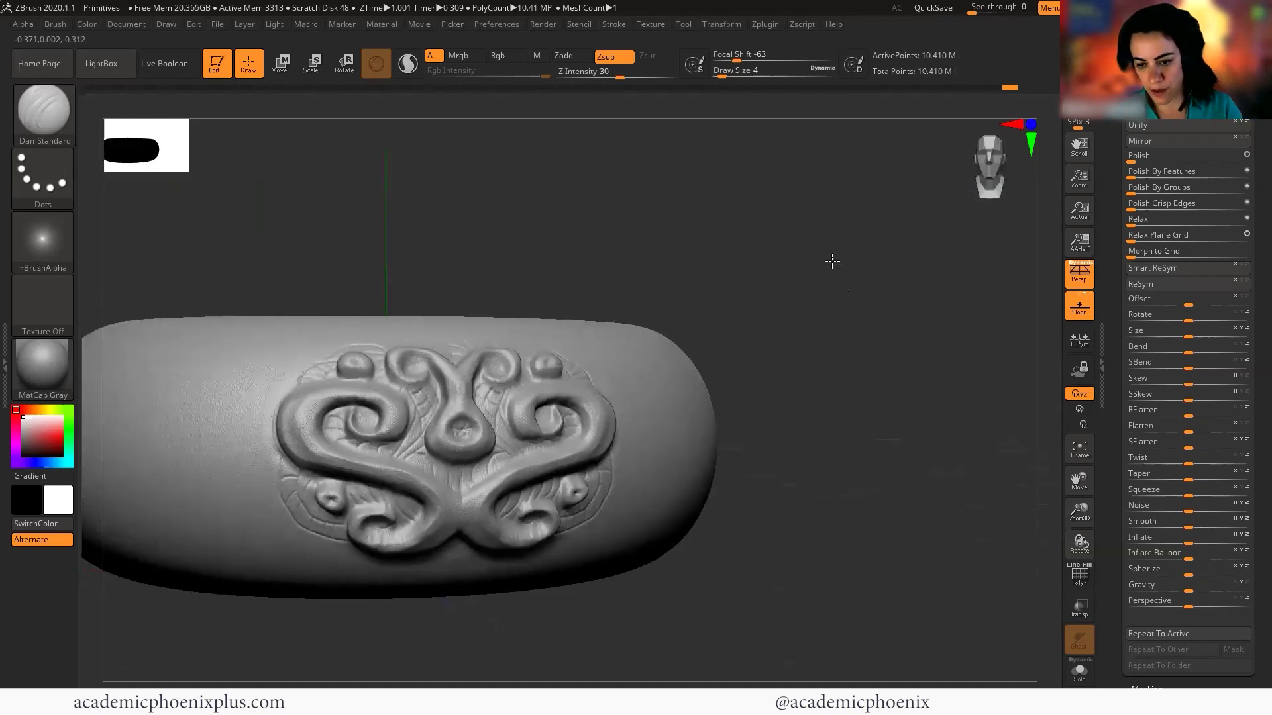